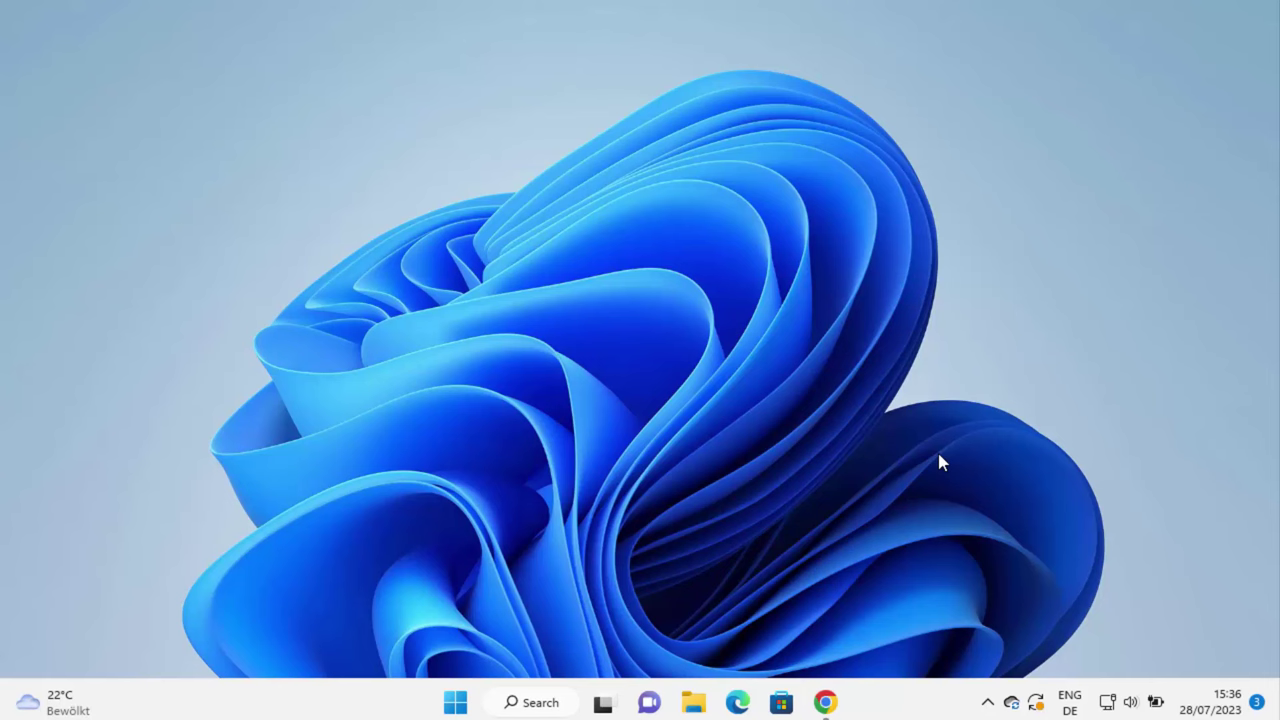
# Step: Open the RabbitMQ homepage from the Google search results in Chrome
pyautogui.click(827, 703)
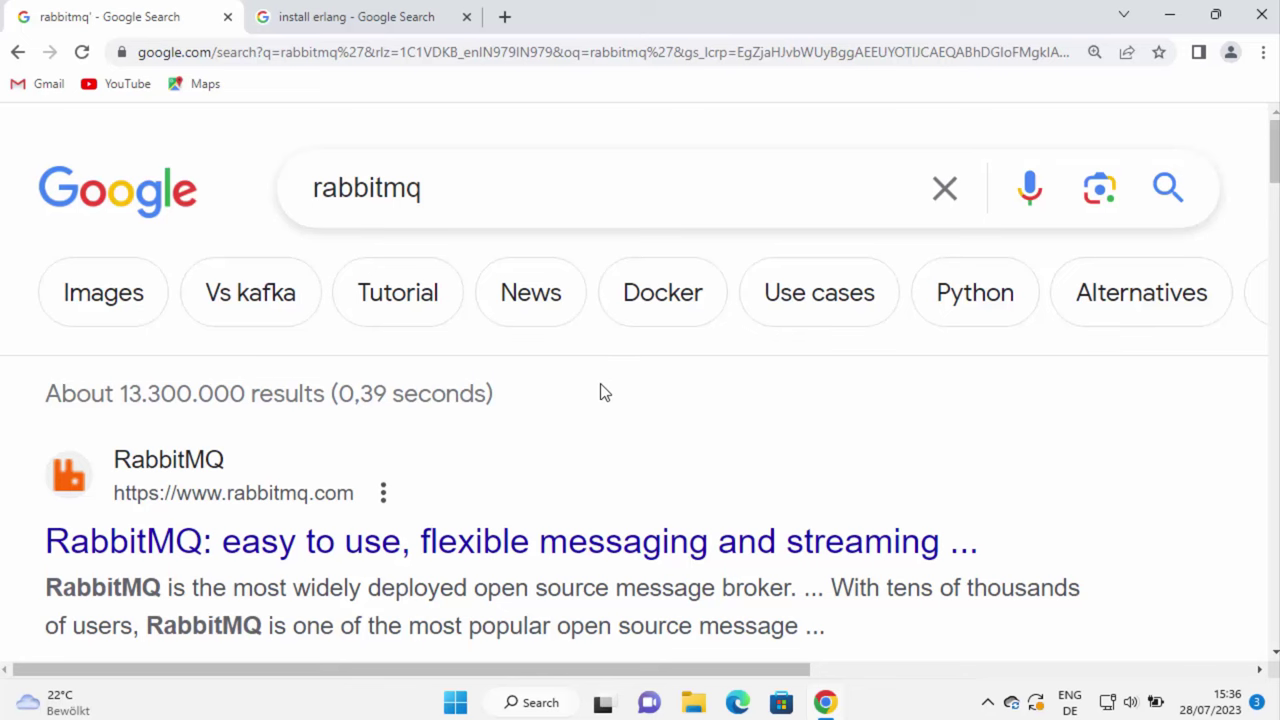
pyautogui.scroll(-2, 600, 393)
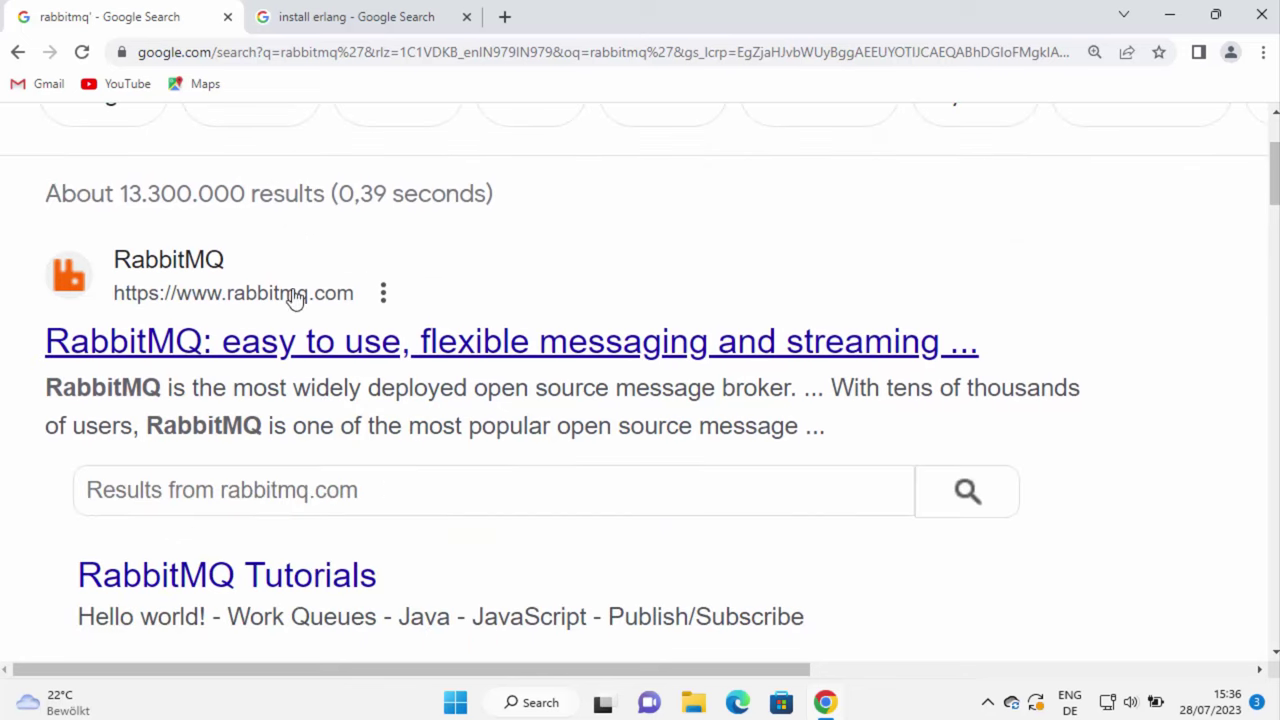
pyautogui.click(484, 360)
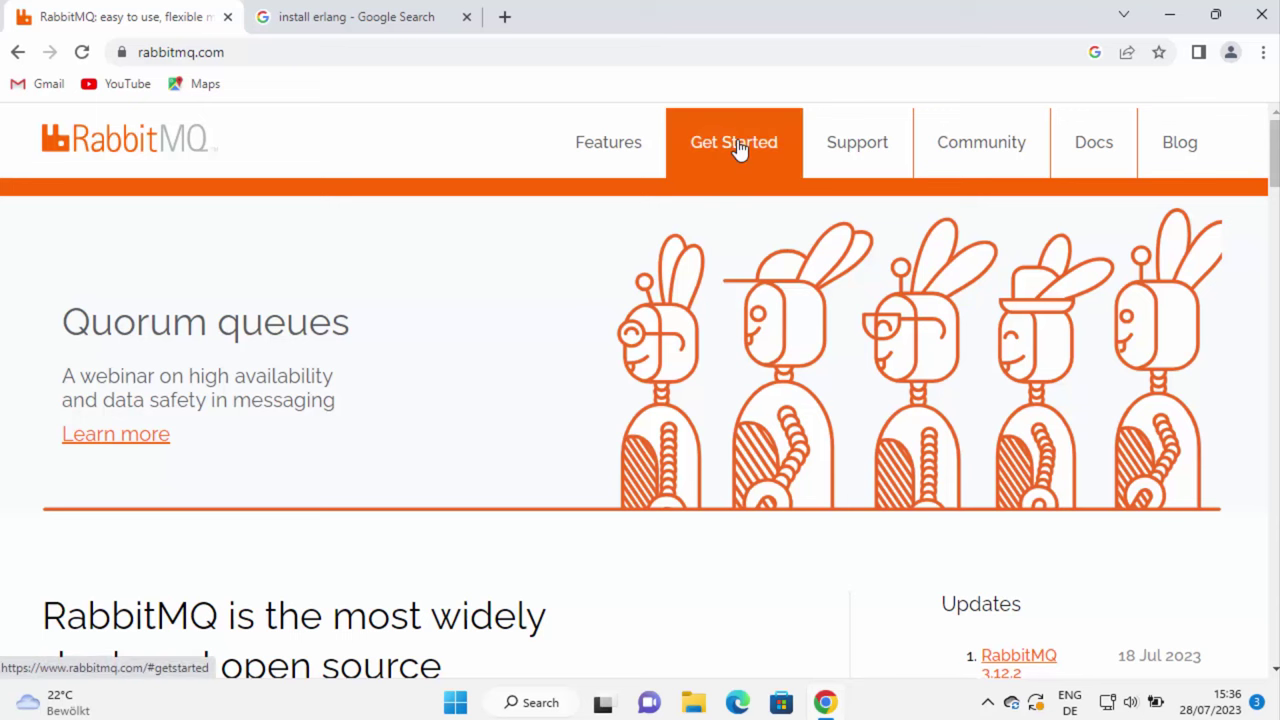
# Step: Go through Get Started and Download + Installation to the Windows Installer guide
pyautogui.click(737, 147)
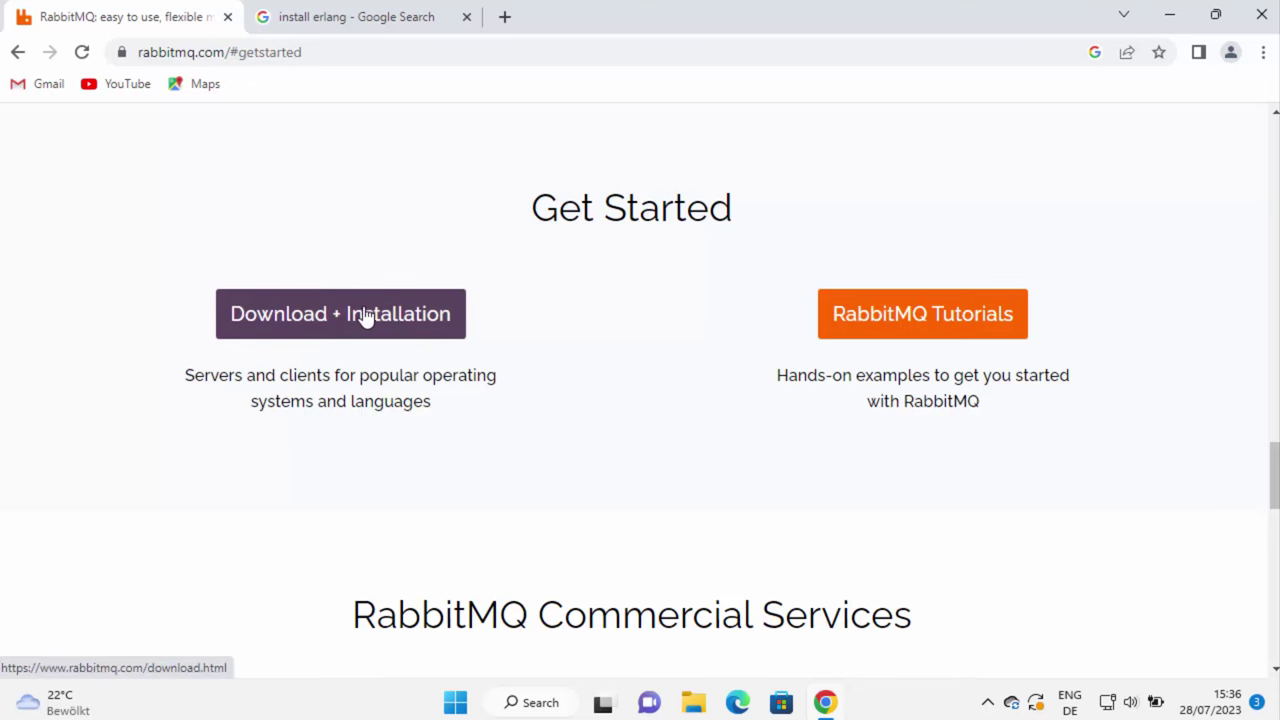
pyautogui.click(367, 317)
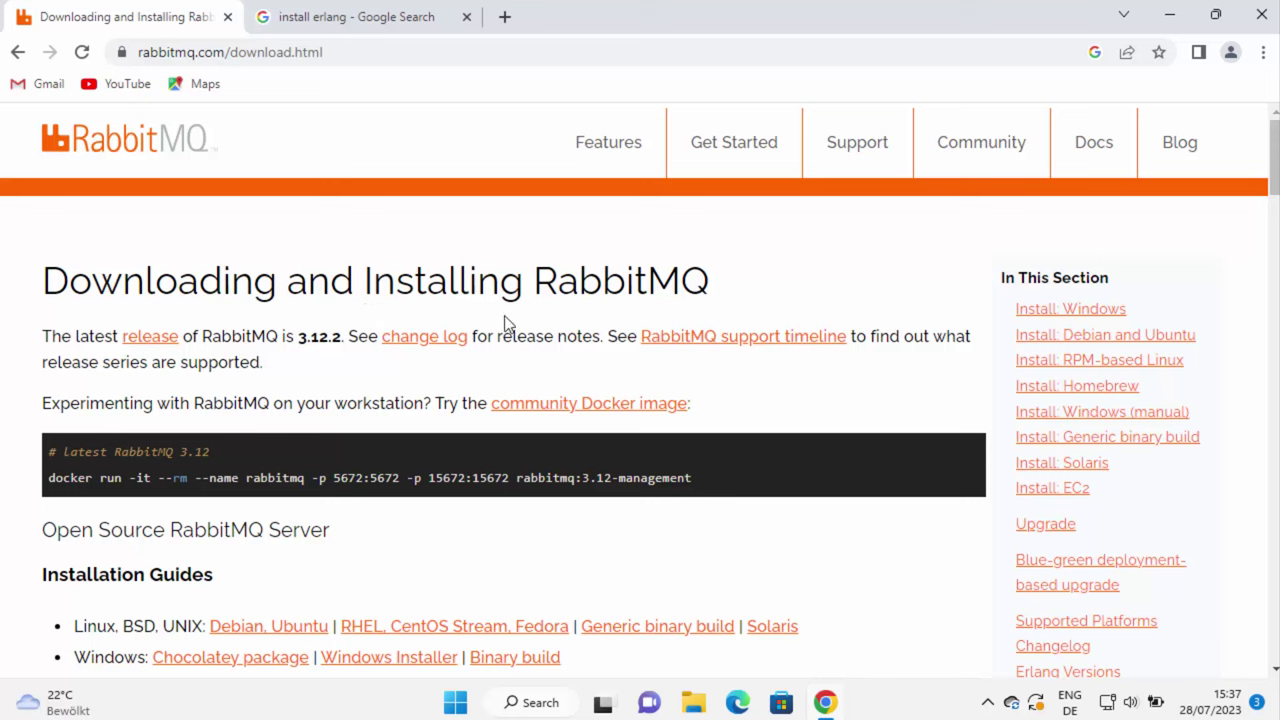
pyautogui.scroll(-2, 506, 323)
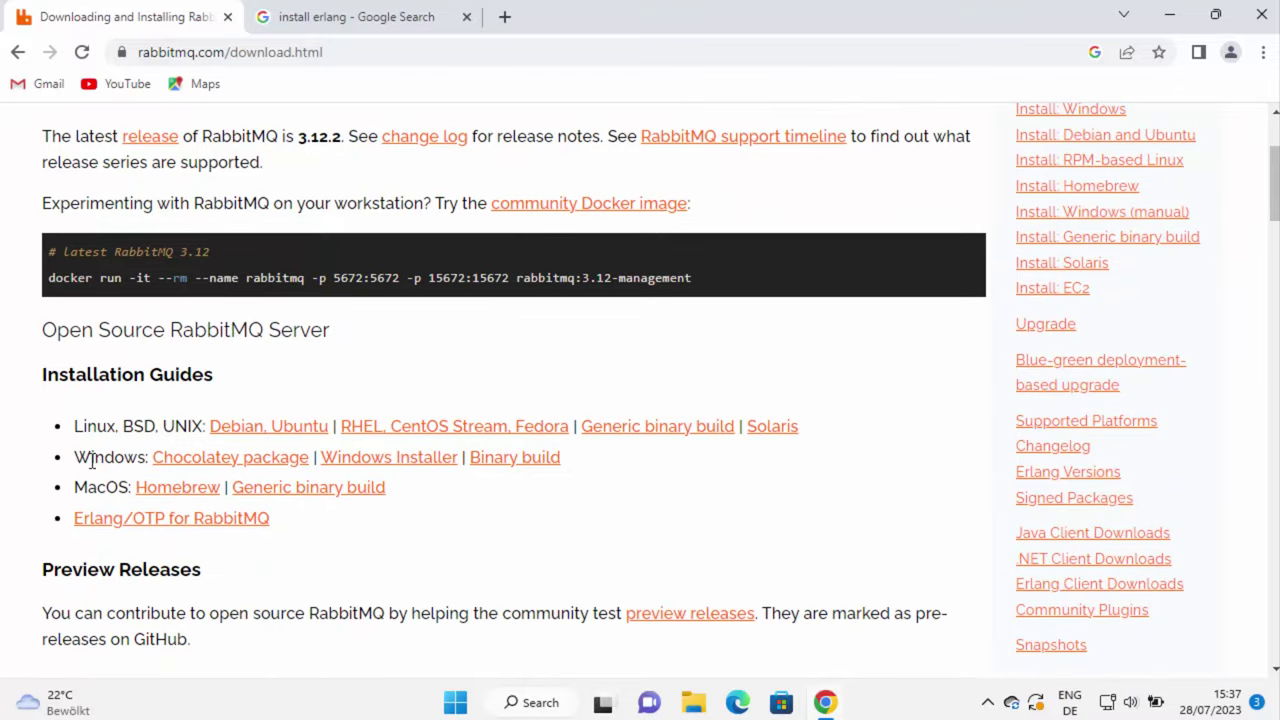
pyautogui.moveTo(78, 457); pyautogui.dragTo(580, 460)
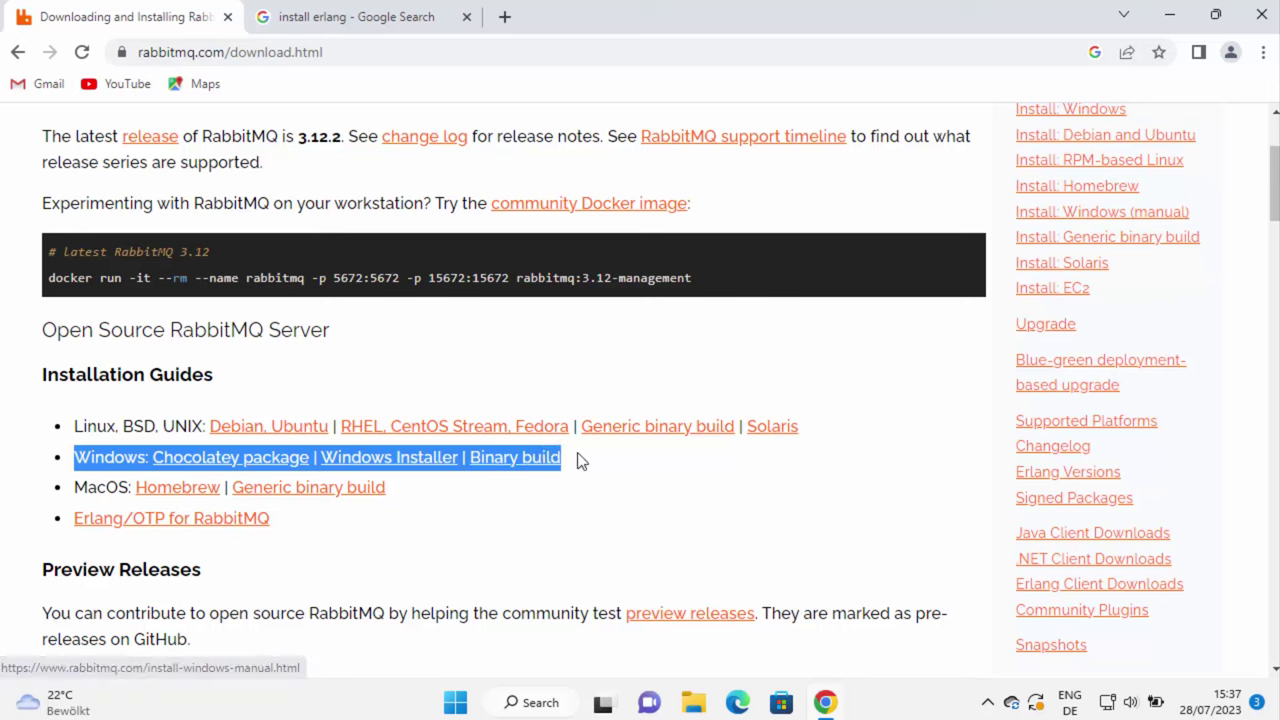
pyautogui.click(618, 502)
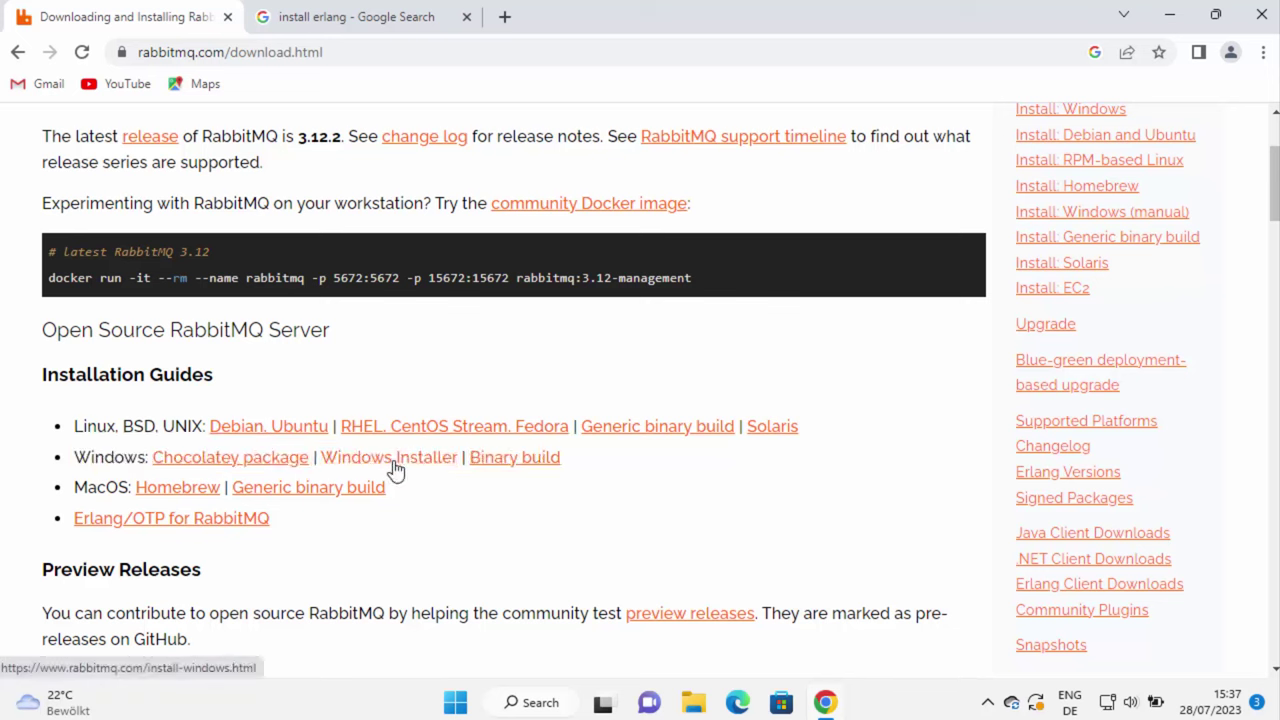
pyautogui.click(394, 465)
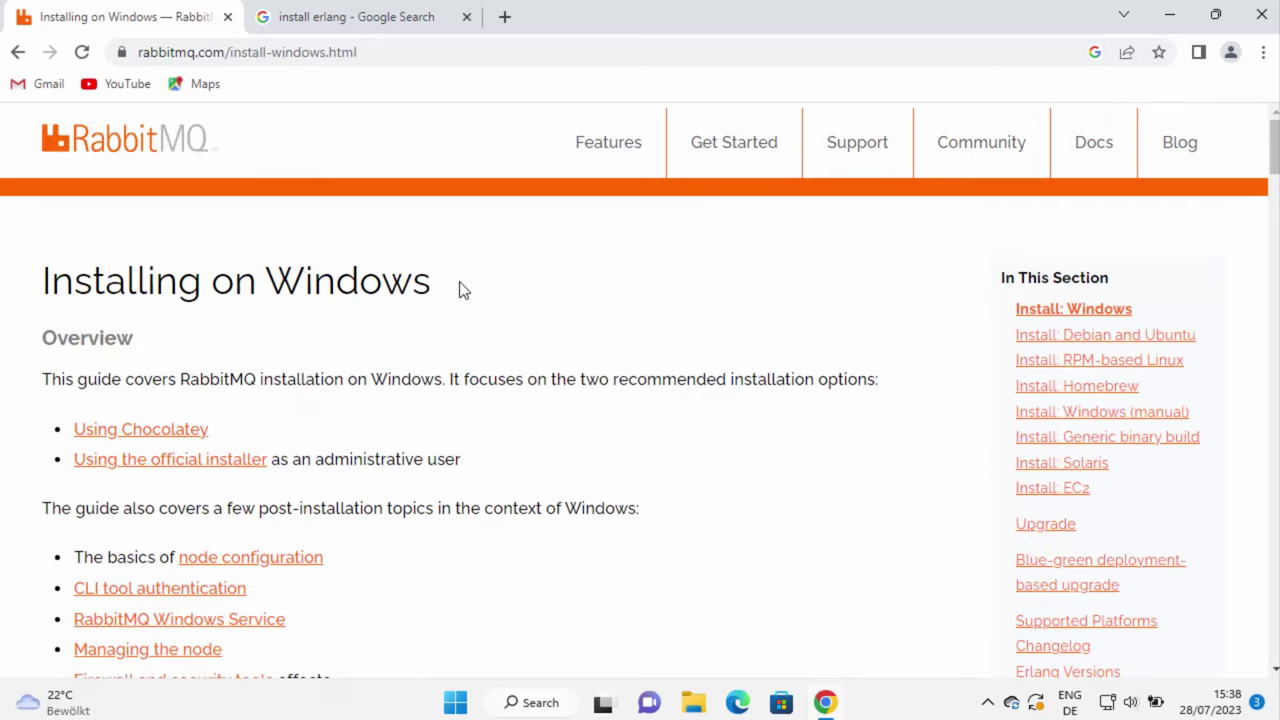
# Step: Find the Dependencies section of the Windows guide, then return to the 'install erlang' results tab
pyautogui.scroll(-10, 460, 290)
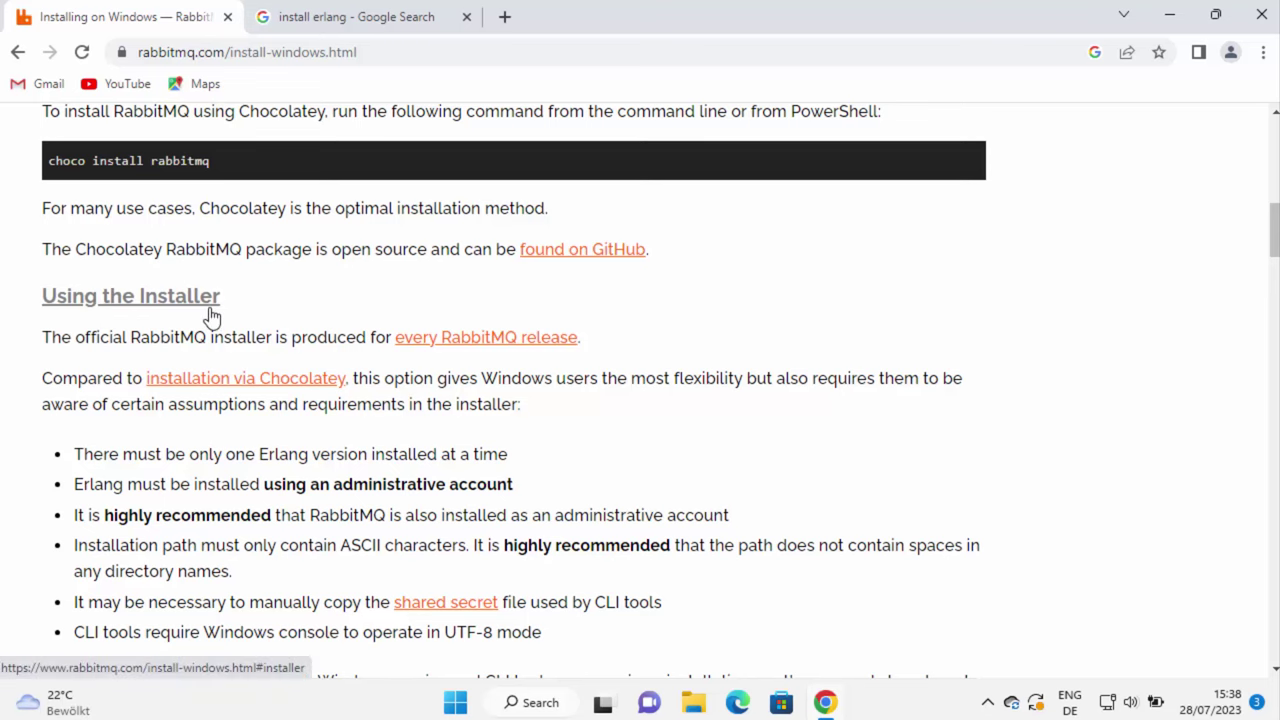
pyautogui.scroll(-3, 360, 331)
pyautogui.scroll(-3, 360, 331)
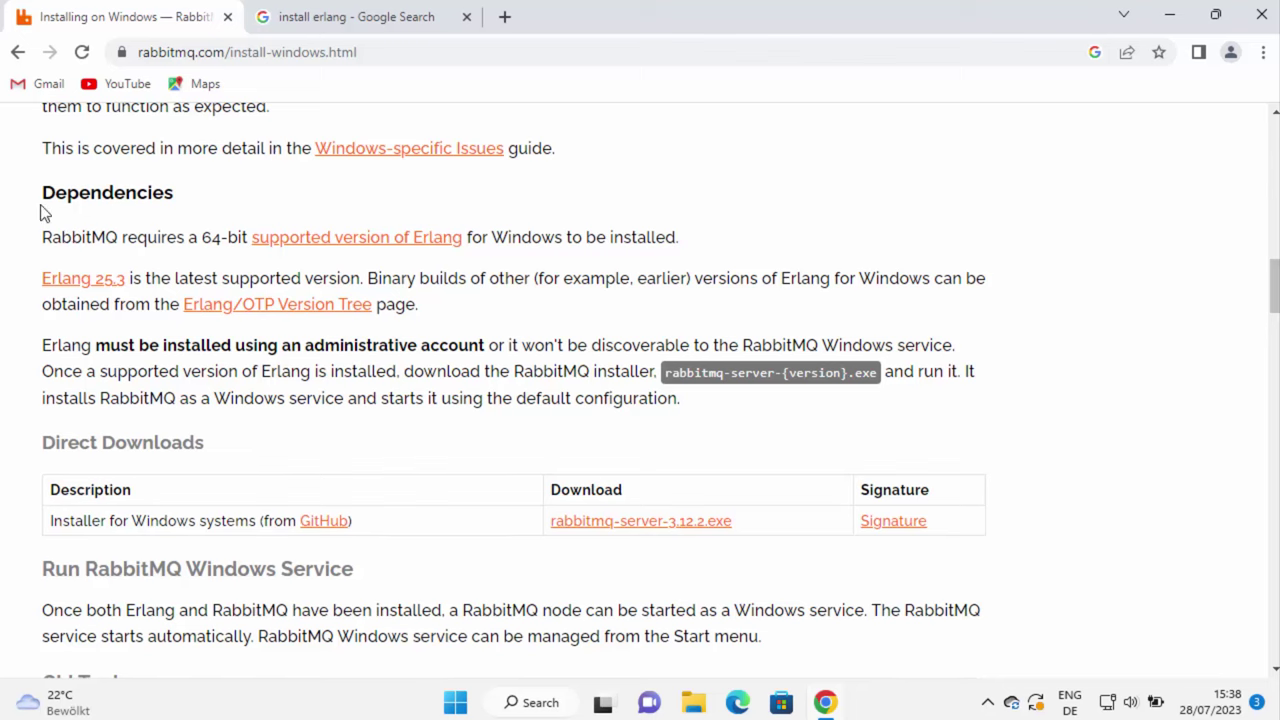
pyautogui.moveTo(109, 191); pyautogui.dragTo(141, 191)
pyautogui.click(128, 190)
pyautogui.doubleClick(116, 191)
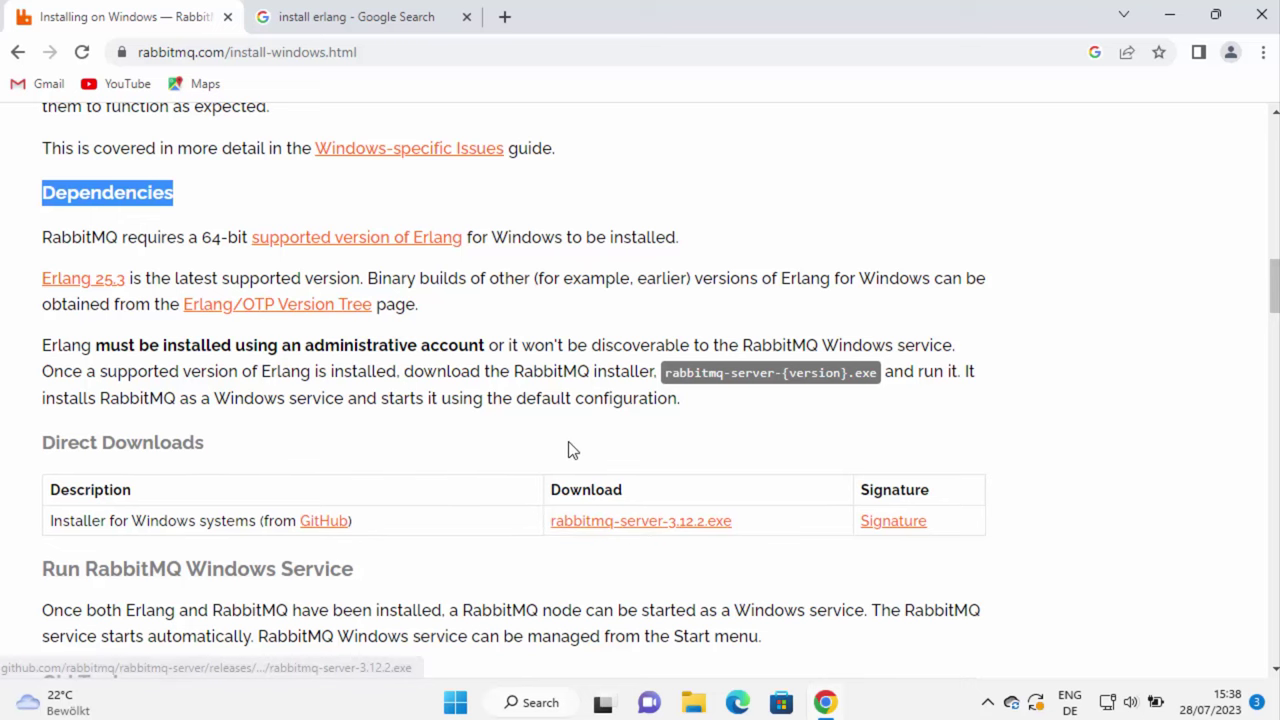
pyautogui.hotkey('ctrl', 'Tab')
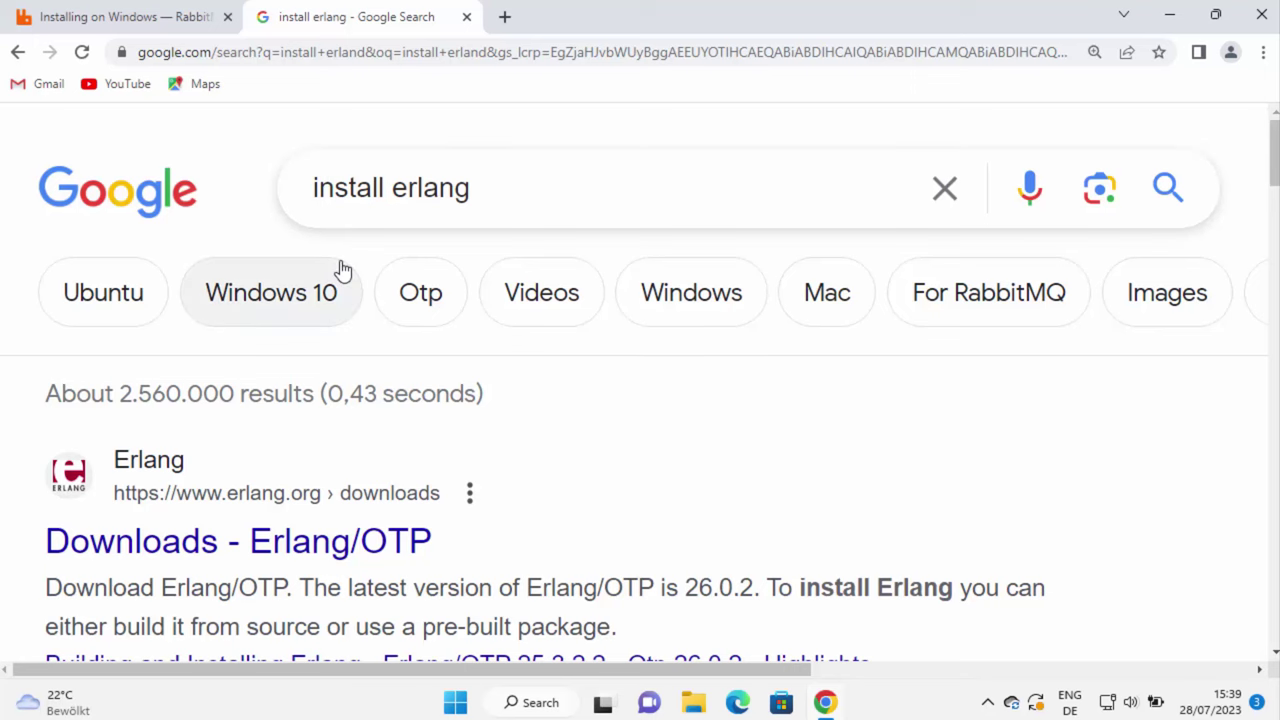
# Step: Download otp_win64_26.0.2.exe from the erlang.org Erlang/OTP 26.0.2 downloads page and run it
pyautogui.scroll(-2, 341, 274)
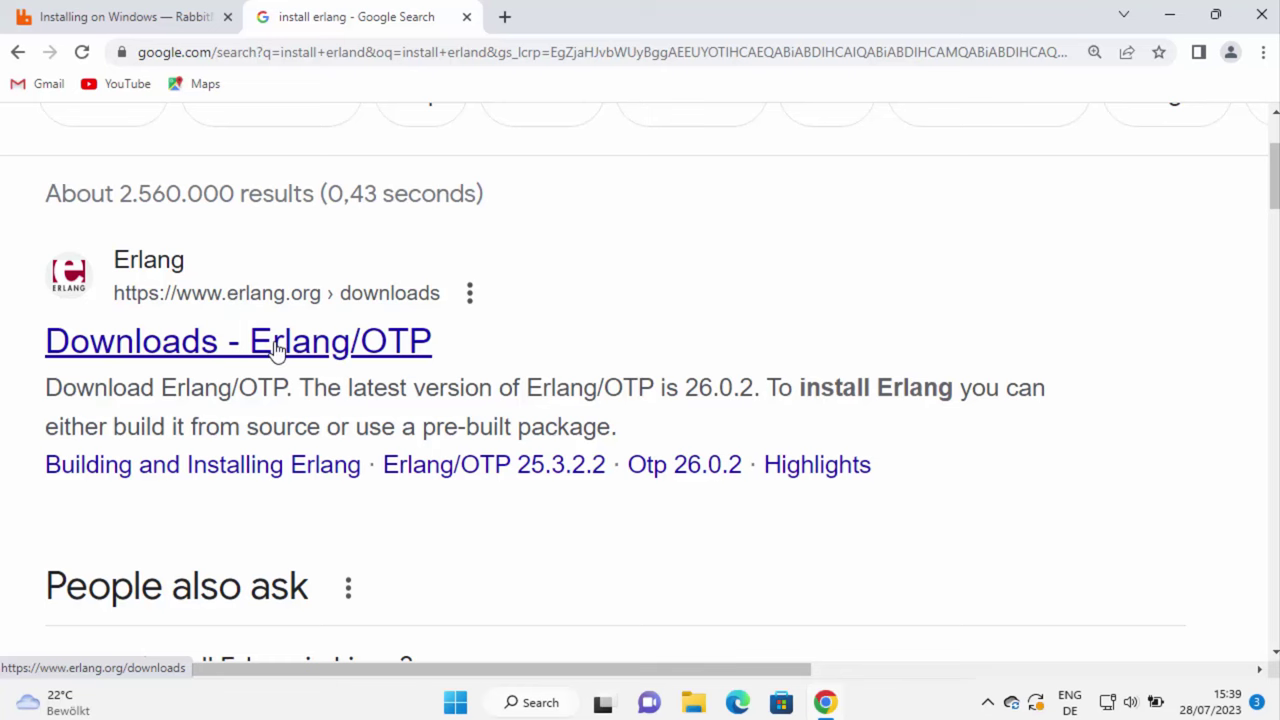
pyautogui.click(322, 340)
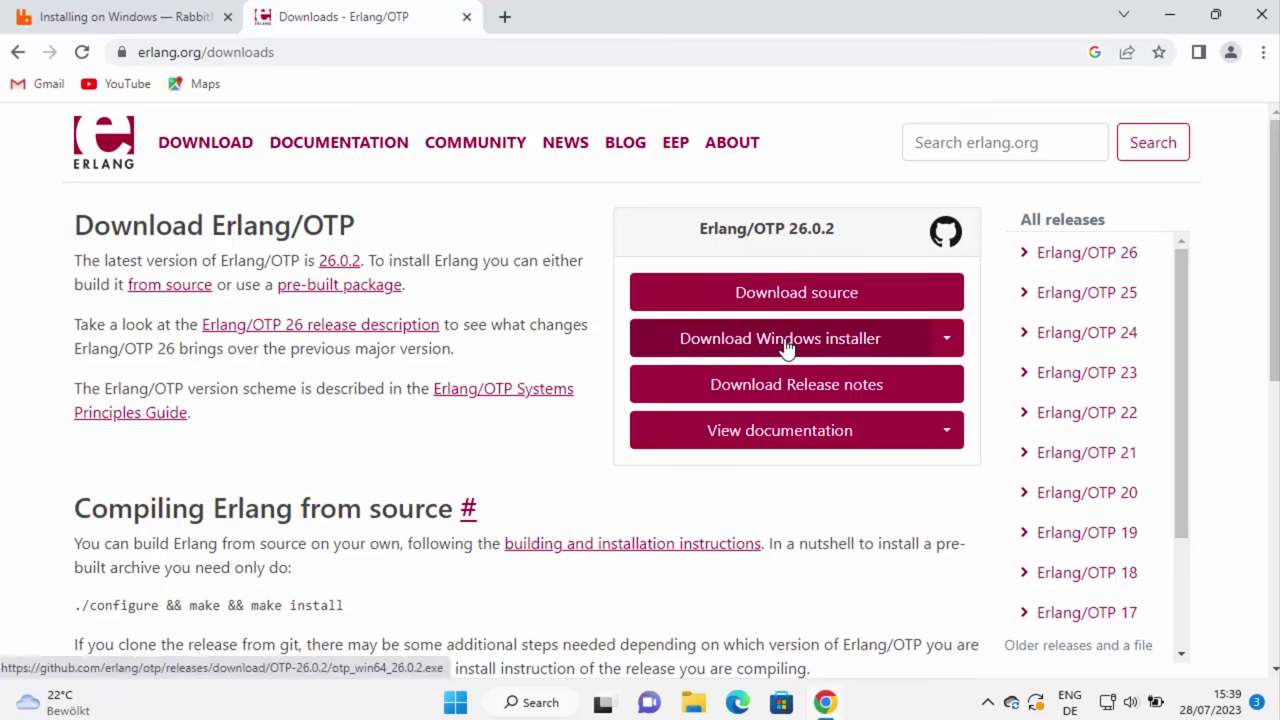
pyautogui.click(901, 346)
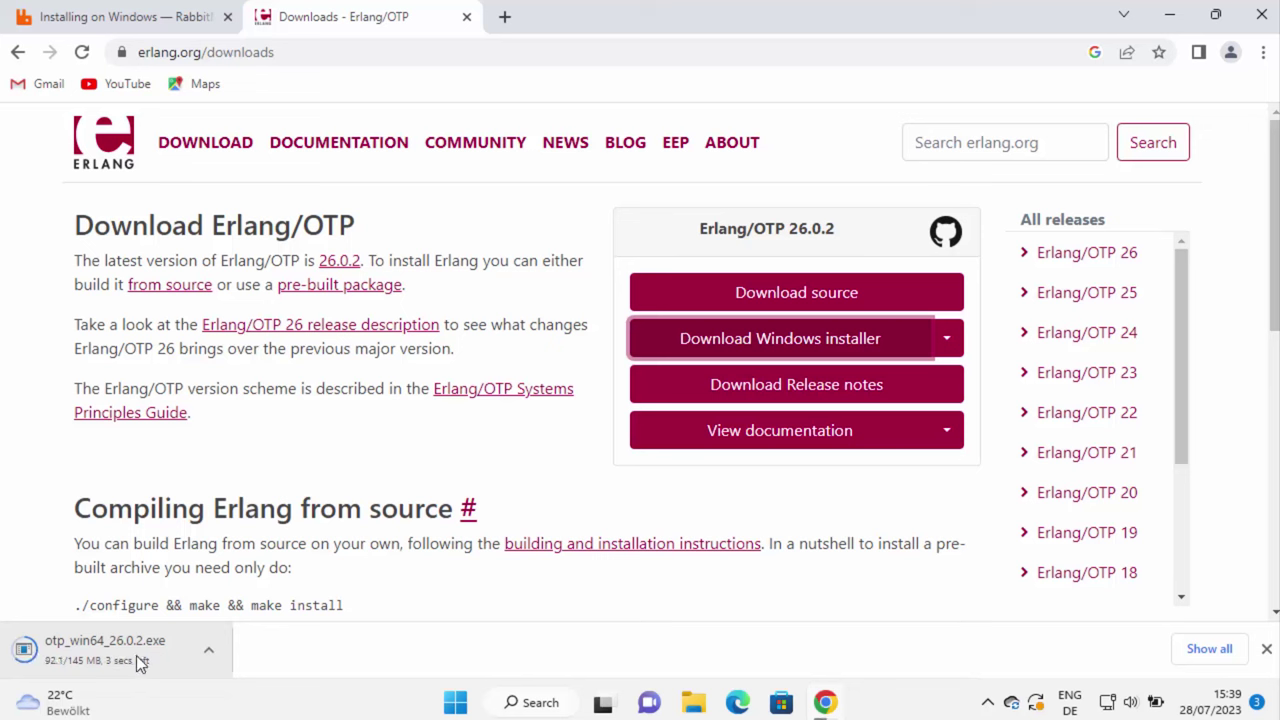
pyautogui.click(955, 342)
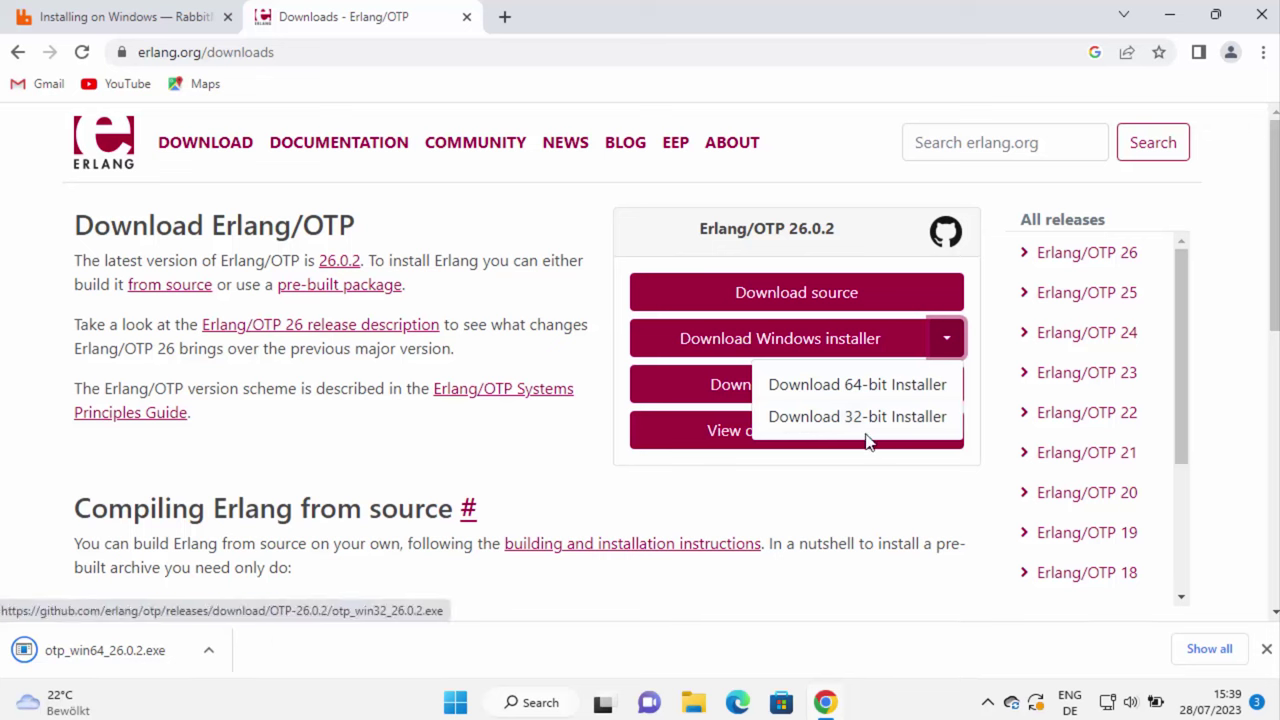
pyautogui.click(510, 612)
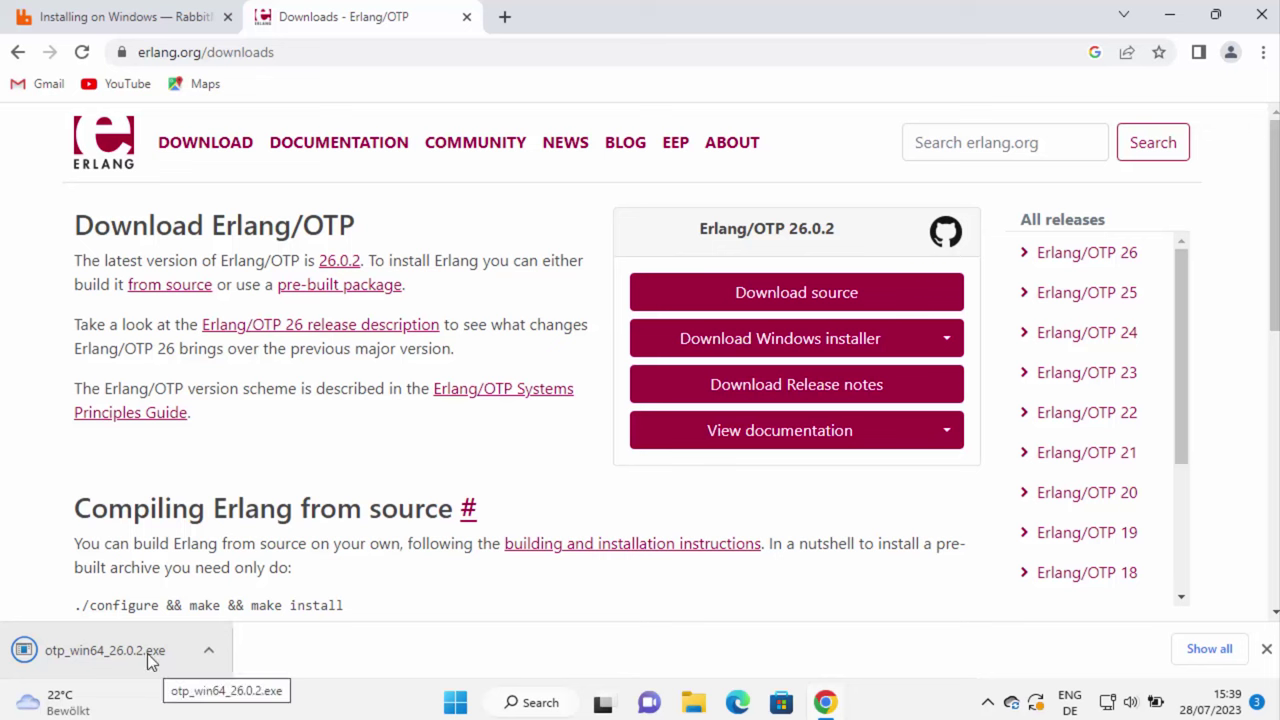
pyautogui.click(147, 653)
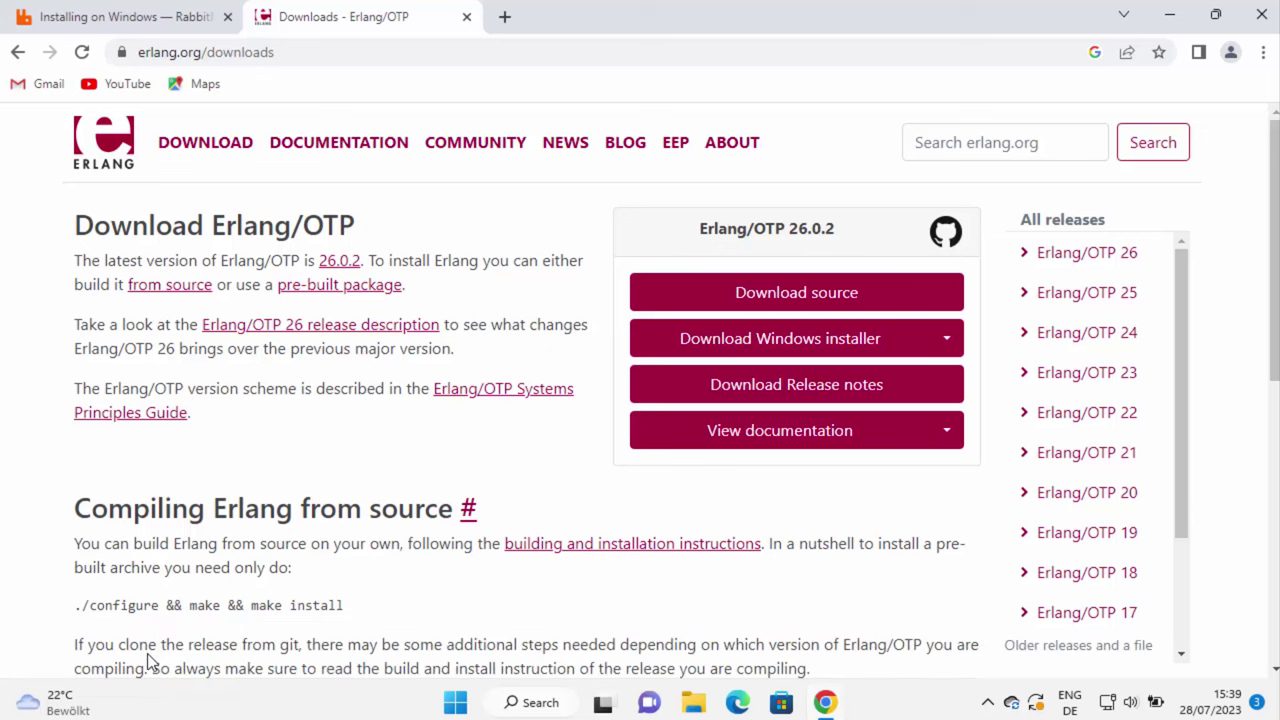
# Step: Allow the Erlang installer to run and include the Microsoft DLL's component
pyautogui.click(1166, 16)
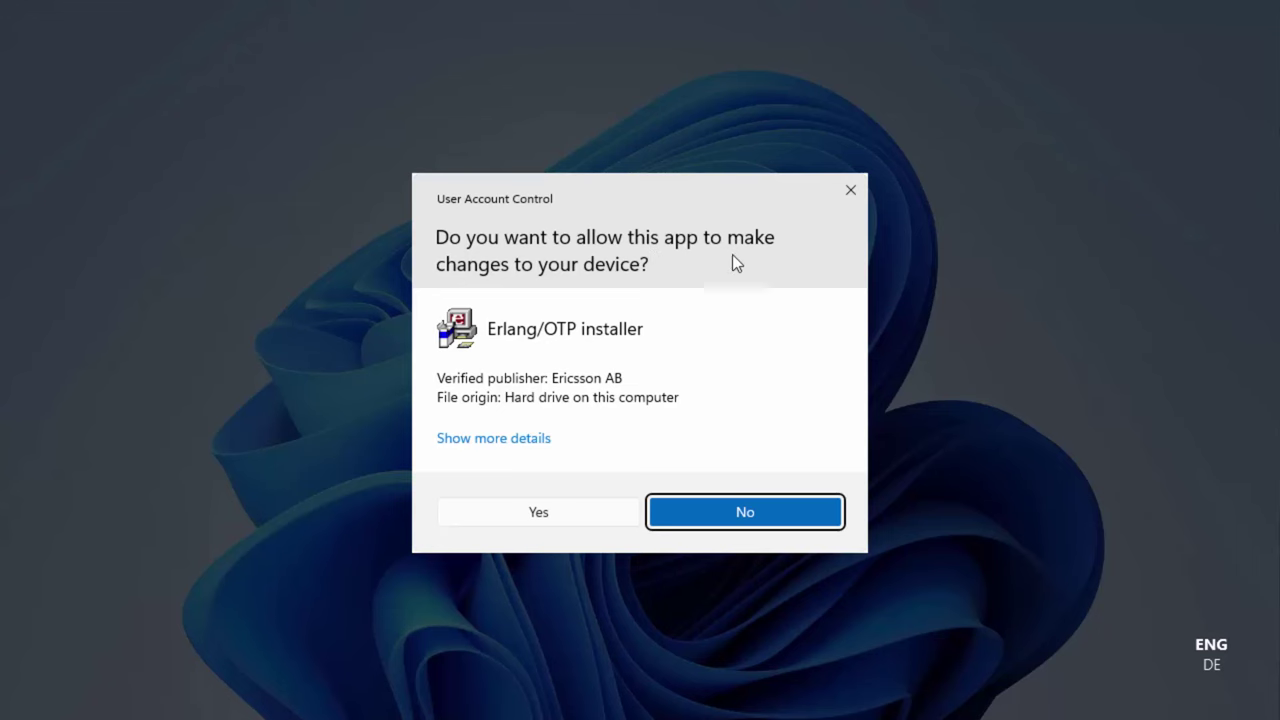
pyautogui.click(518, 511)
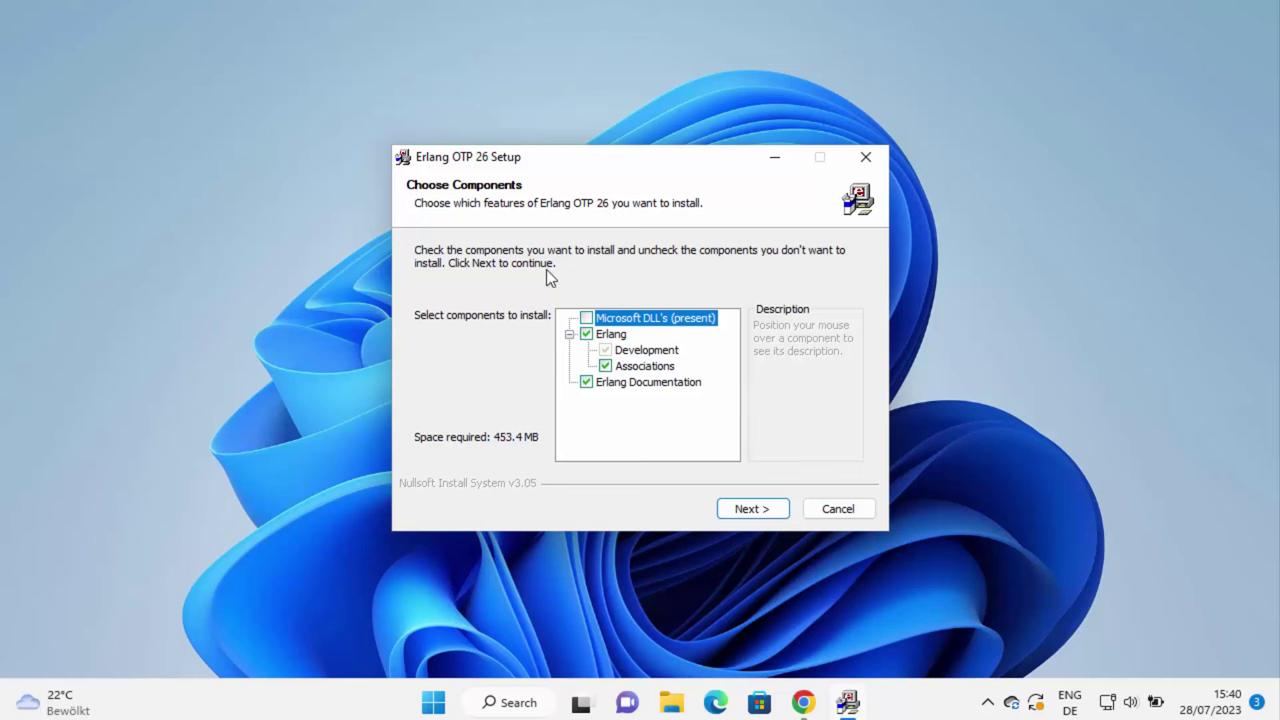
pyautogui.moveTo(641, 328)
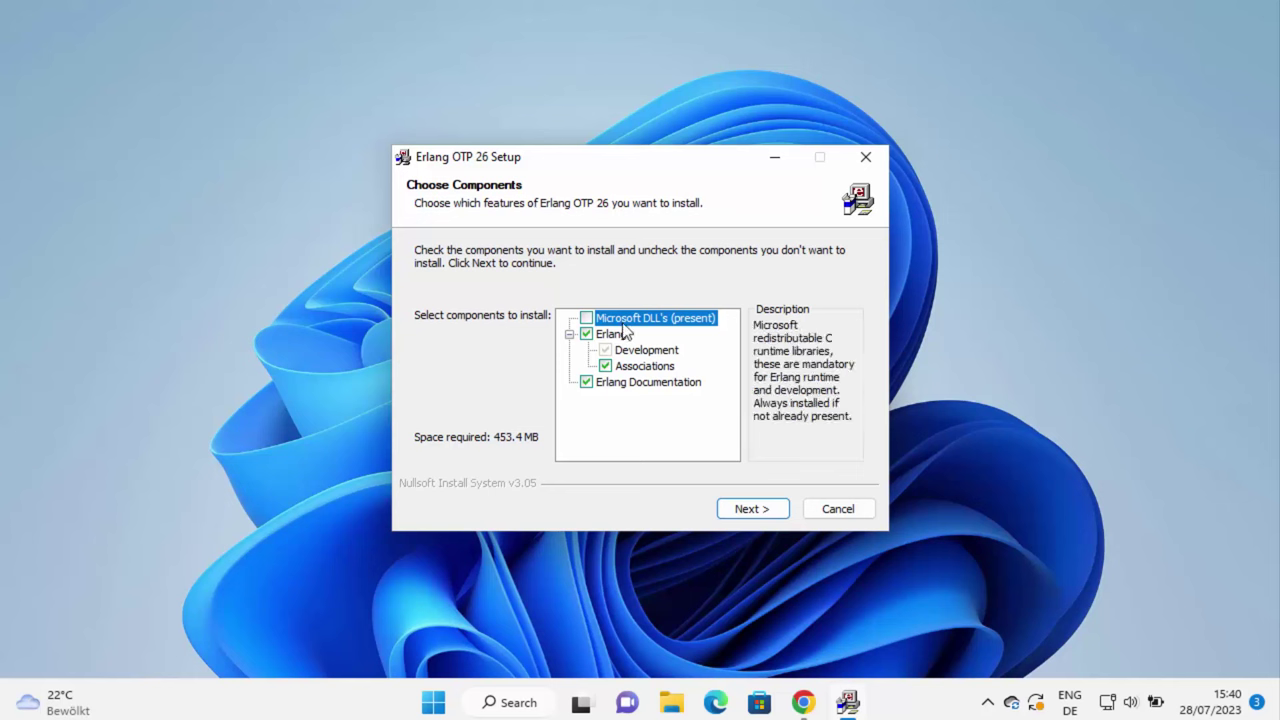
pyautogui.click(587, 318)
pyautogui.click(752, 509)
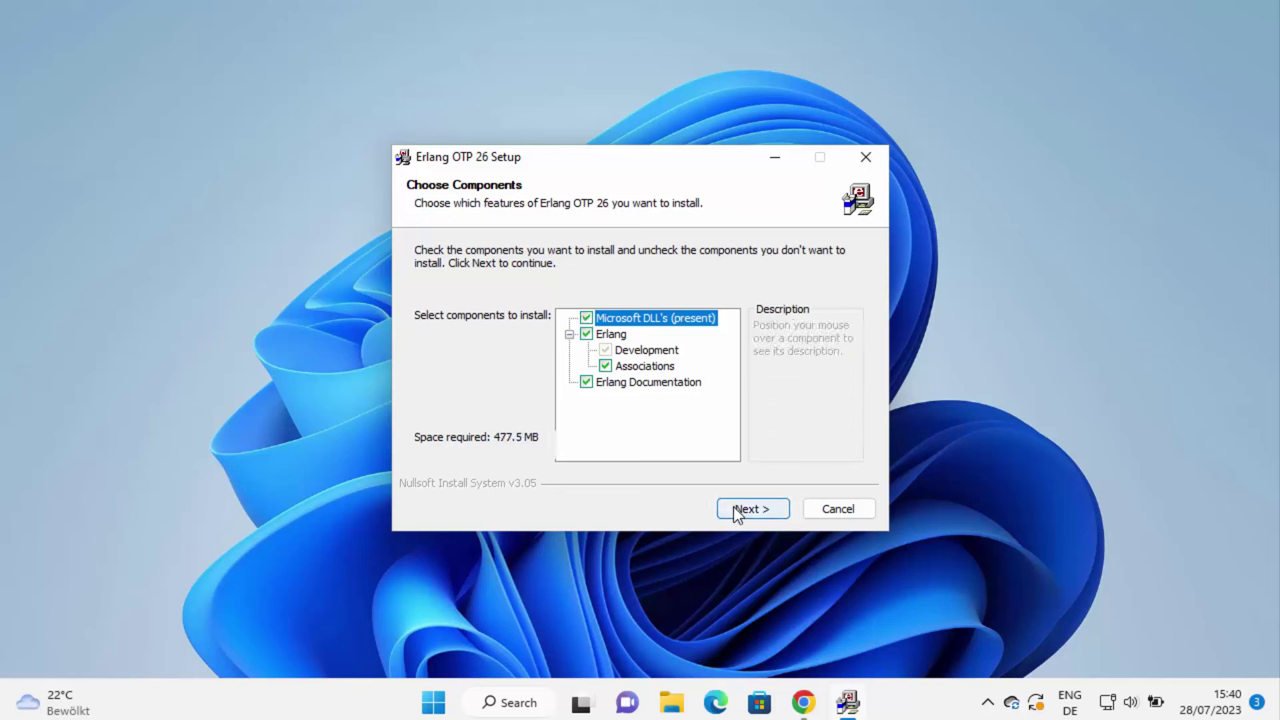
# Step: Keep the destination folder C:\Program Files\Erlang OTP and continue
pyautogui.click(609, 394)
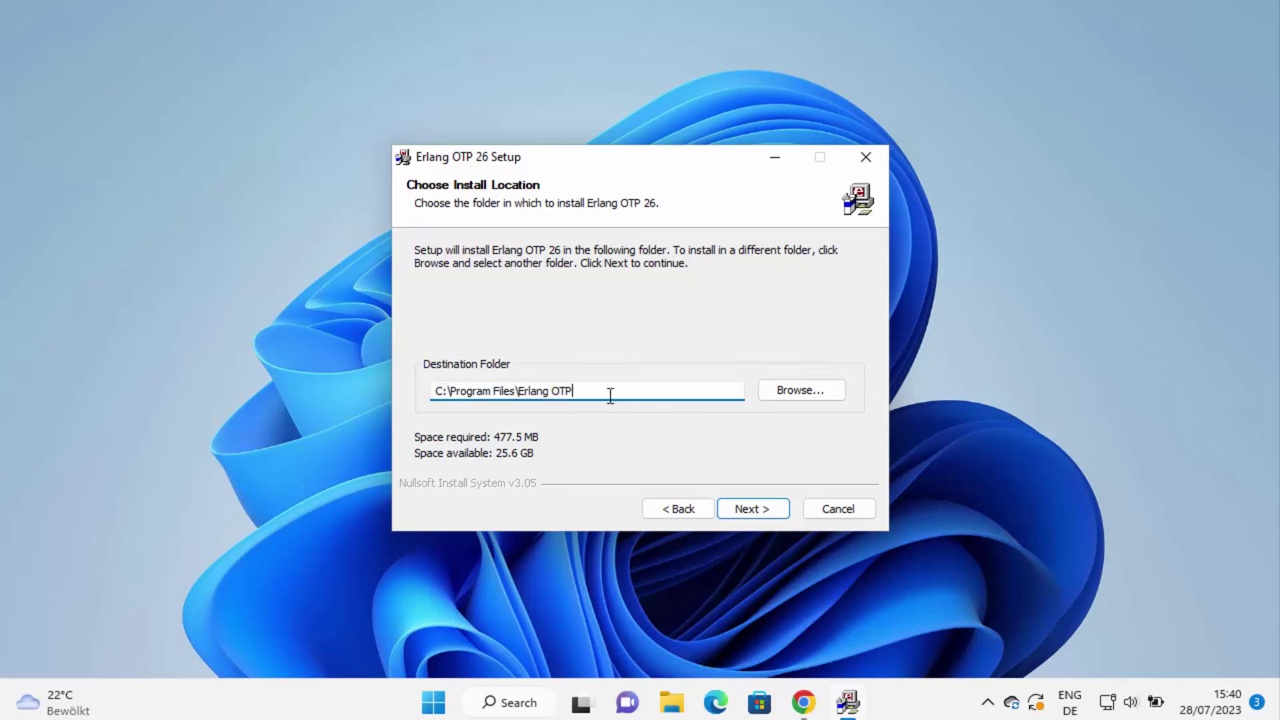
pyautogui.moveTo(617, 389); pyautogui.dragTo(431, 391)
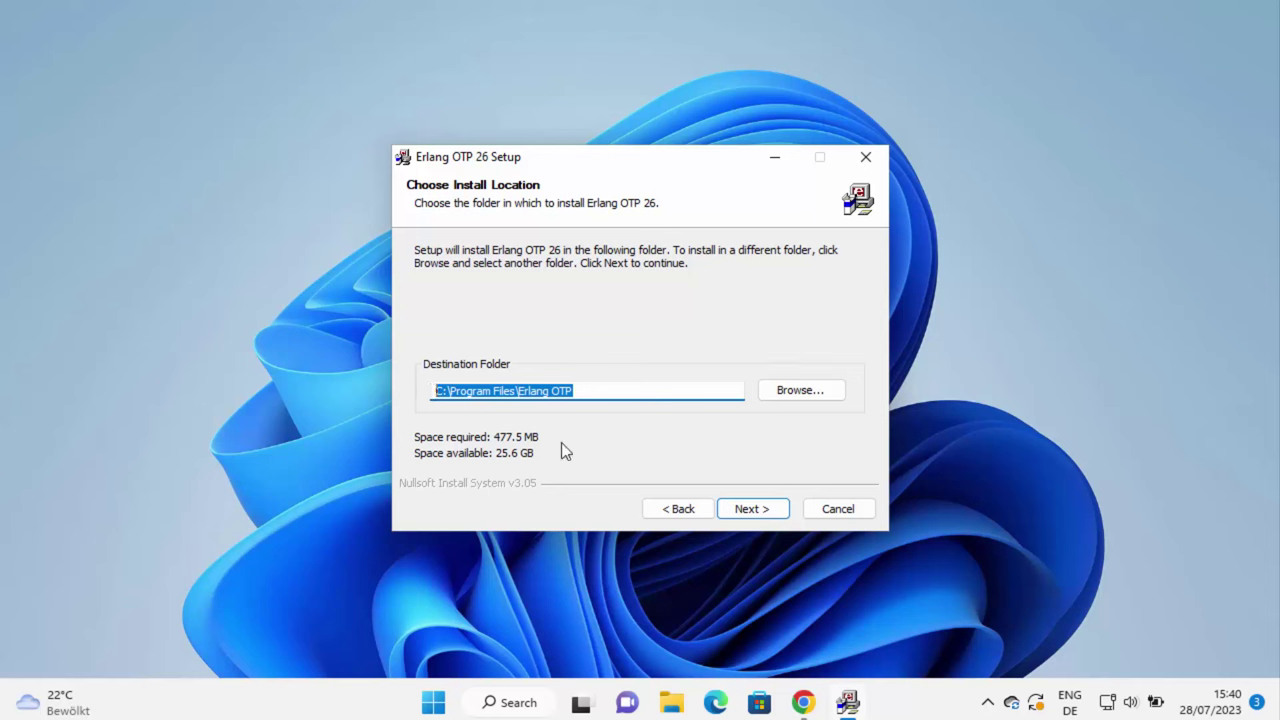
pyautogui.click(754, 512)
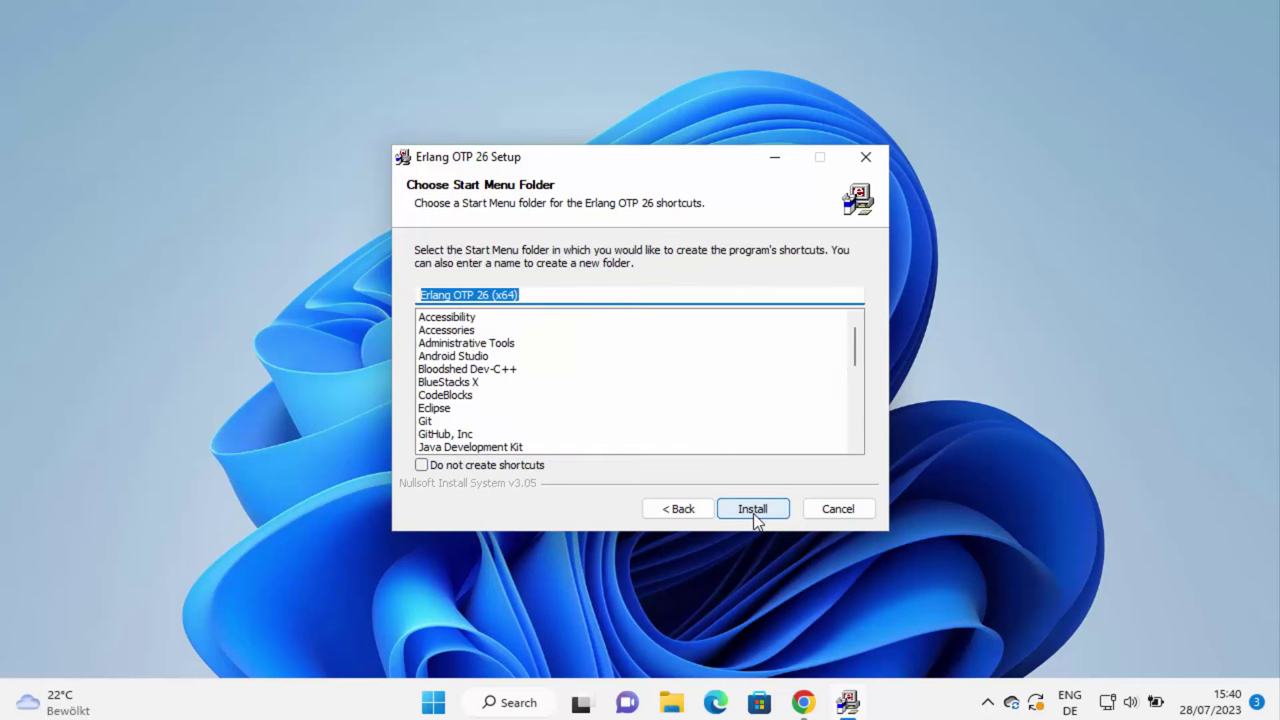
# Step: Start the Erlang OTP 26 install, accepting and installing the Visual C++ 2015-2019 x64 runtime
pyautogui.click(753, 510)
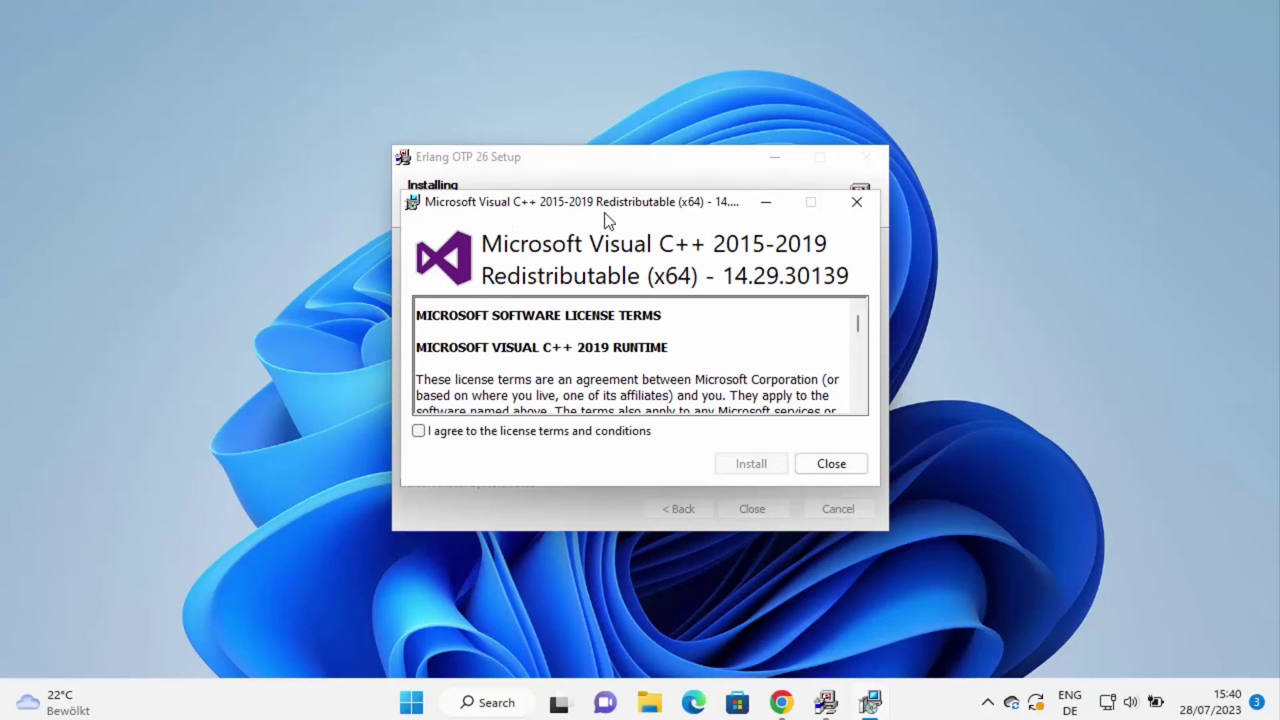
pyautogui.click(419, 431)
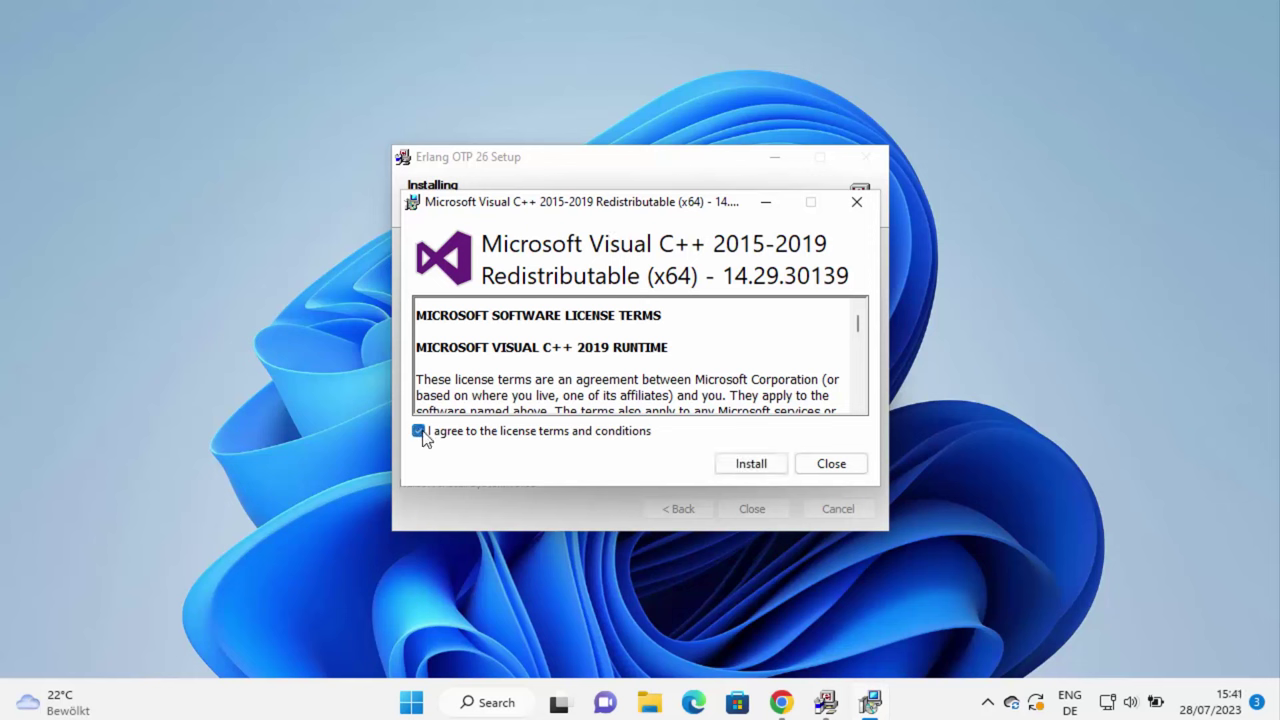
pyautogui.click(733, 468)
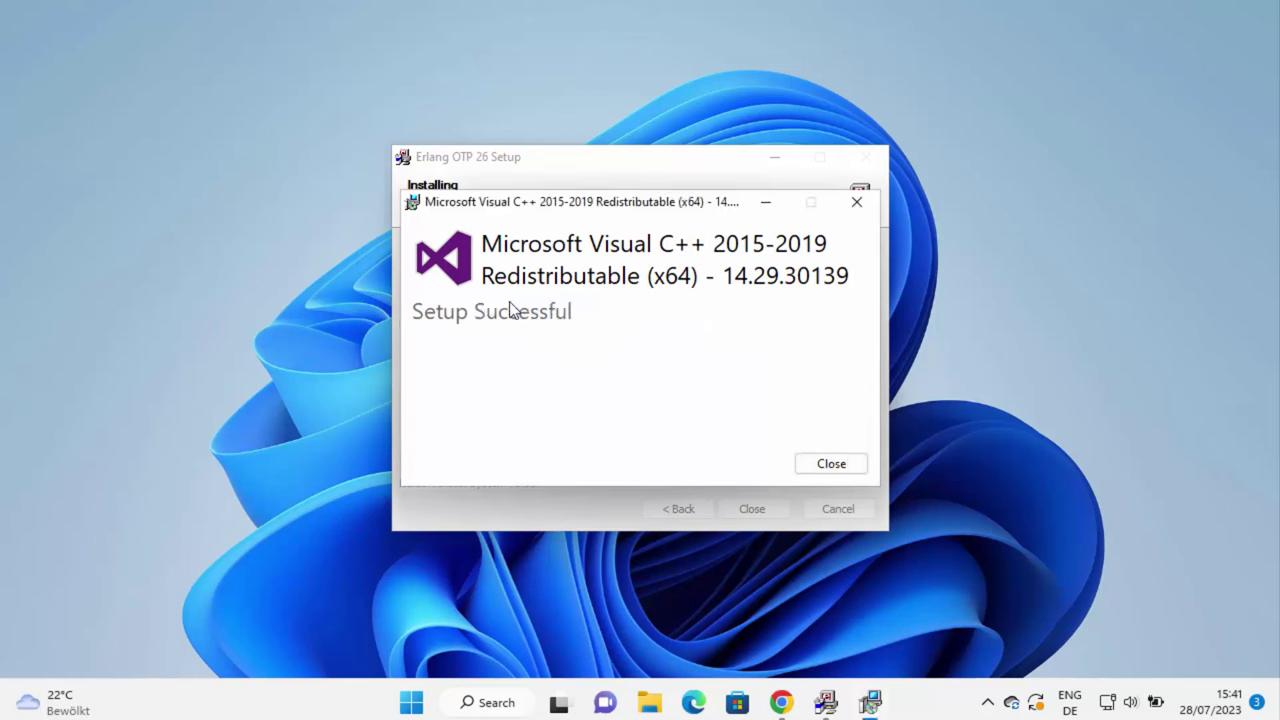
pyautogui.click(809, 464)
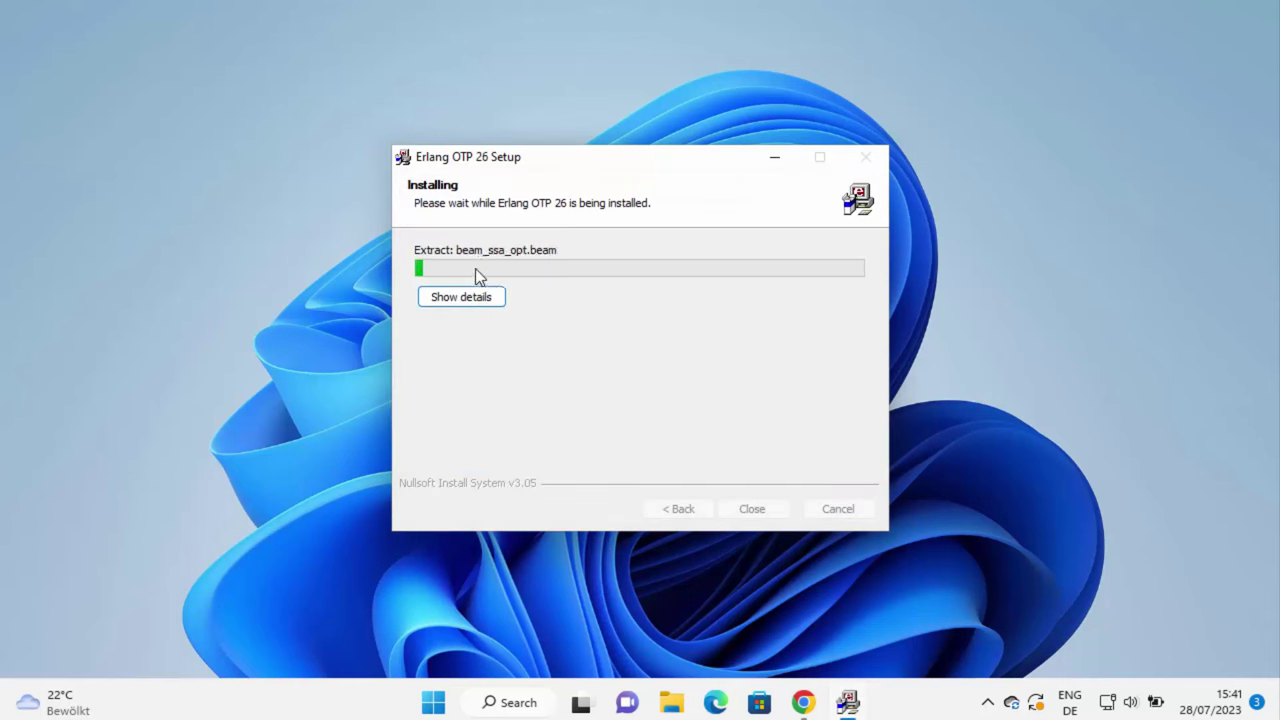
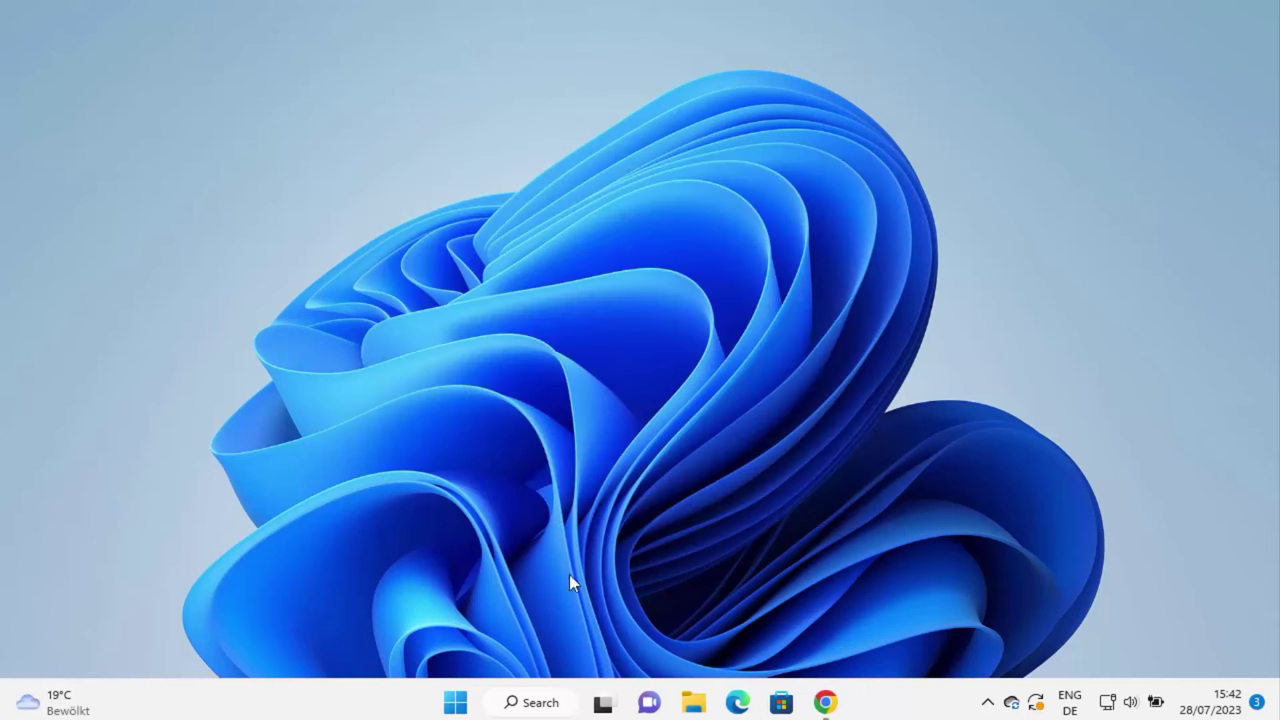
# Step: Launch Erlang from the Start menu's Erlang OTP 26 (x64) folder to open the Eshell V14.0.2 prompt
pyautogui.click(455, 703)
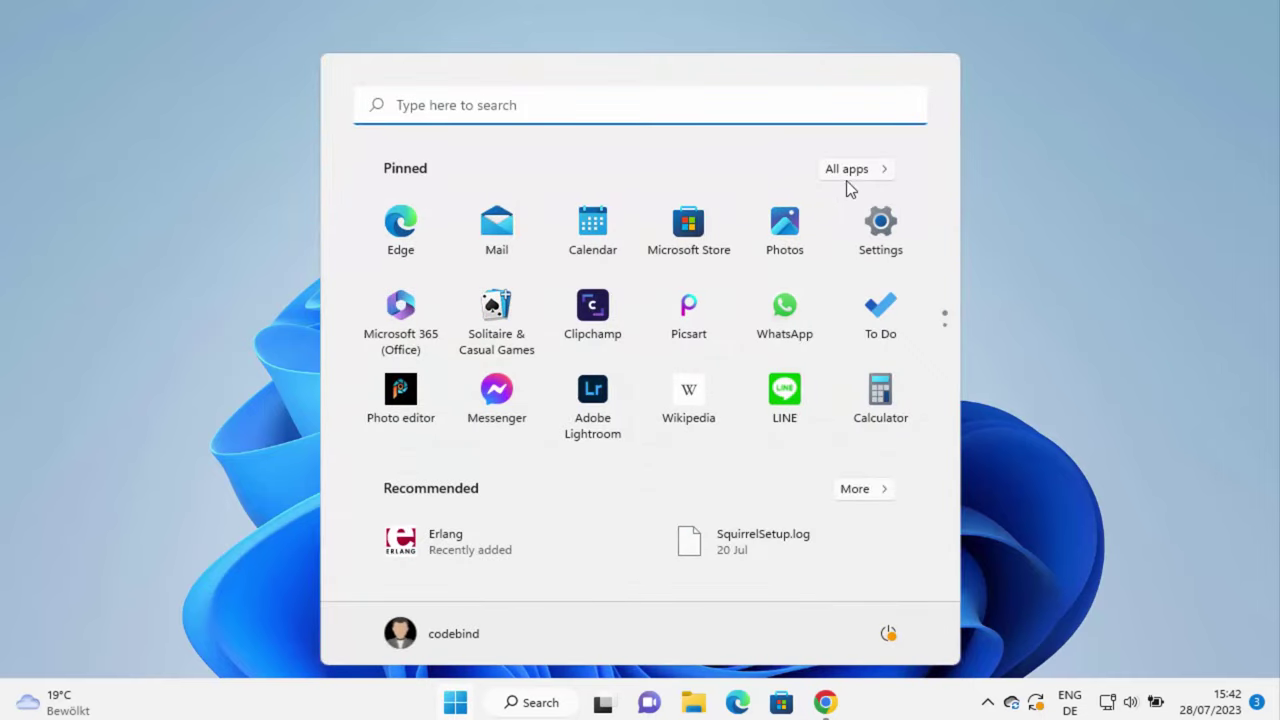
pyautogui.click(848, 170)
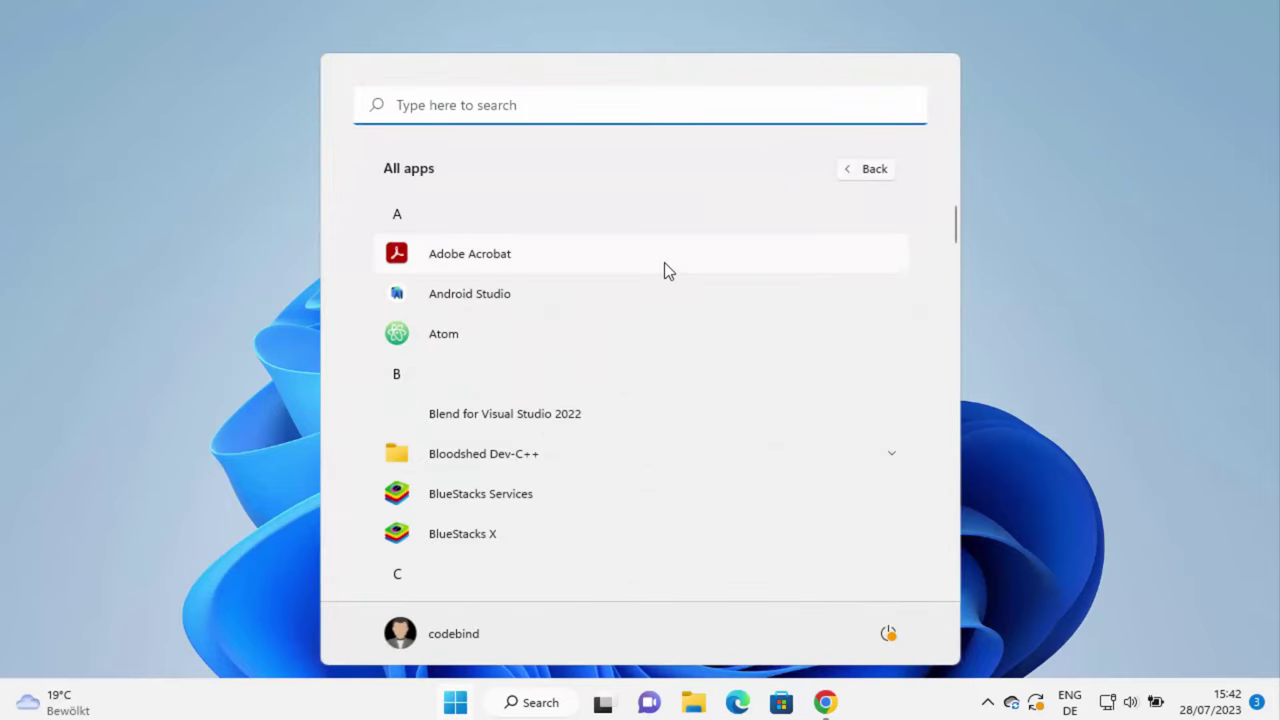
pyautogui.scroll(-1, 664, 262)
pyautogui.scroll(-4, 664, 263)
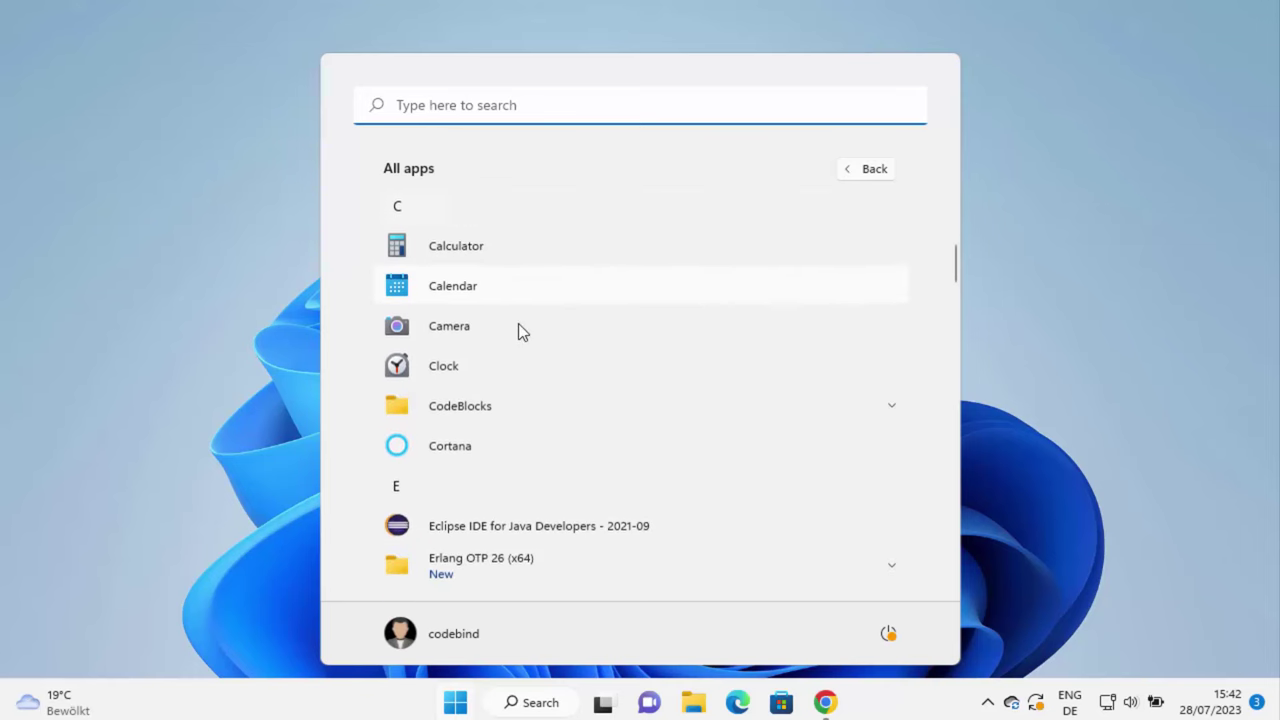
pyautogui.scroll(-3, 518, 323)
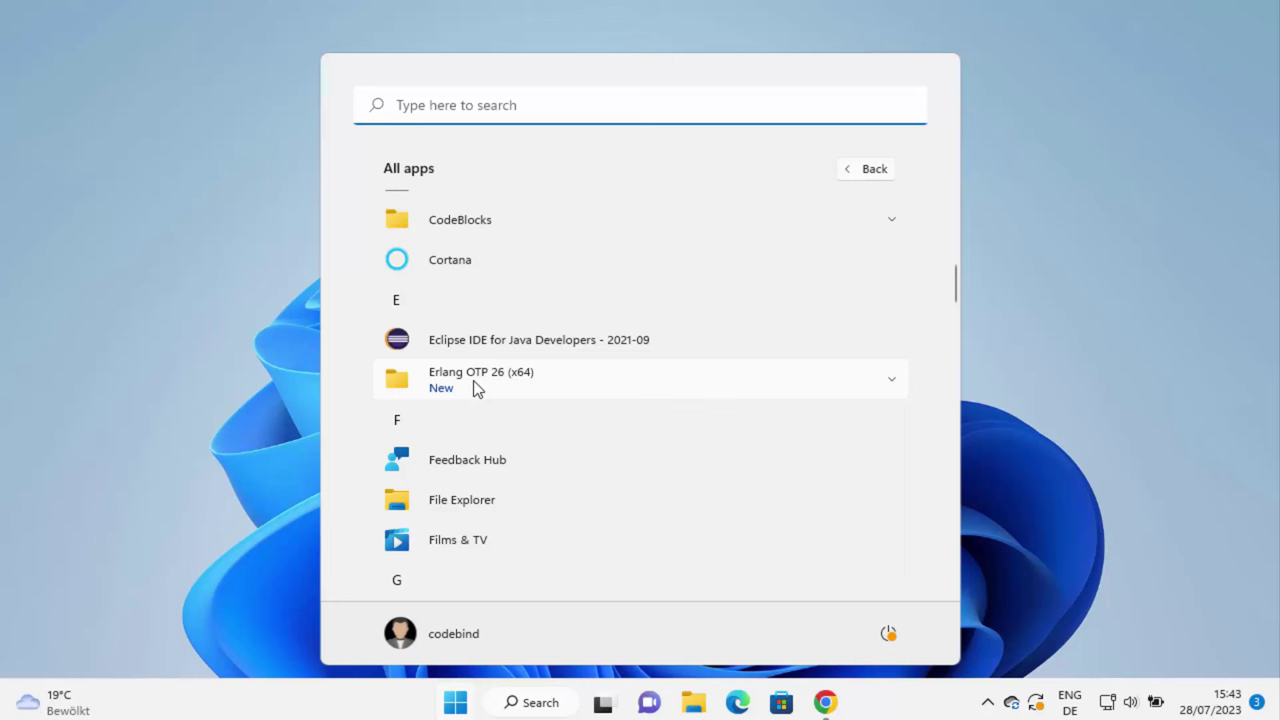
pyautogui.click(474, 382)
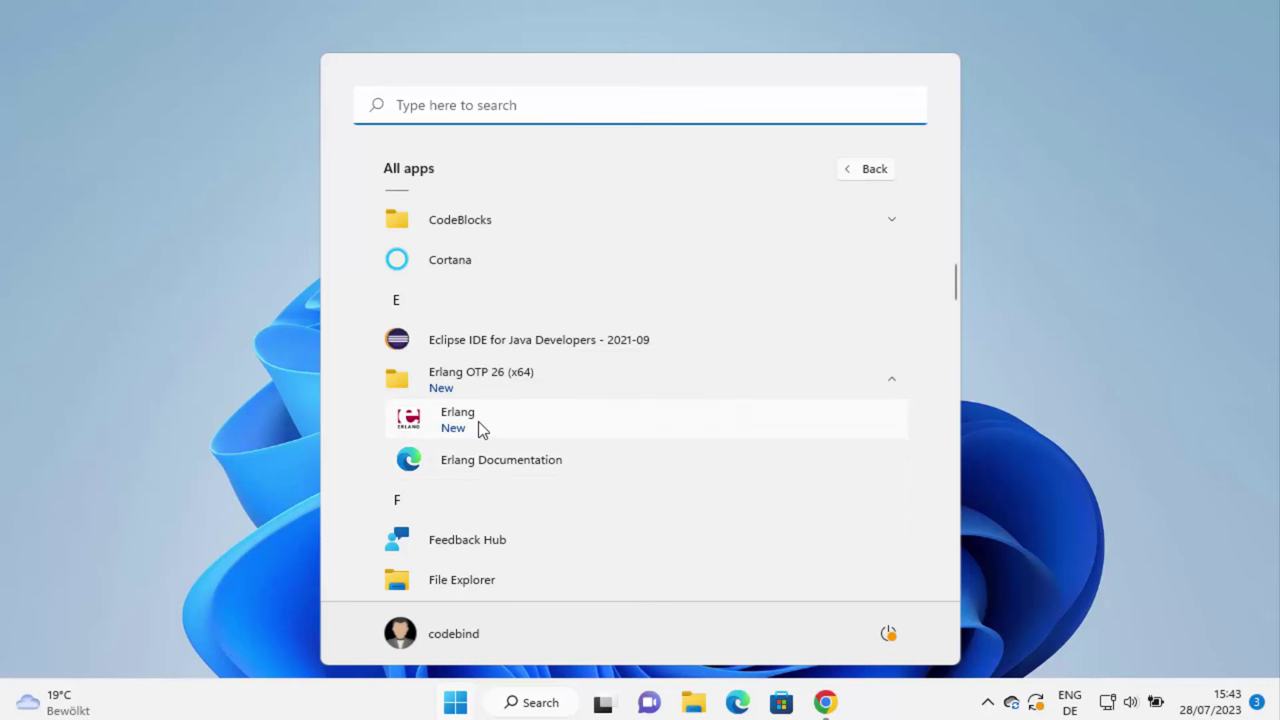
pyautogui.click(478, 421)
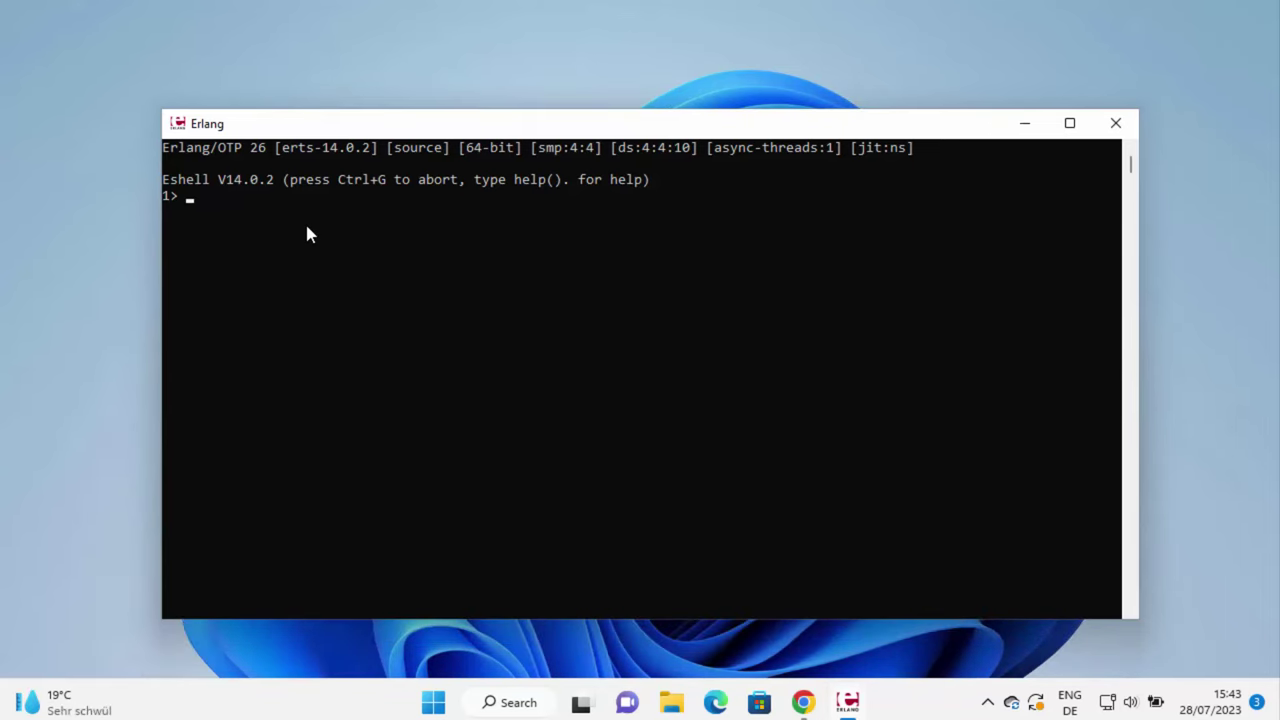
# Step: Evaluate 2+3. in the Erlang shell, confirm it returns 5, then close the shell window
pyautogui.write('2+3.')
pyautogui.press('Return')
pyautogui.click(613, 293)
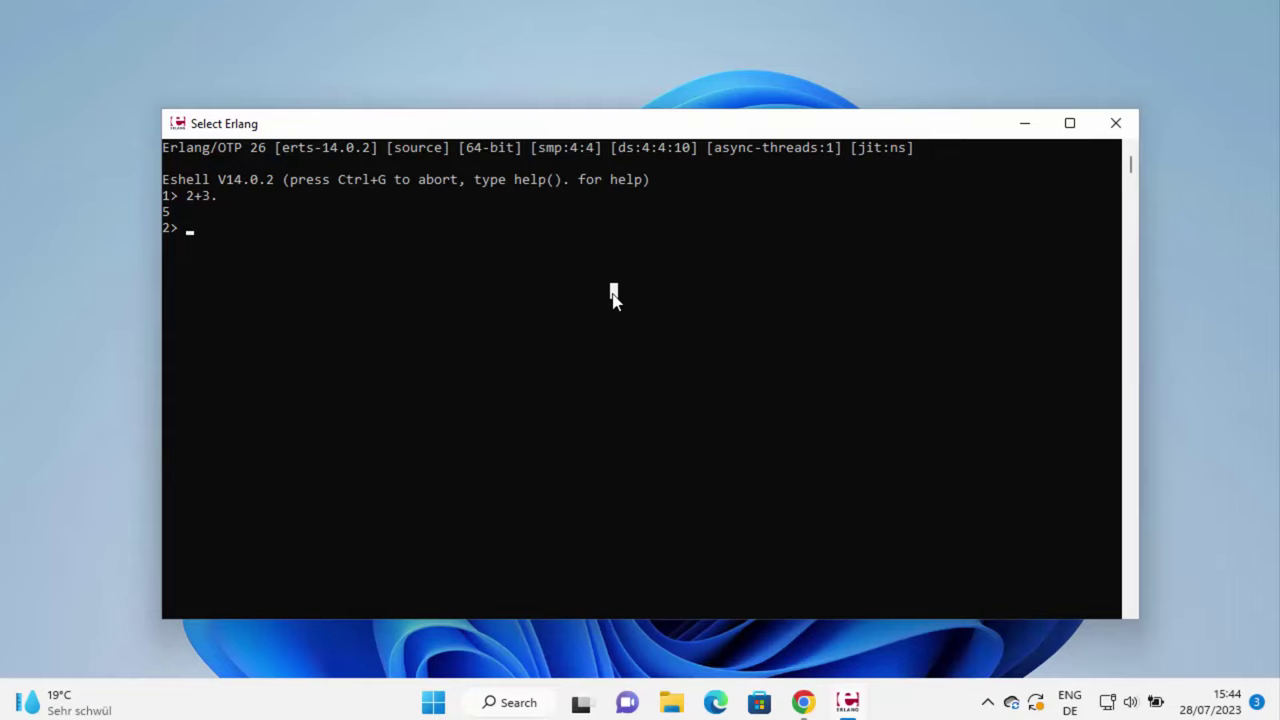
pyautogui.hotkey('alt', 'F4')
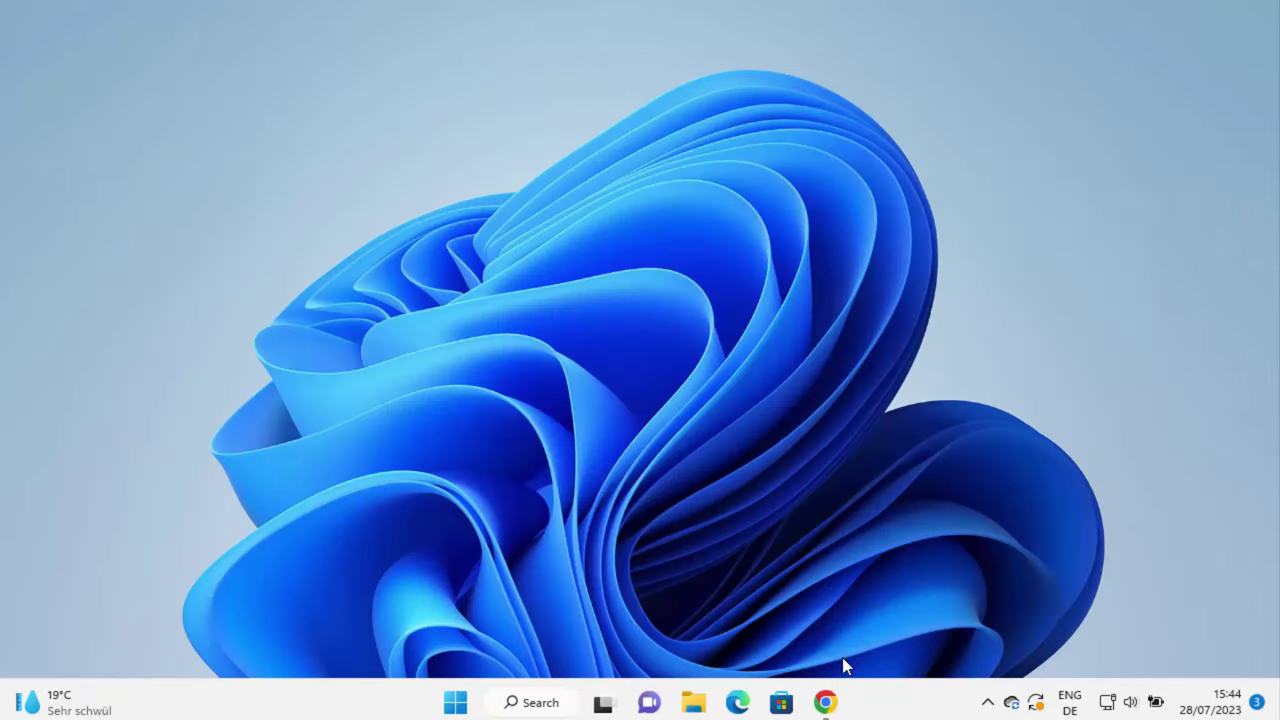
# Step: Download rabbitmq-server-3.12.2.exe from the RabbitMQ Windows install guide tab in Chrome
pyautogui.click(825, 702)
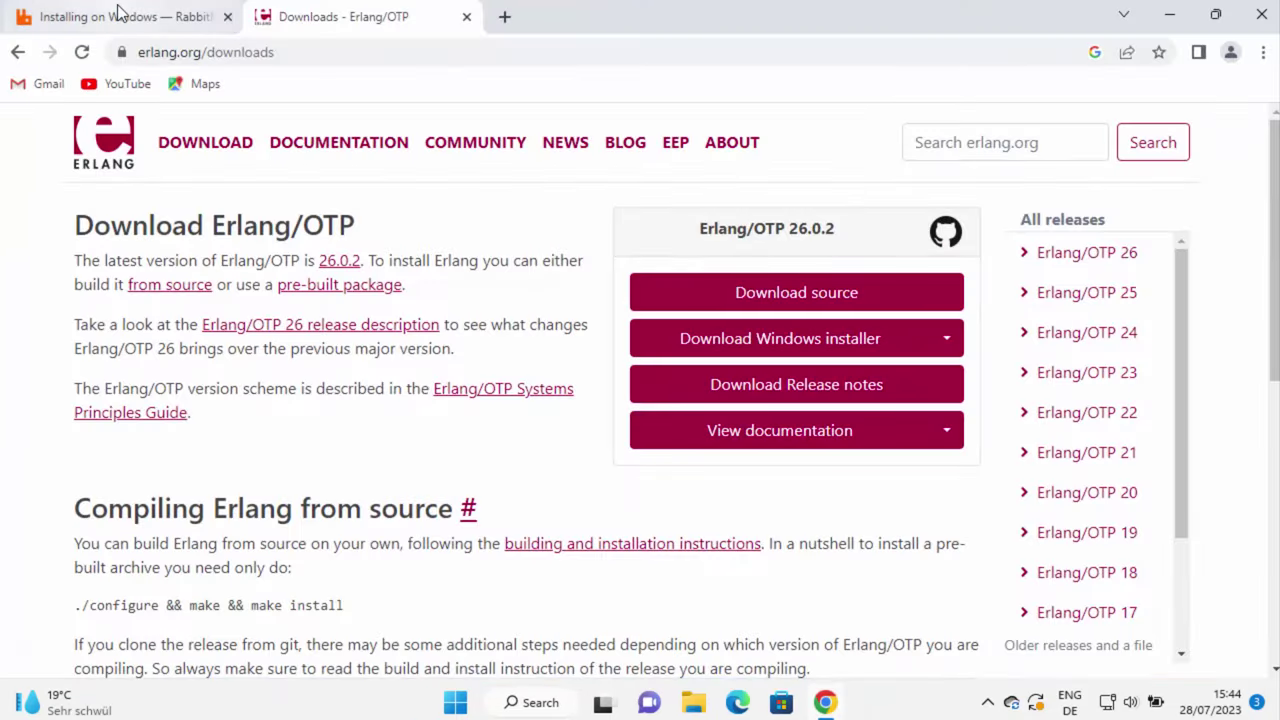
pyautogui.click(115, 14)
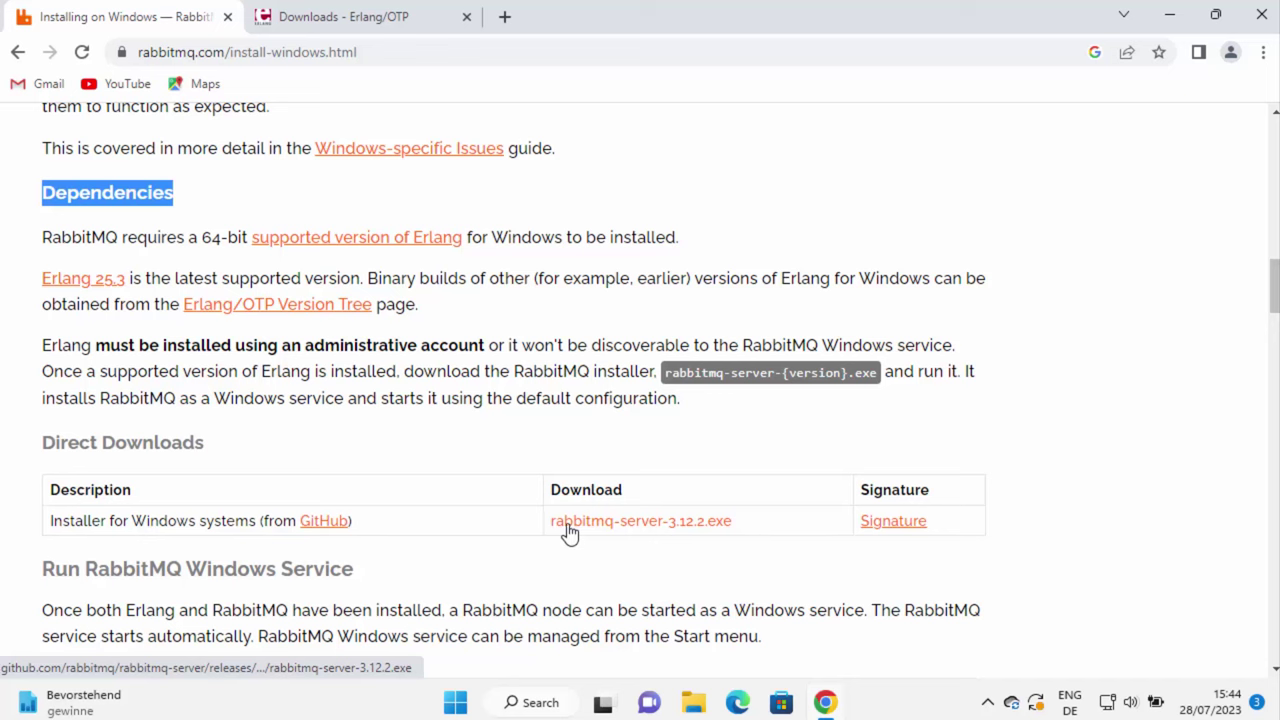
pyautogui.click(686, 531)
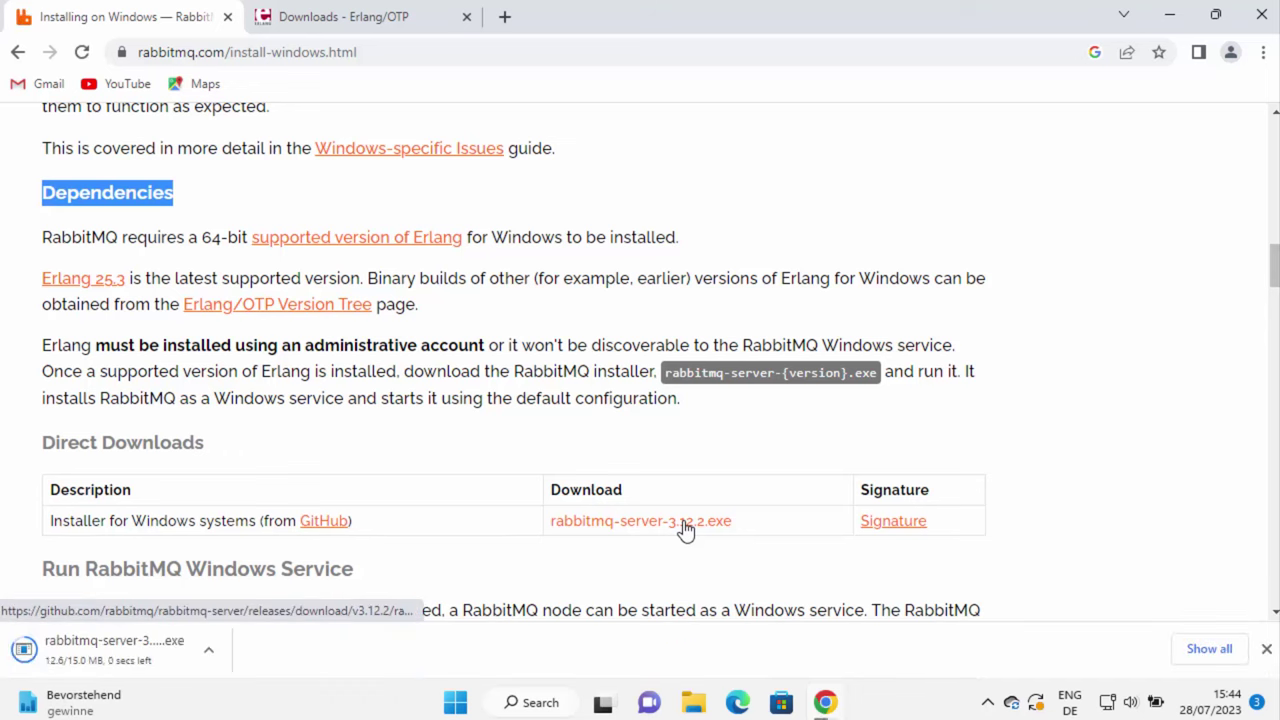
# Step: Run the installer and install RabbitMQ Server 3.12.2 with default components into C:\Program Files\RabbitMQ Server
pyautogui.click(117, 662)
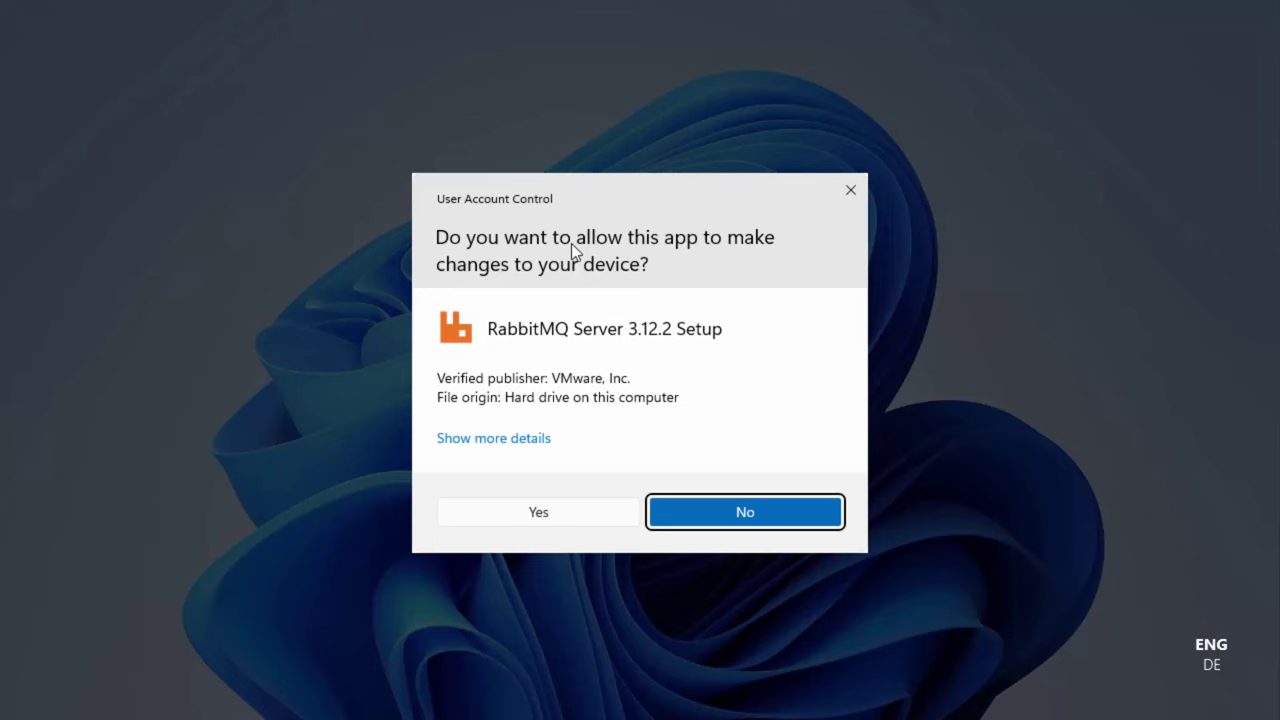
pyautogui.click(558, 510)
pyautogui.click(1166, 13)
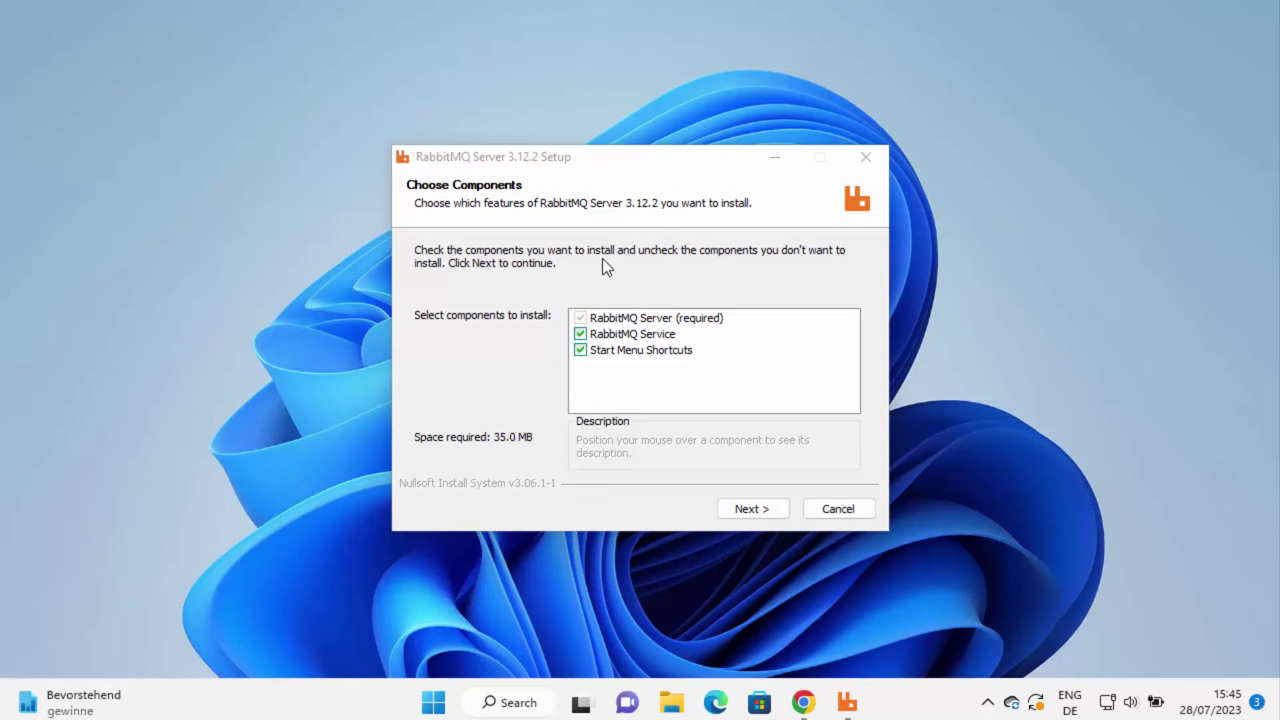
pyautogui.click(748, 509)
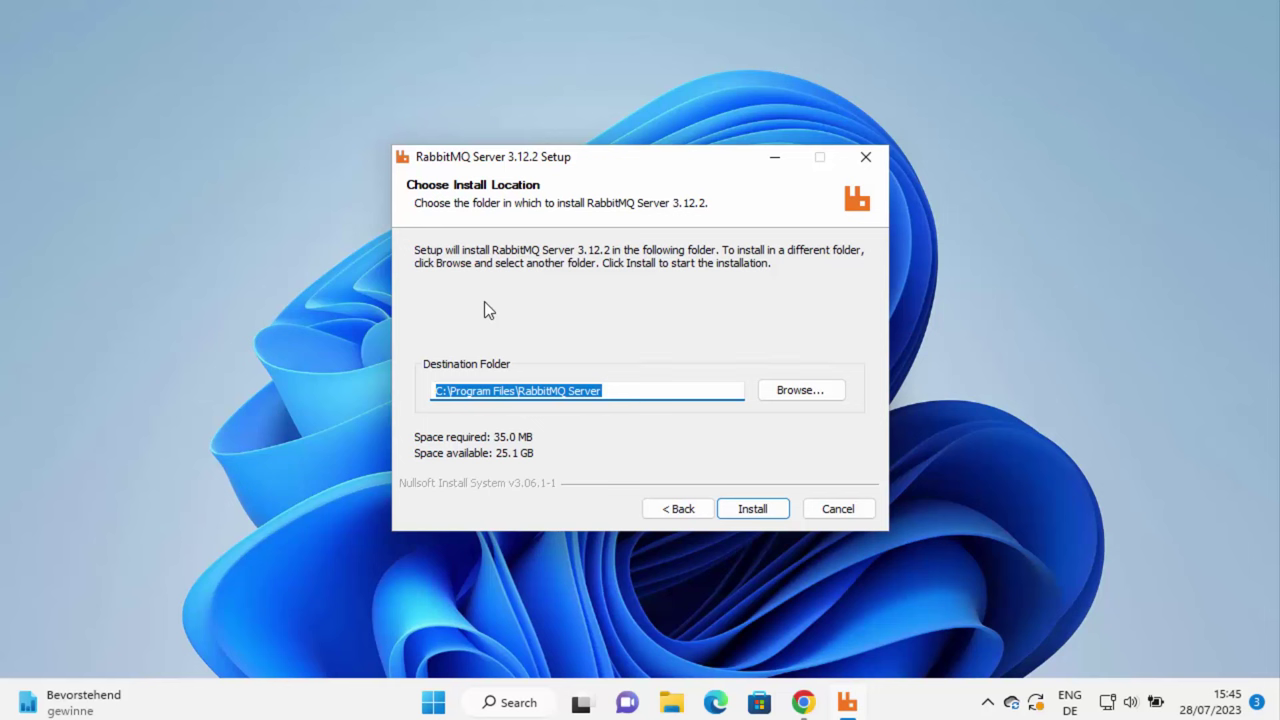
pyautogui.click(738, 510)
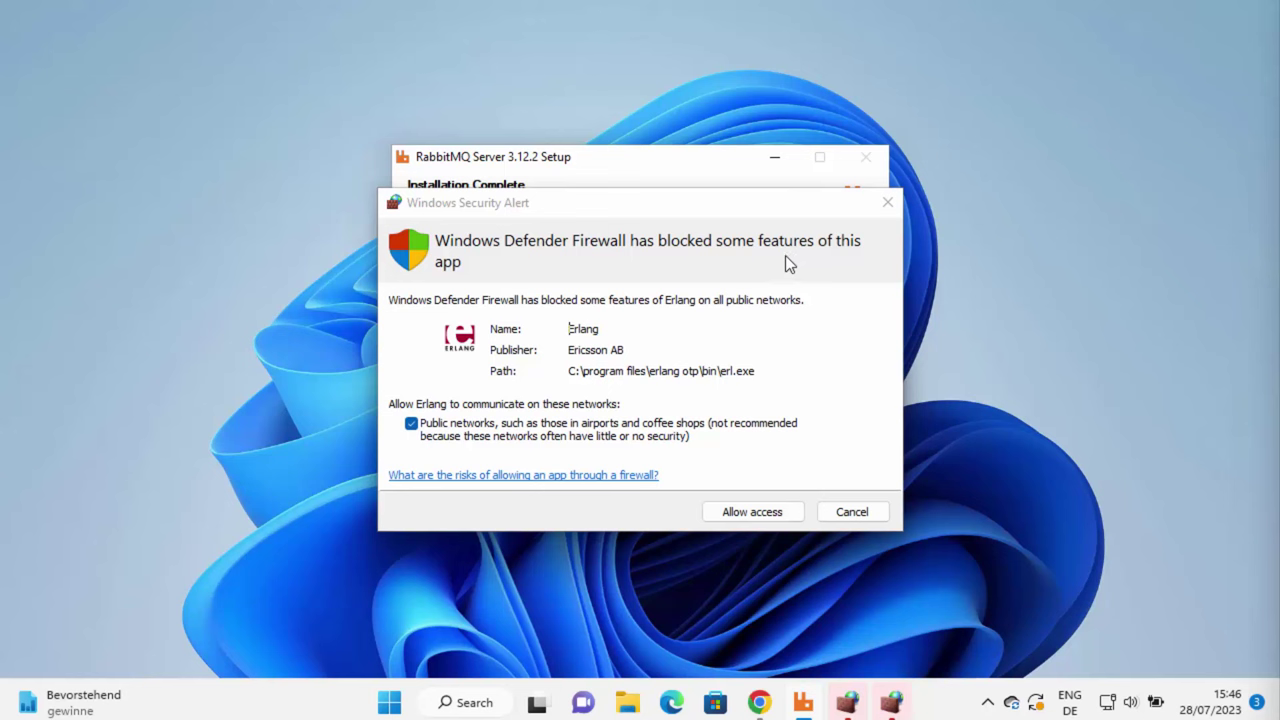
# Step: Allow Erlang through the firewall, then finish setup with Start RabbitMQ service checked
pyautogui.click(750, 515)
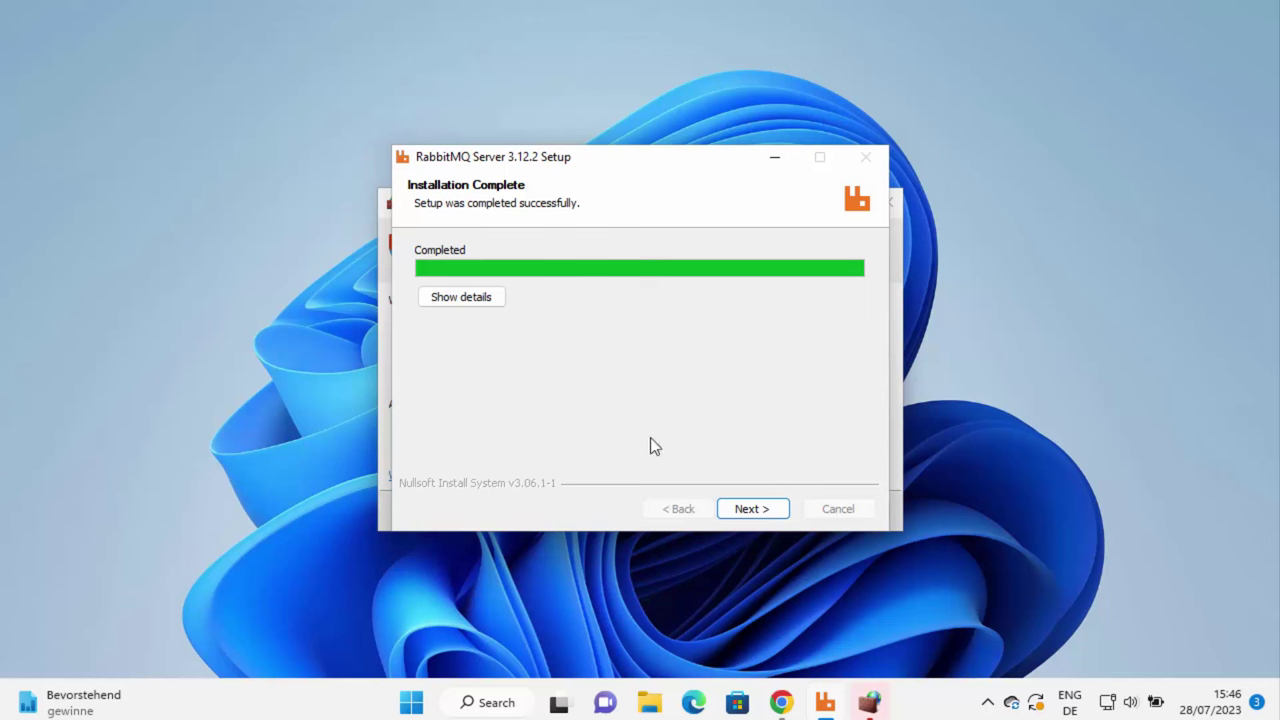
pyautogui.click(746, 507)
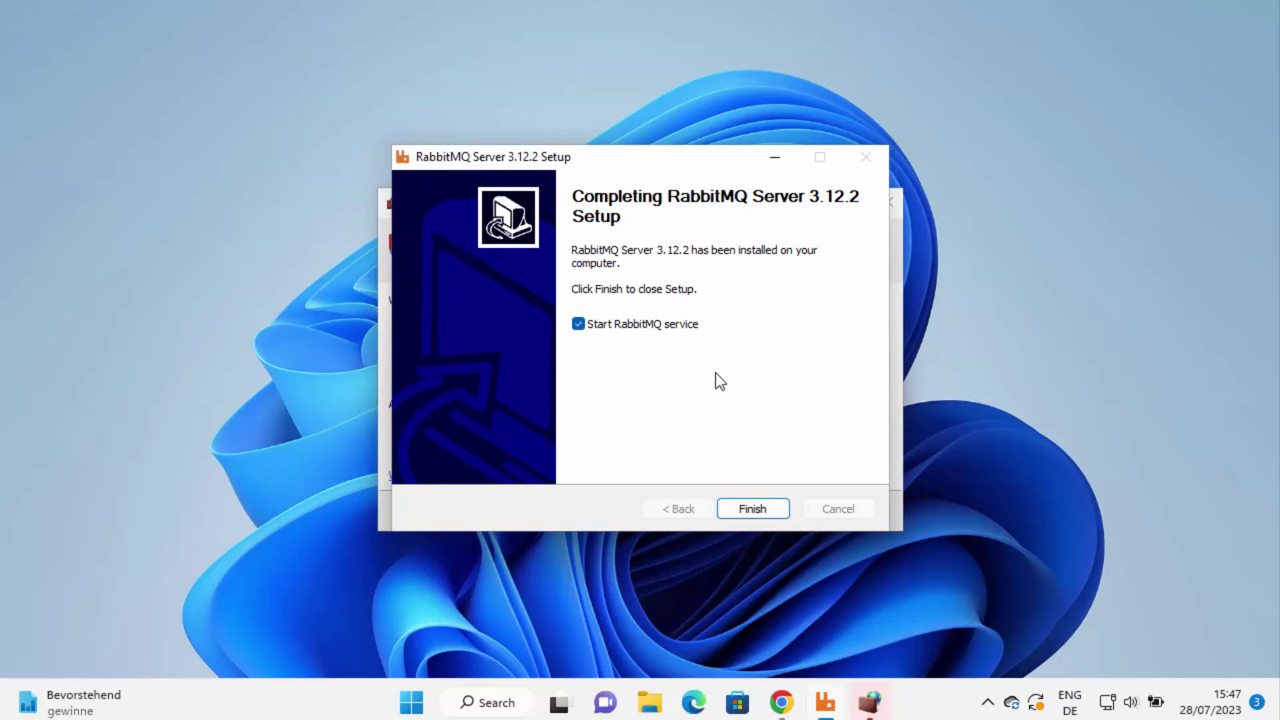
pyautogui.click(757, 518)
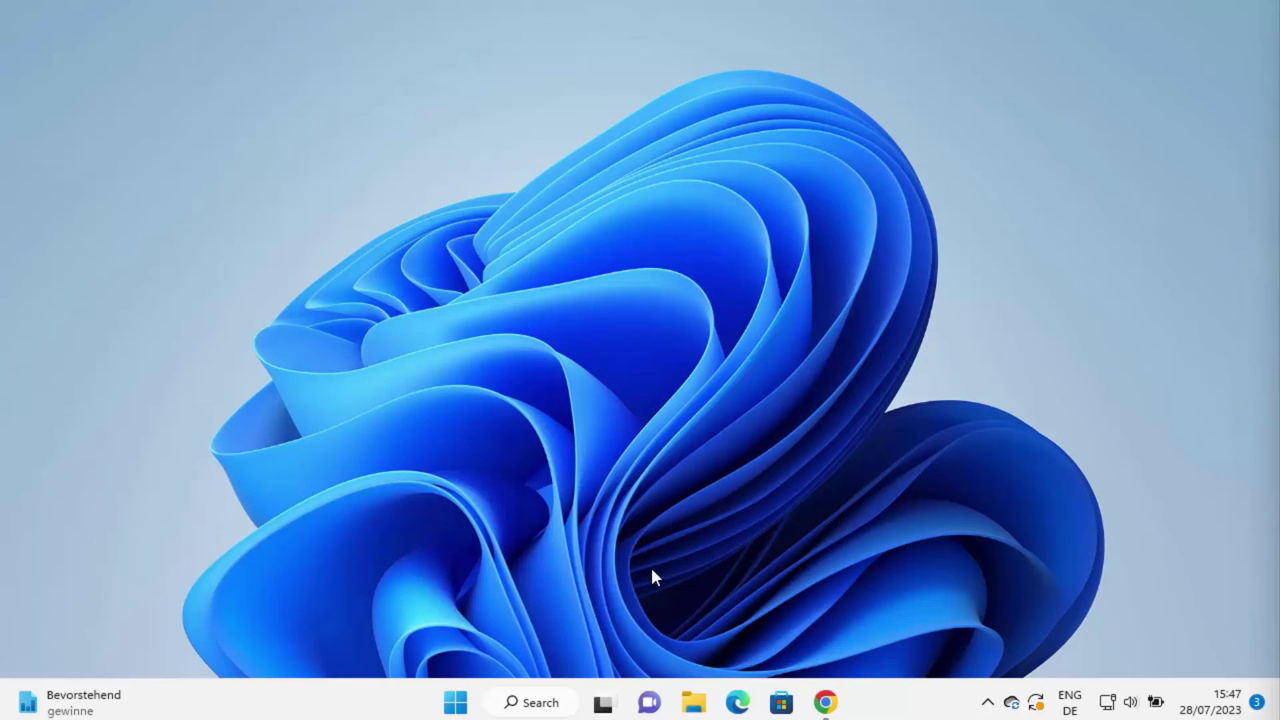
# Step: Expand the RabbitMQ Server folder in All apps to view its Command Prompt, directory and service shortcuts
pyautogui.click(453, 709)
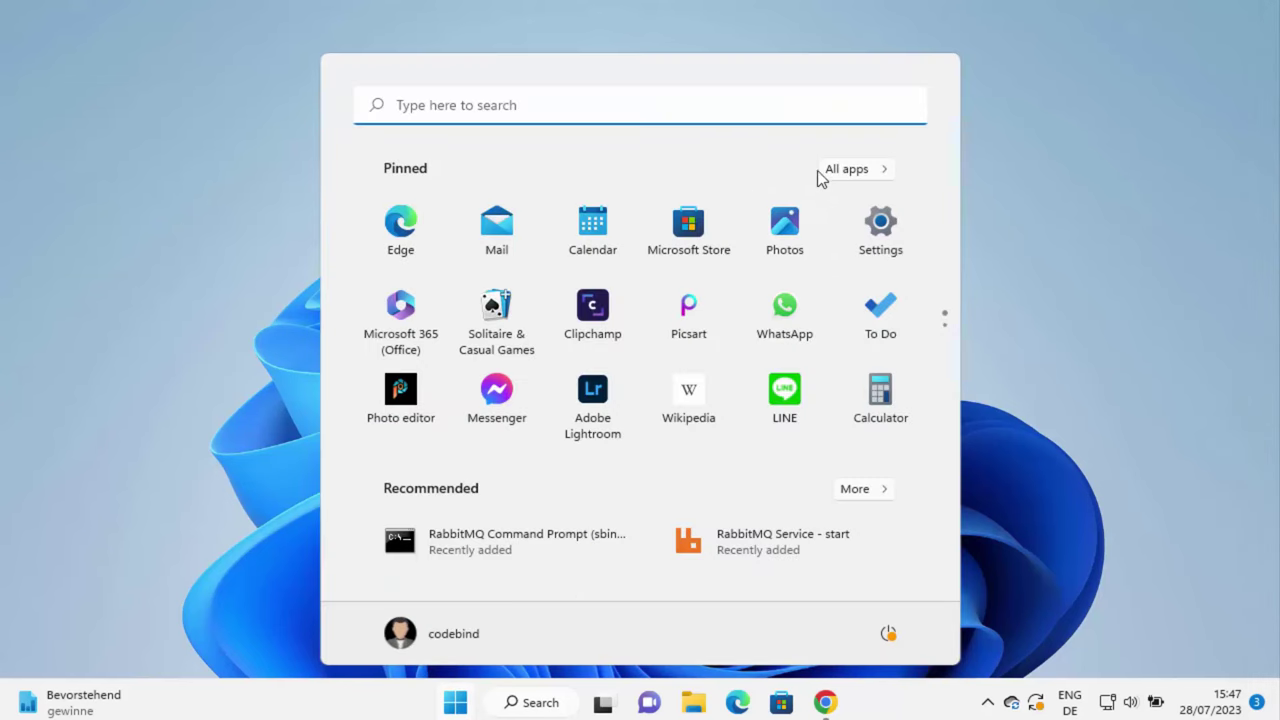
pyautogui.click(857, 172)
pyautogui.scroll(-5, 635, 305)
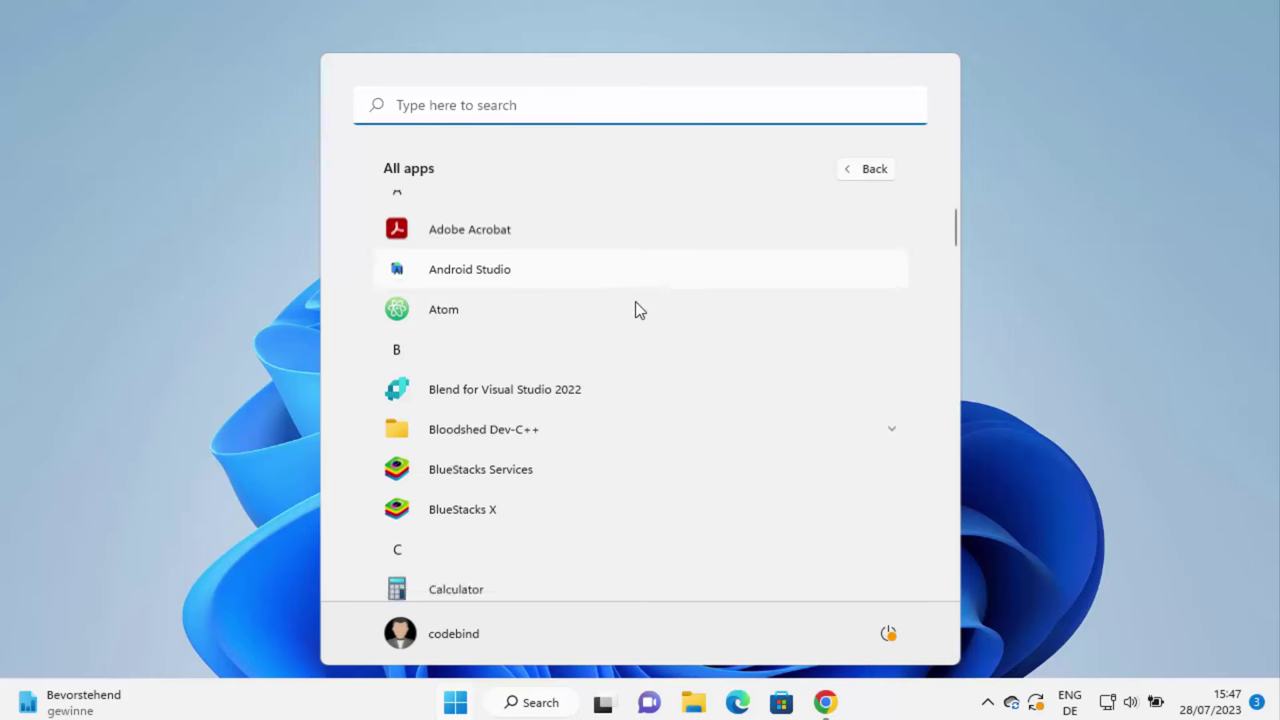
pyautogui.scroll(-10, 590, 353)
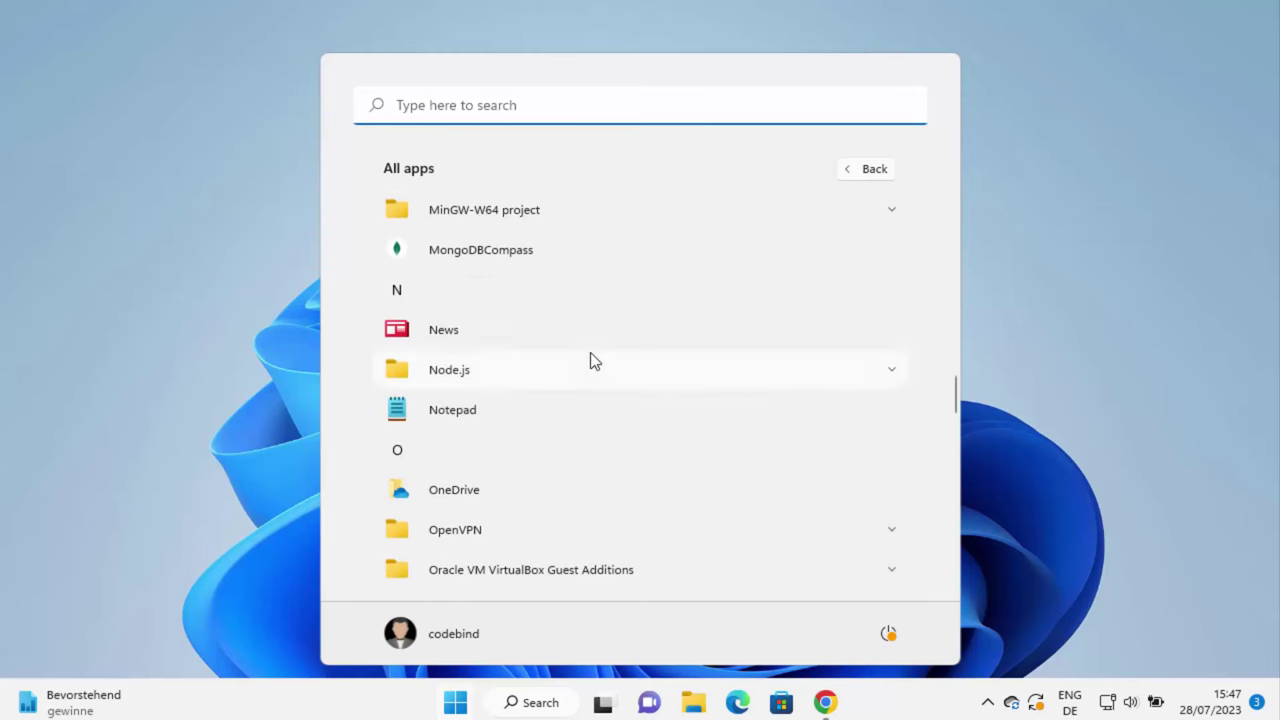
pyautogui.scroll(-5, 590, 352)
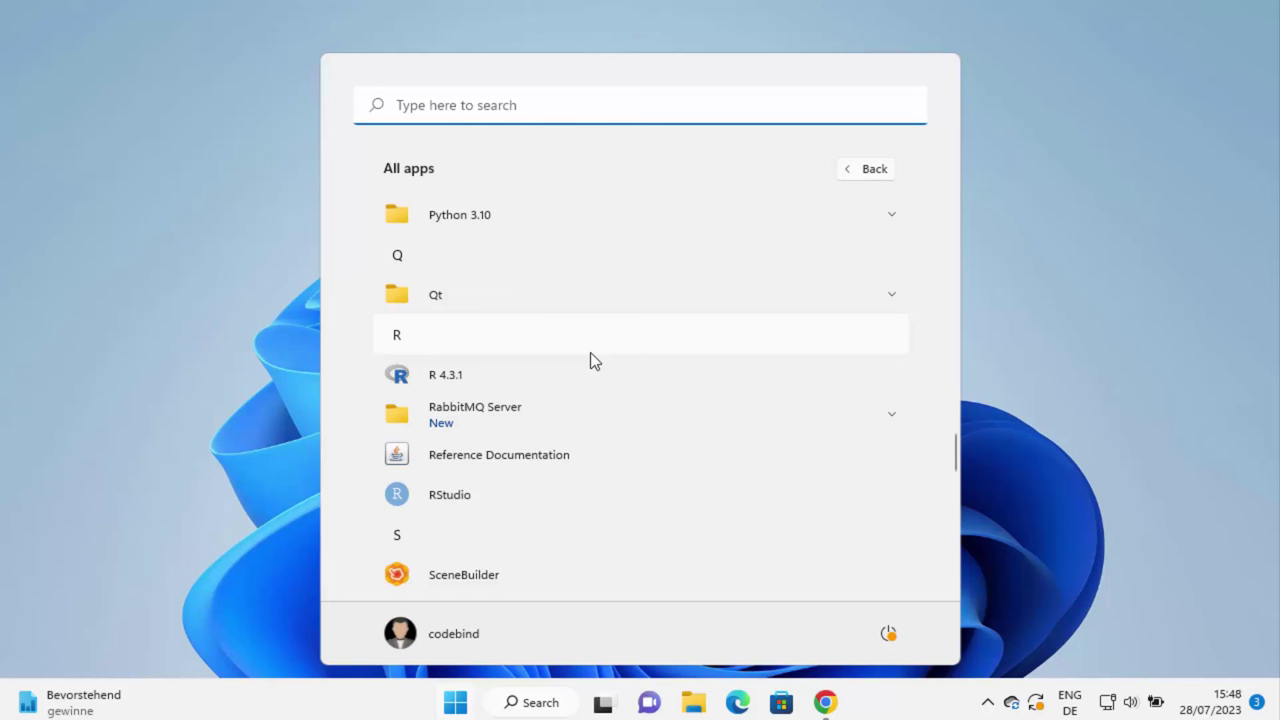
pyautogui.click(507, 415)
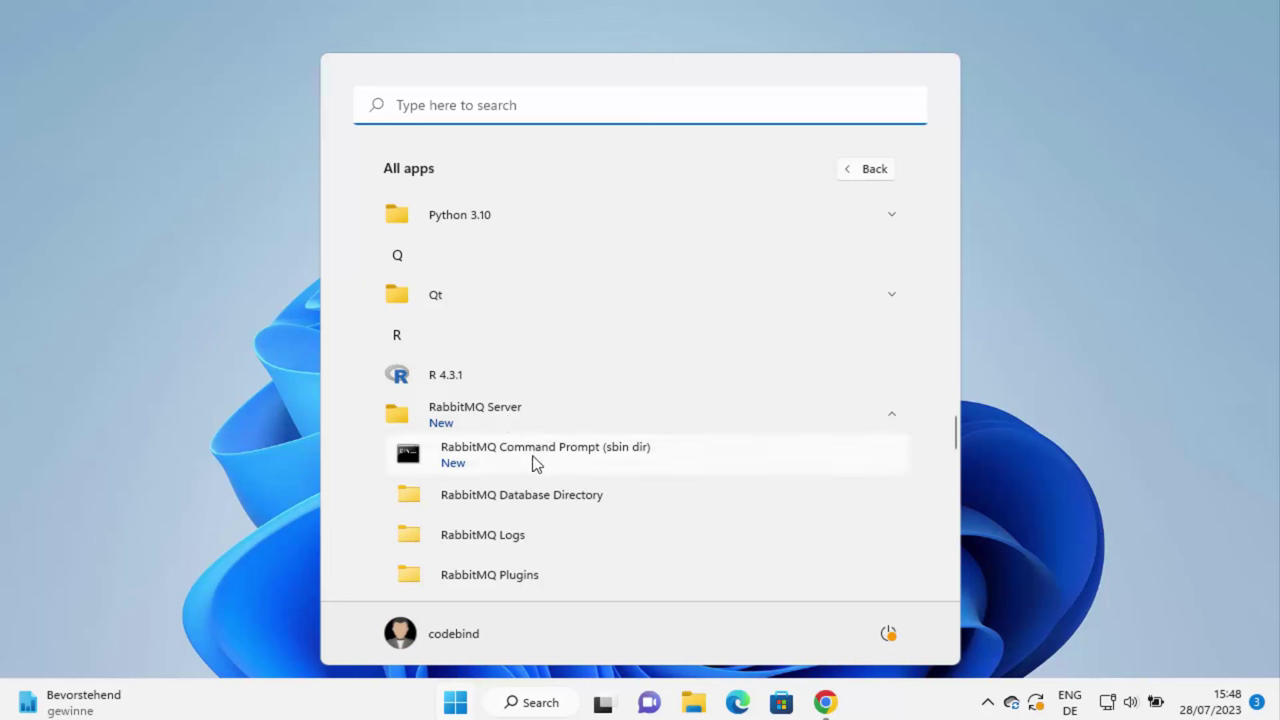
pyautogui.scroll(-1, 538, 455)
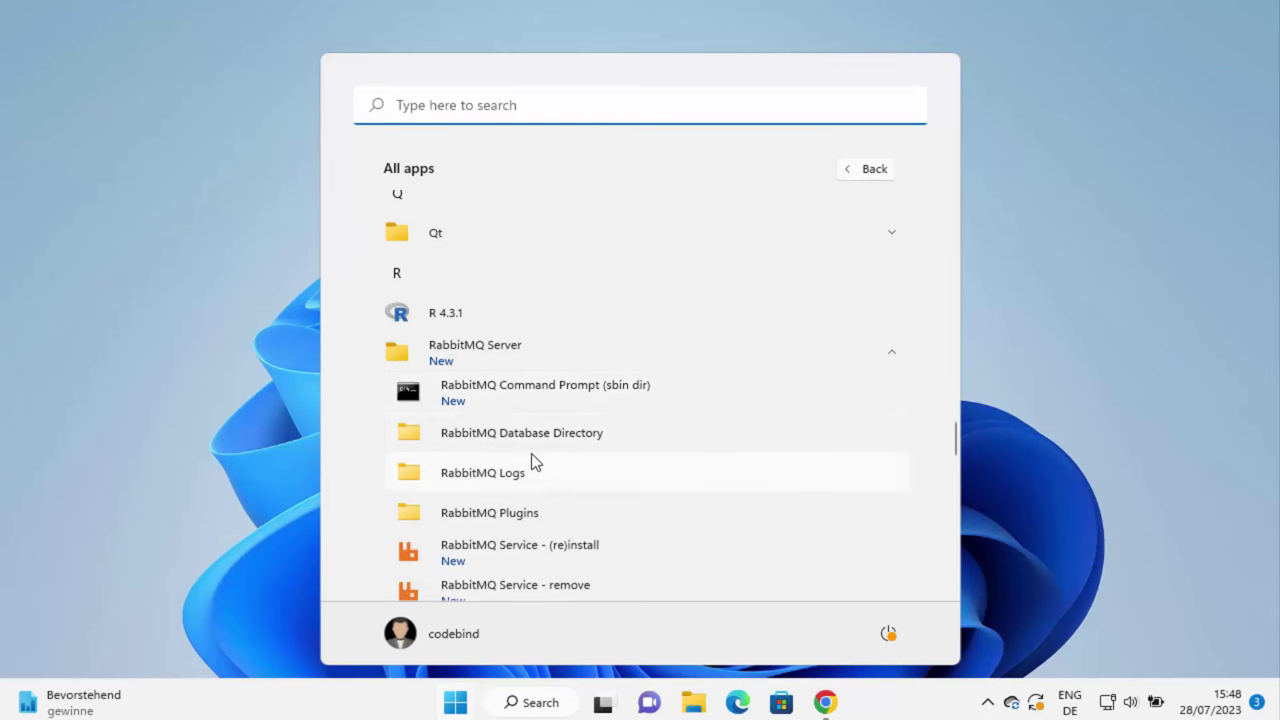
pyautogui.scroll(-1, 525, 455)
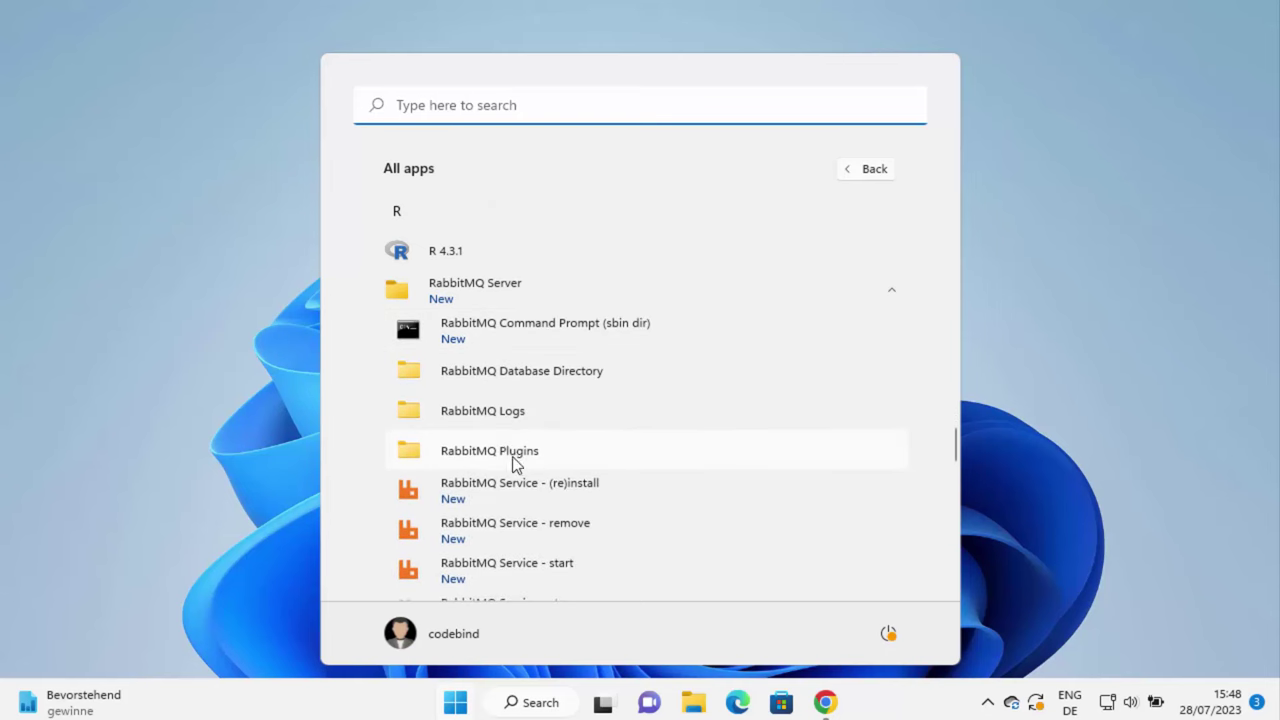
pyautogui.scroll(-1, 515, 460)
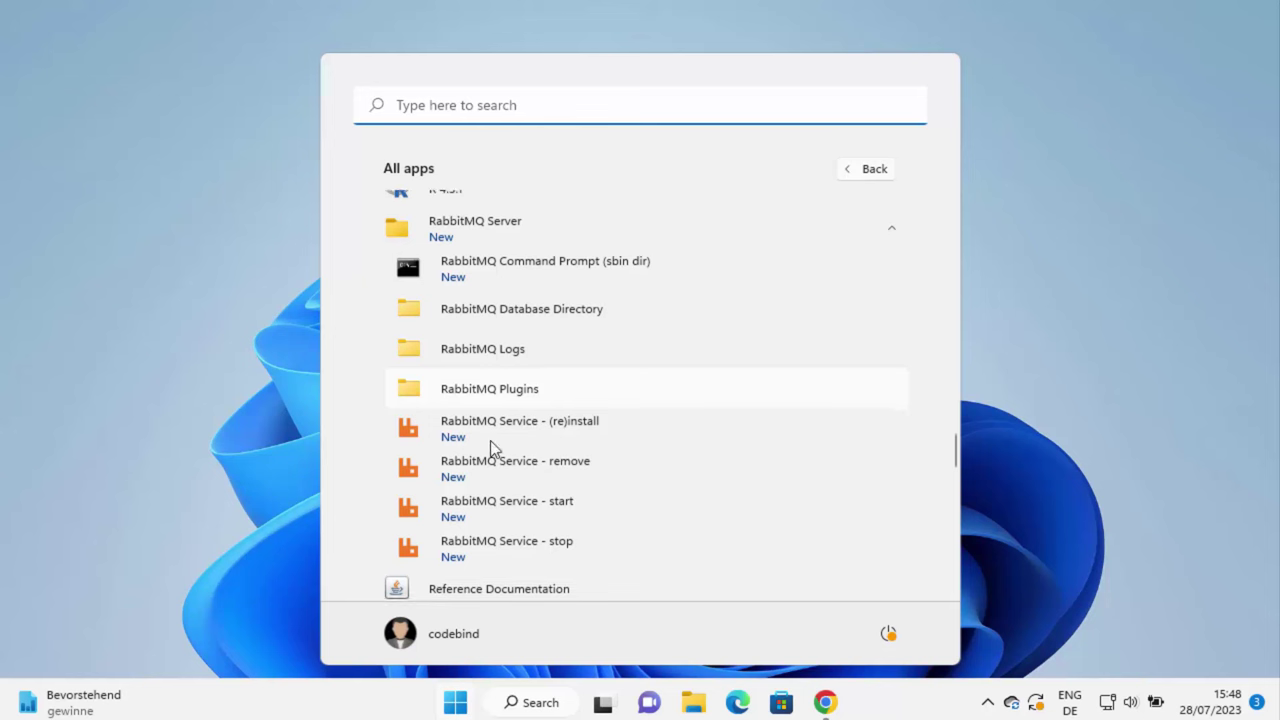
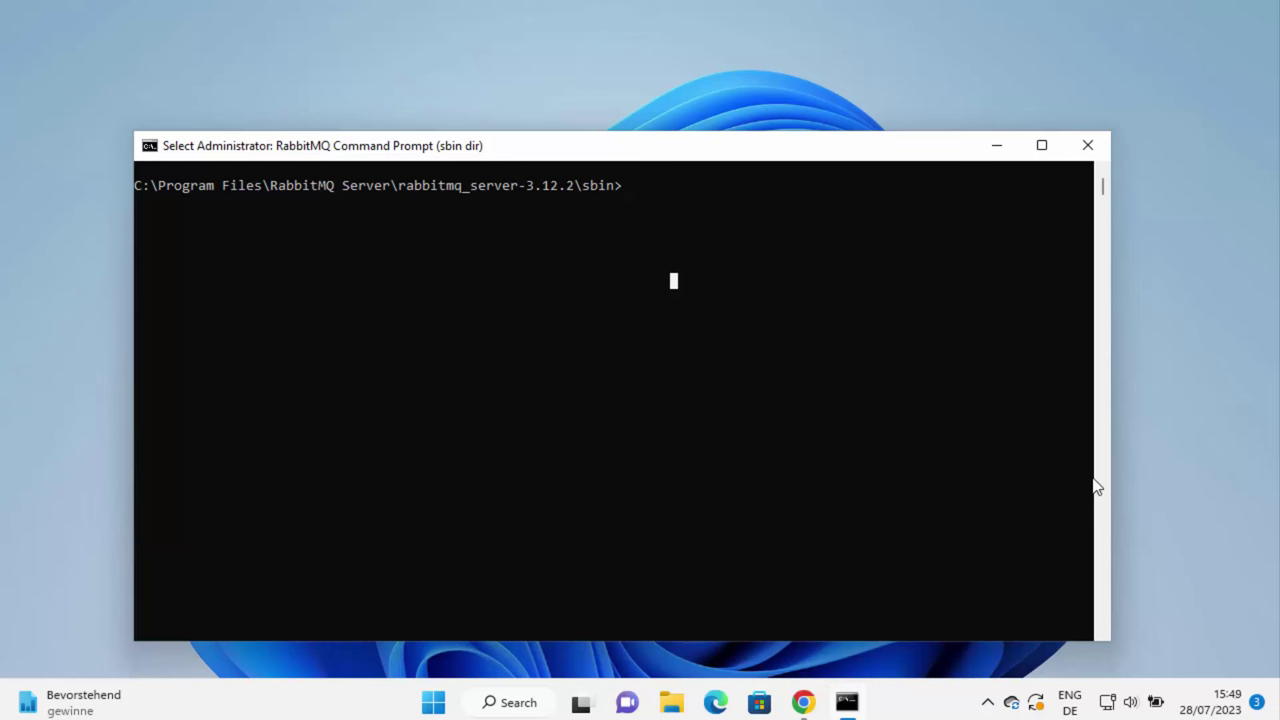
# Step: Set the console font to size 28 Consolas through the window's Properties Font settings
pyautogui.click(1093, 477)
pyautogui.click(149, 145)
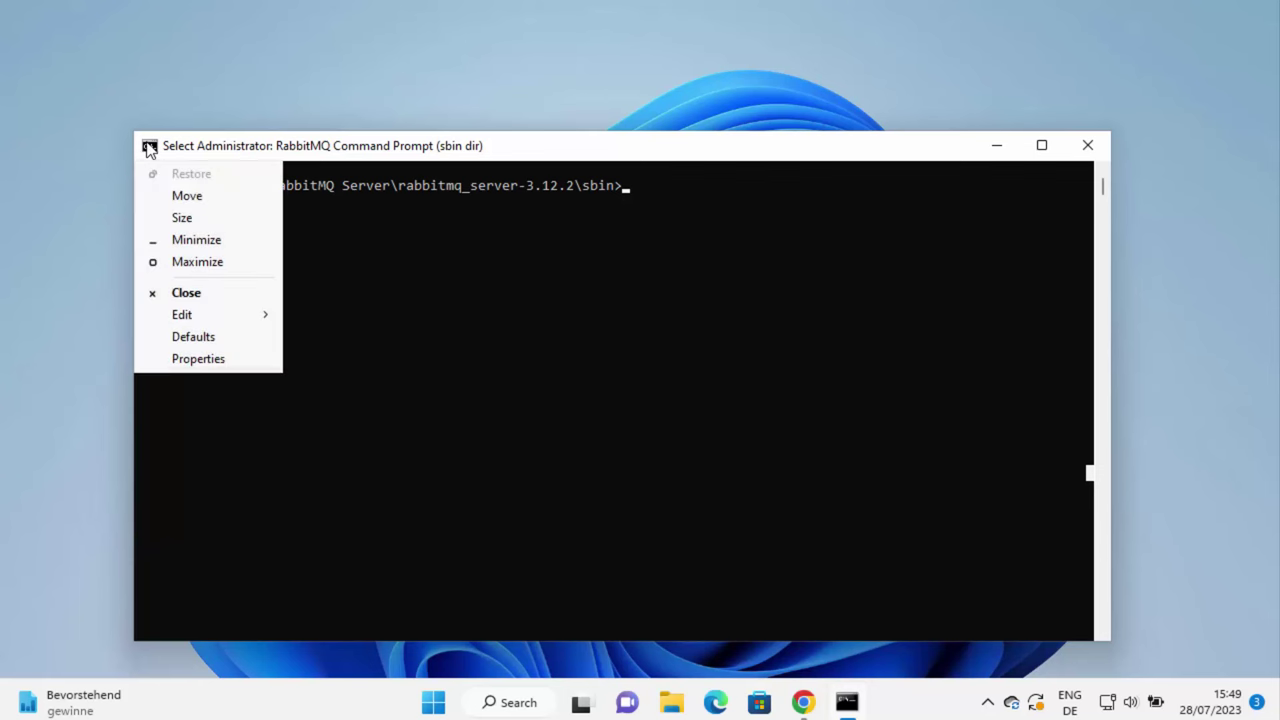
pyautogui.click(214, 362)
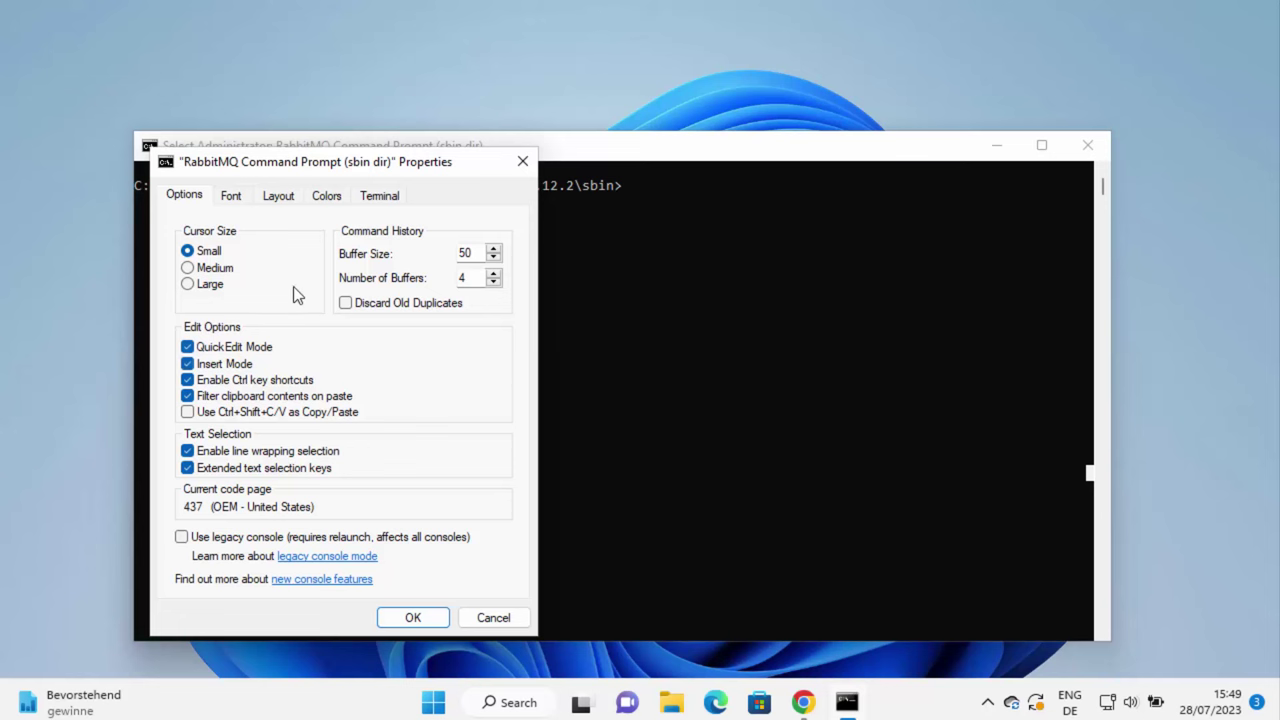
pyautogui.click(236, 203)
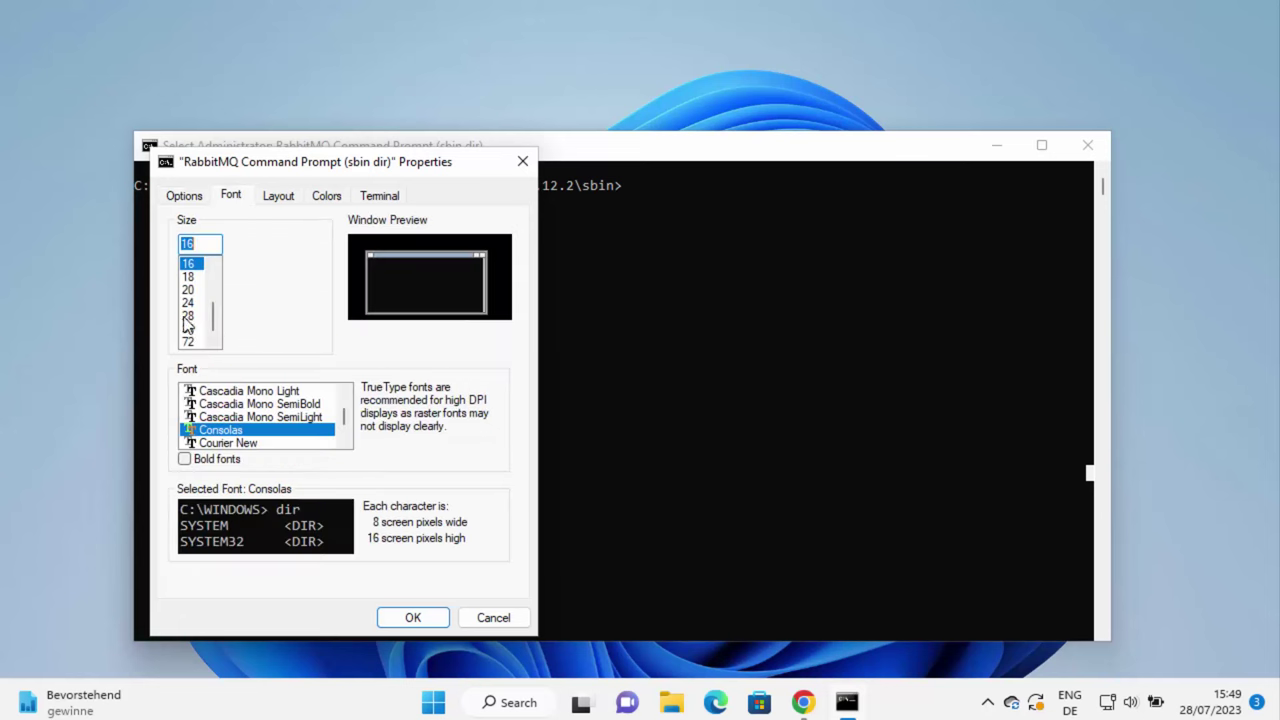
pyautogui.click(187, 316)
pyautogui.click(397, 616)
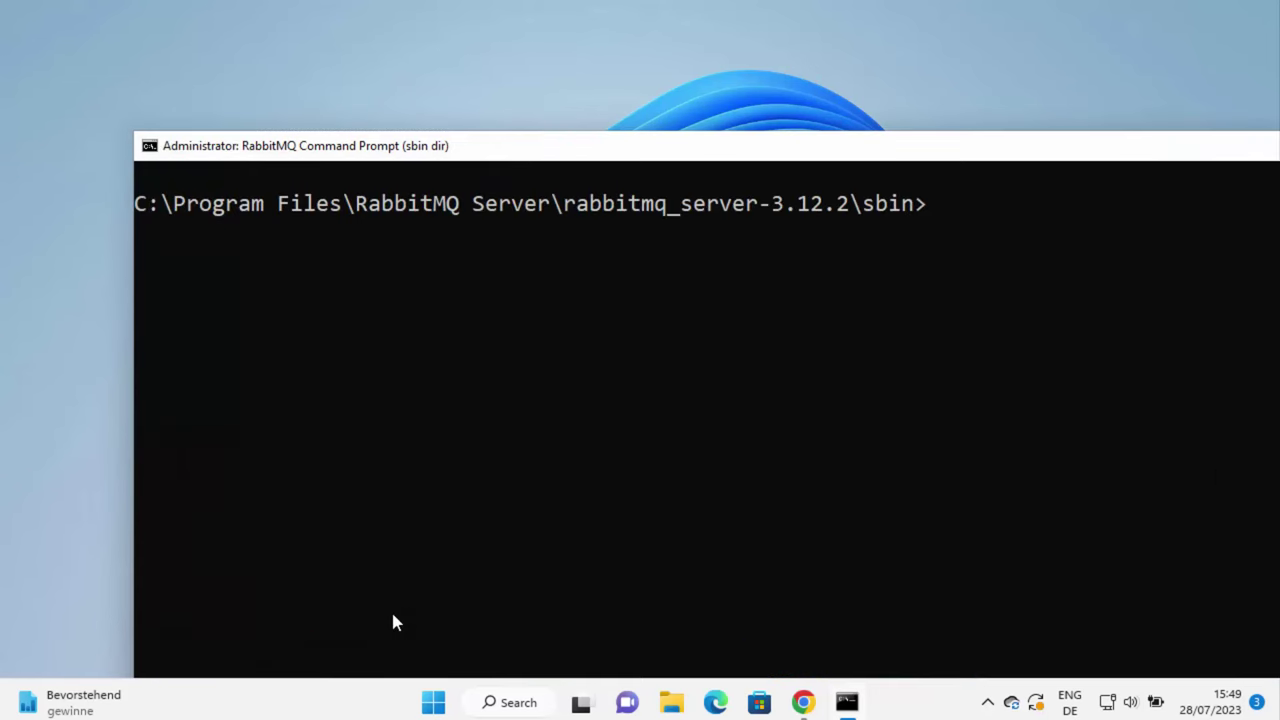
# Step: Maximize the console and run rabbitmq-plugins.bat list
pyautogui.doubleClick(746, 149)
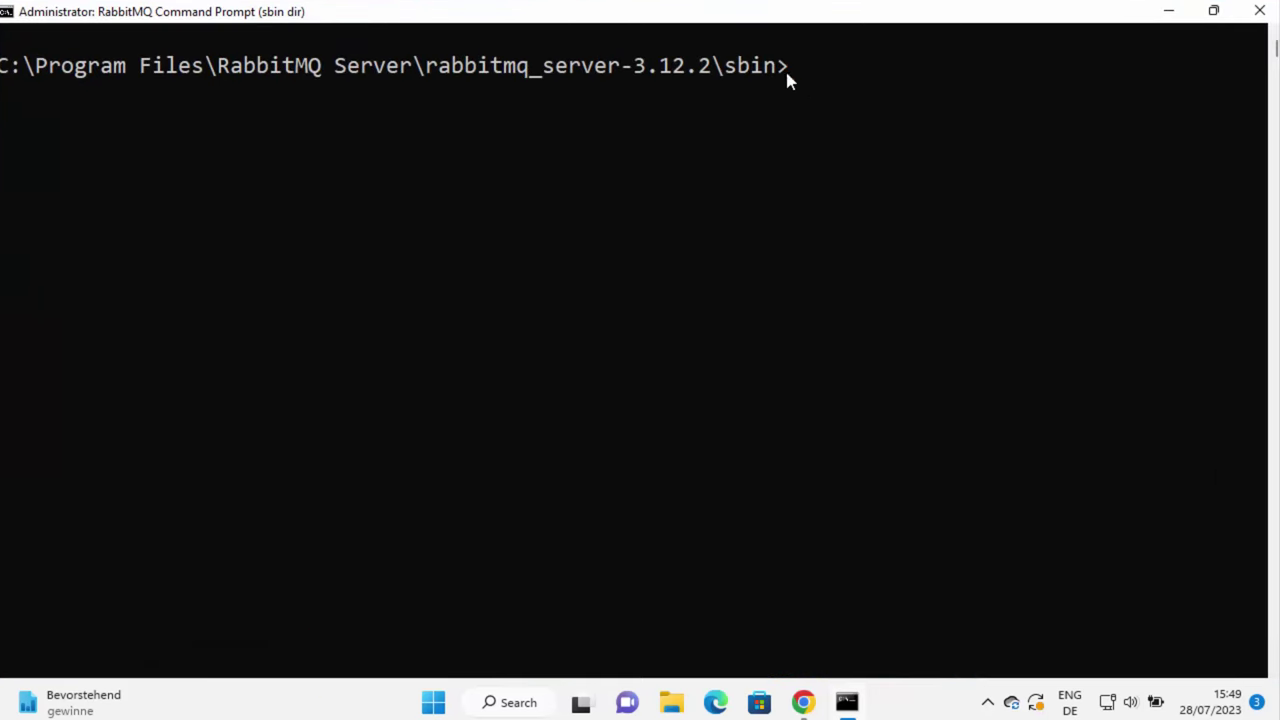
pyautogui.click(828, 113)
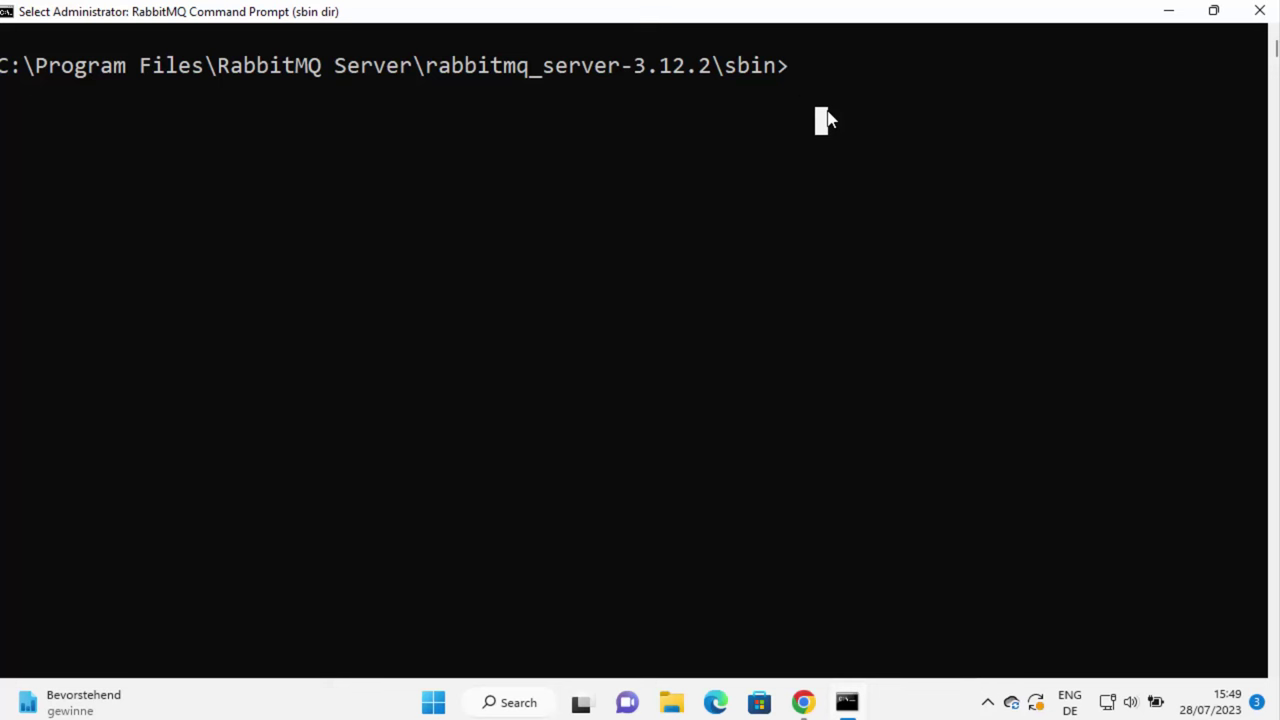
pyautogui.rightClick(828, 113)
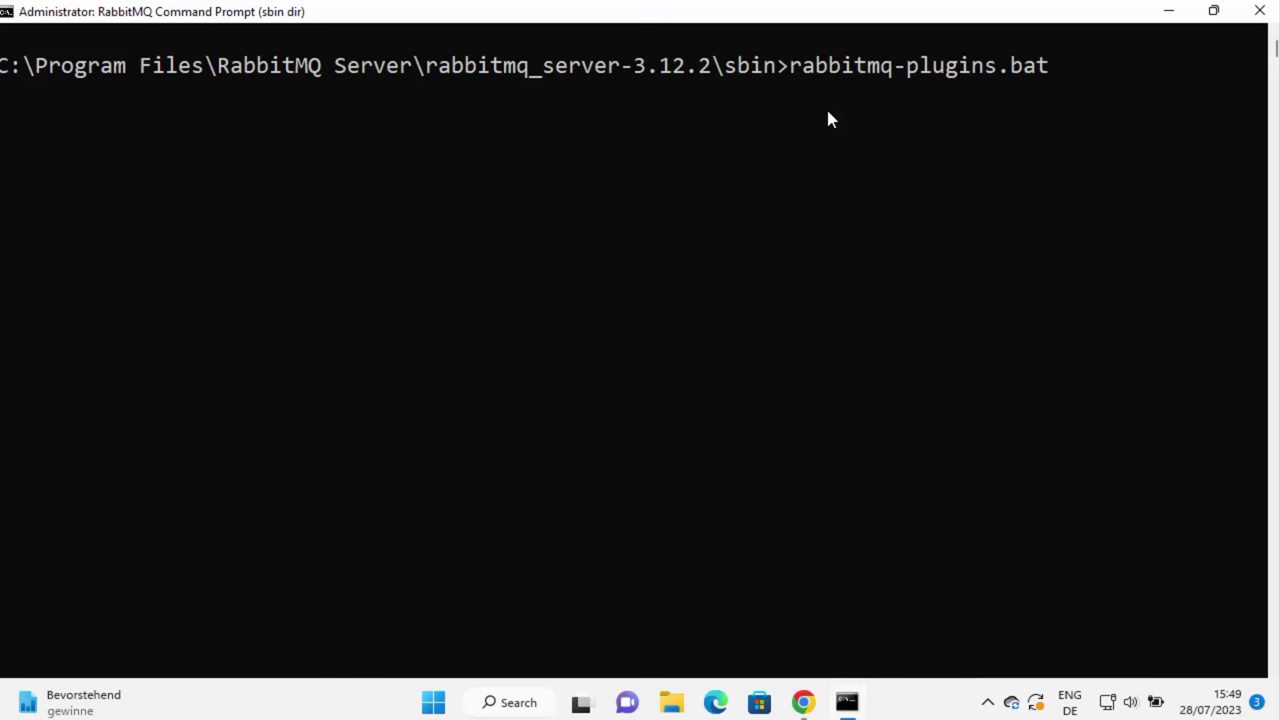
pyautogui.write('enable')
pyautogui.press('BackSpace')
pyautogui.press('BackSpace')
pyautogui.press('BackSpace')
pyautogui.press('BackSpace')
pyautogui.press('BackSpace')
pyautogui.press('BackSpace')
pyautogui.press('BackSpace')
pyautogui.write('list')
pyautogui.press('Return')
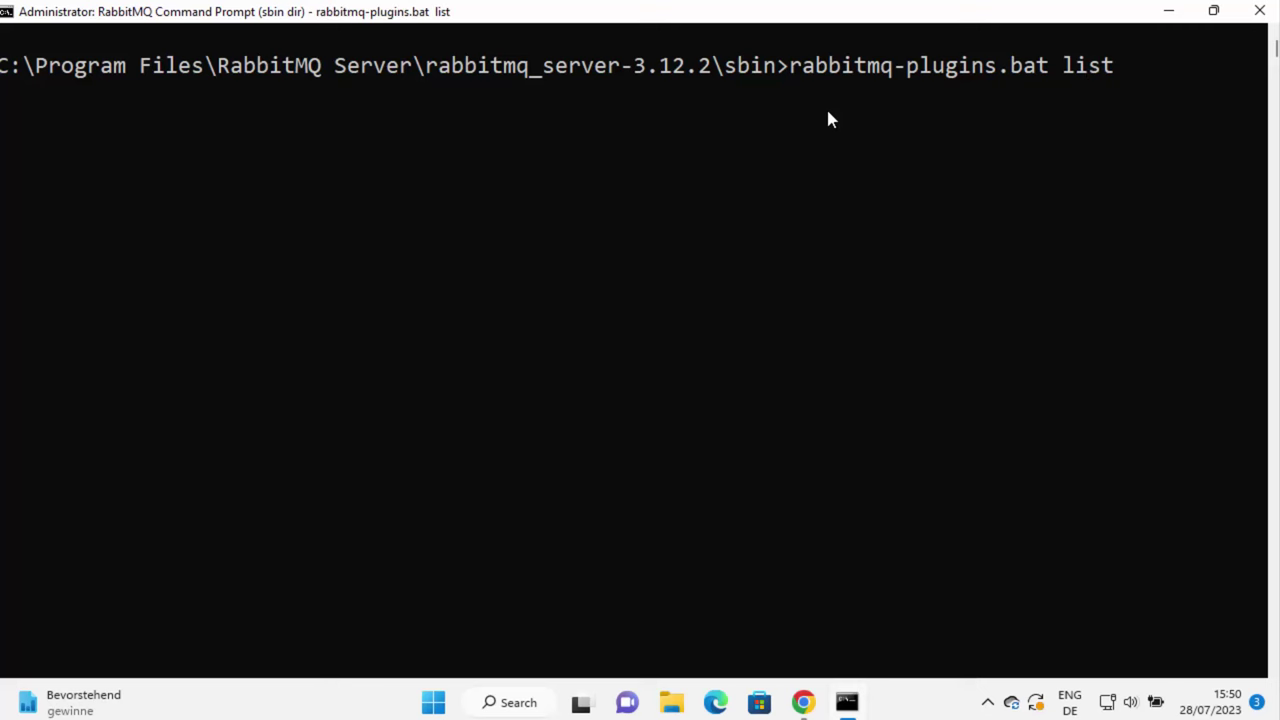
# Step: Find rabbitmq_management in the 3.12.2 plugin list and copy its name
pyautogui.click(705, 190)
pyautogui.scroll(1, 706, 196)
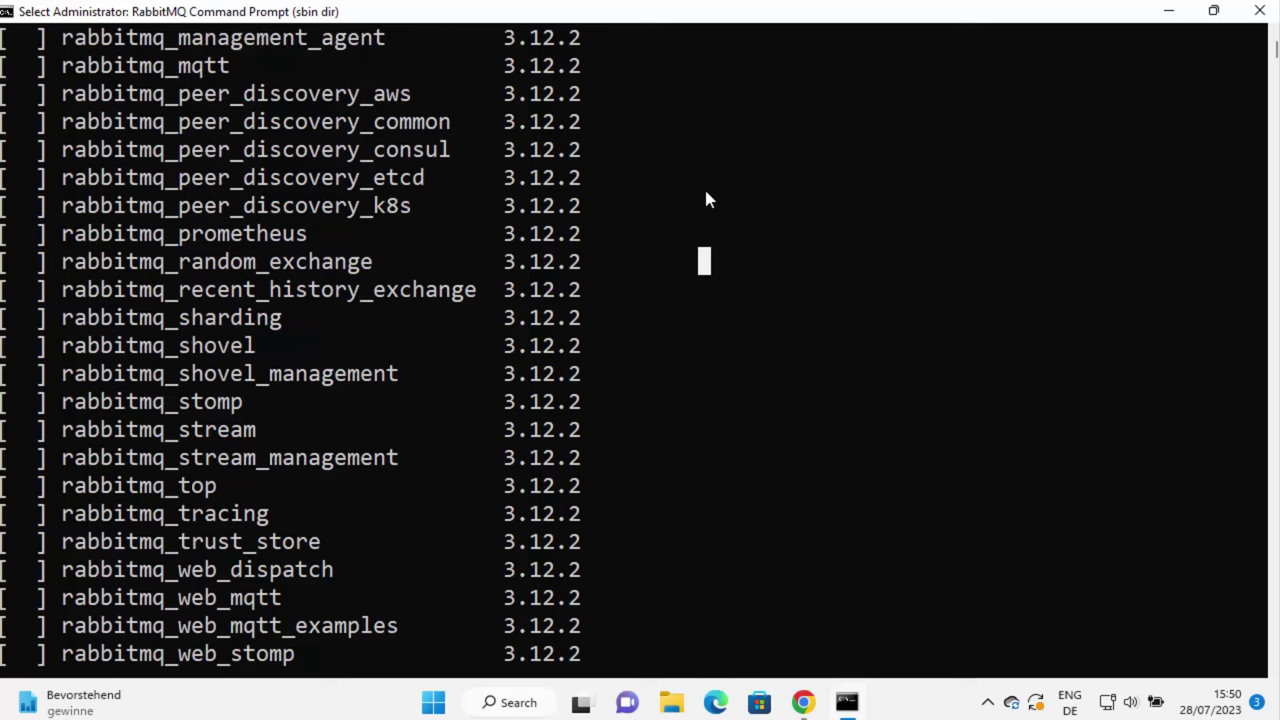
pyautogui.scroll(6, 705, 193)
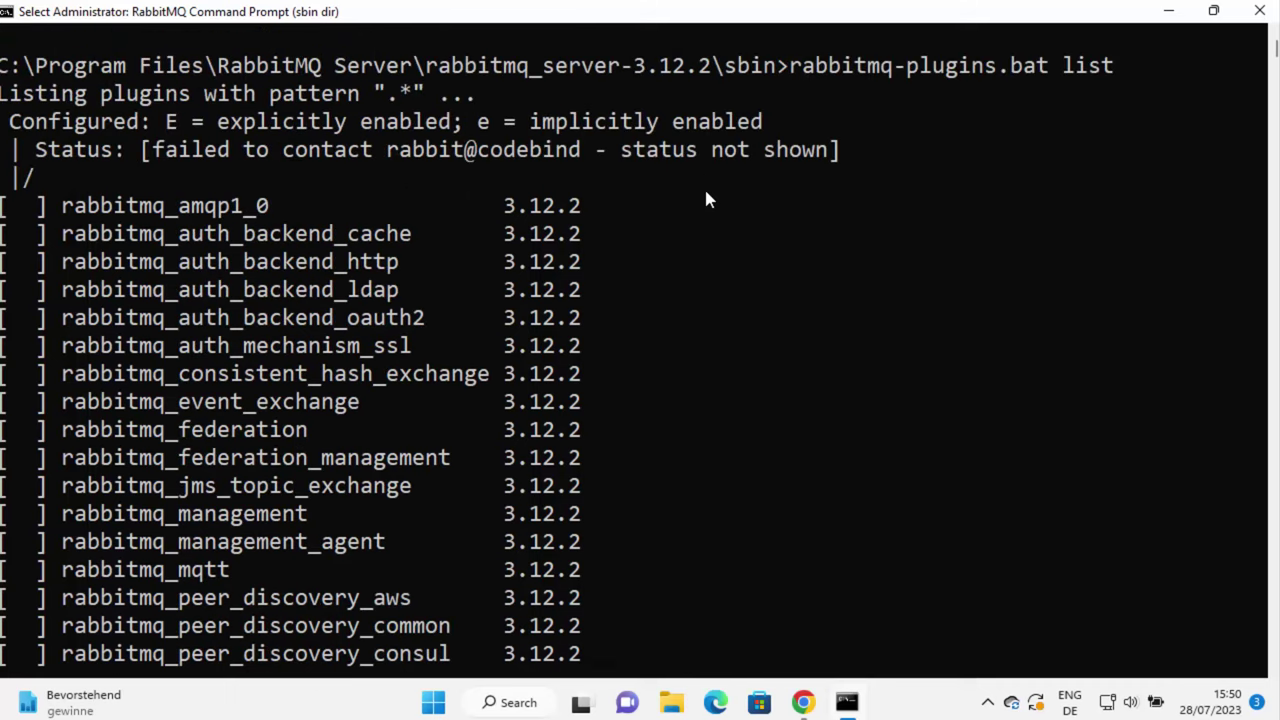
pyautogui.scroll(-1, 705, 199)
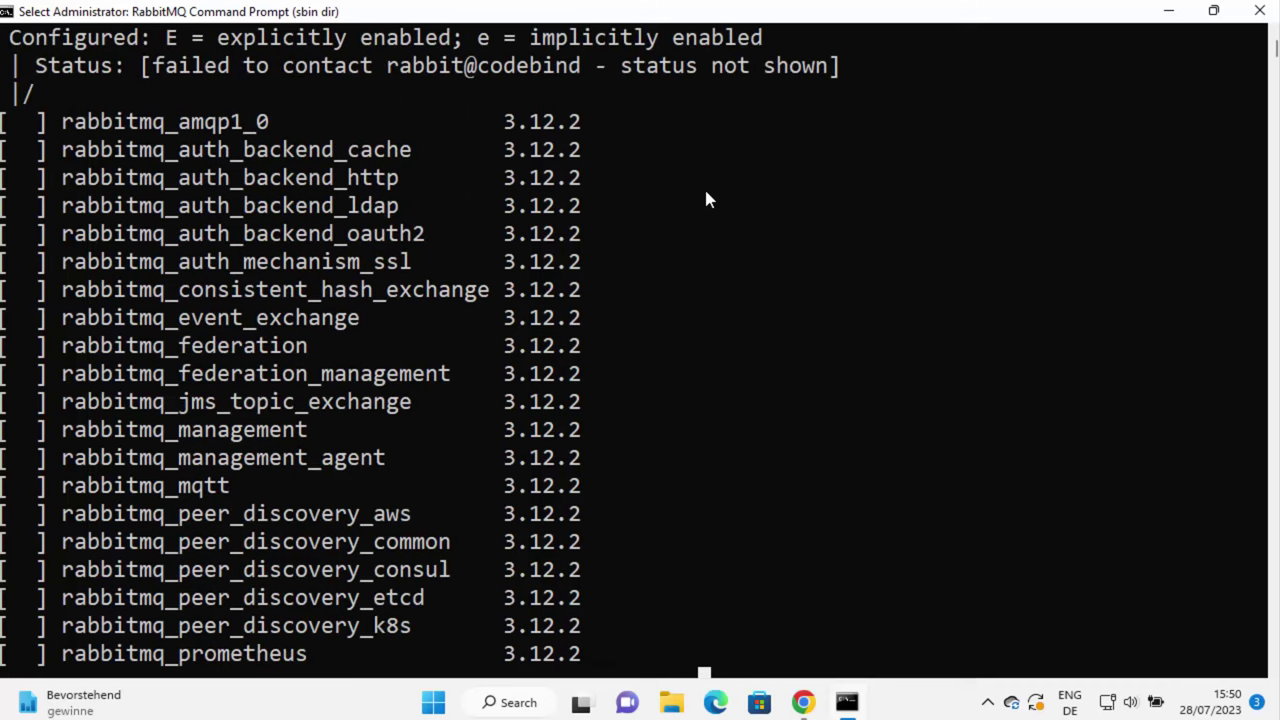
pyautogui.scroll(-2, 705, 199)
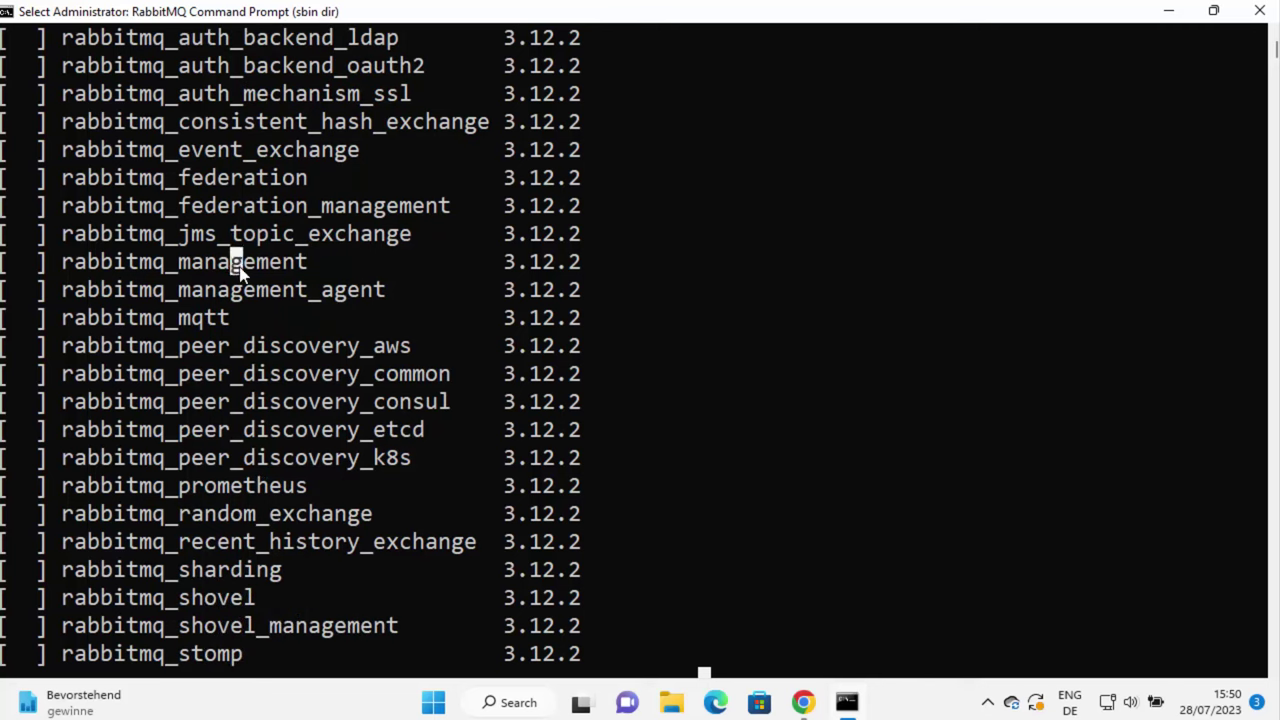
pyautogui.doubleClick(239, 266)
pyautogui.click(236, 264)
pyautogui.moveTo(63, 262); pyautogui.dragTo(303, 262)
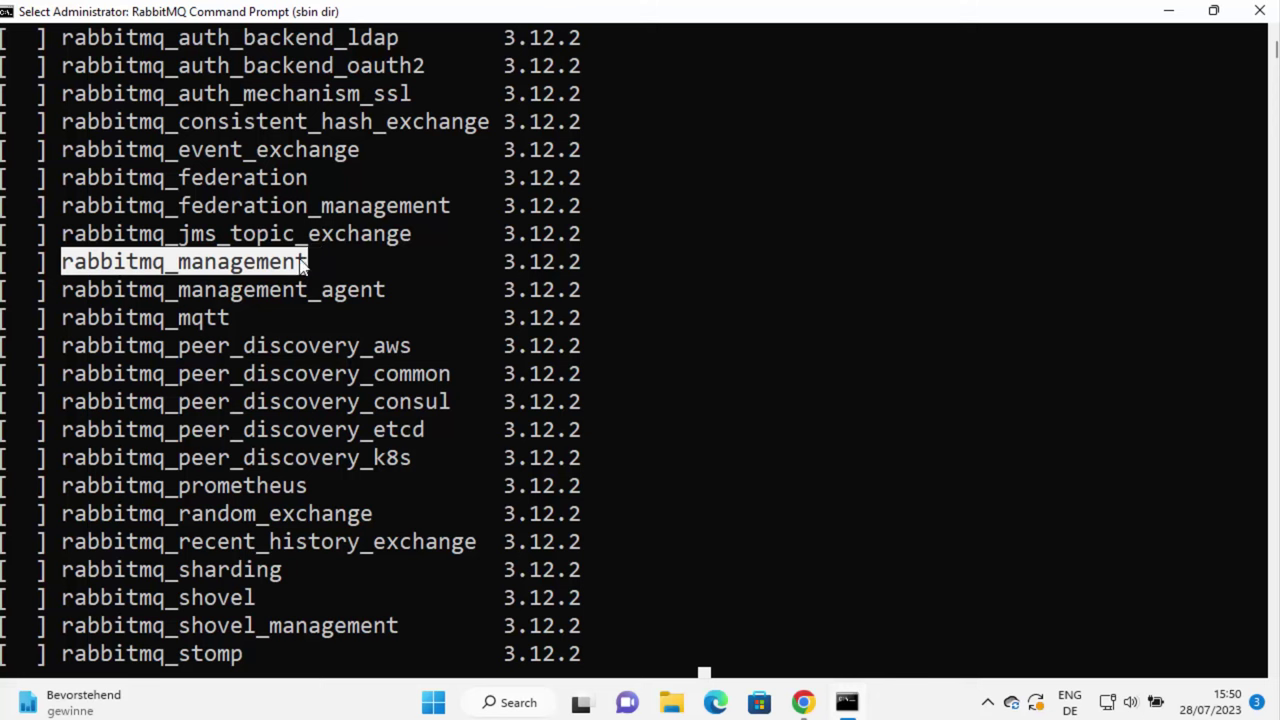
pyautogui.hotkey('ctrl', 'c')
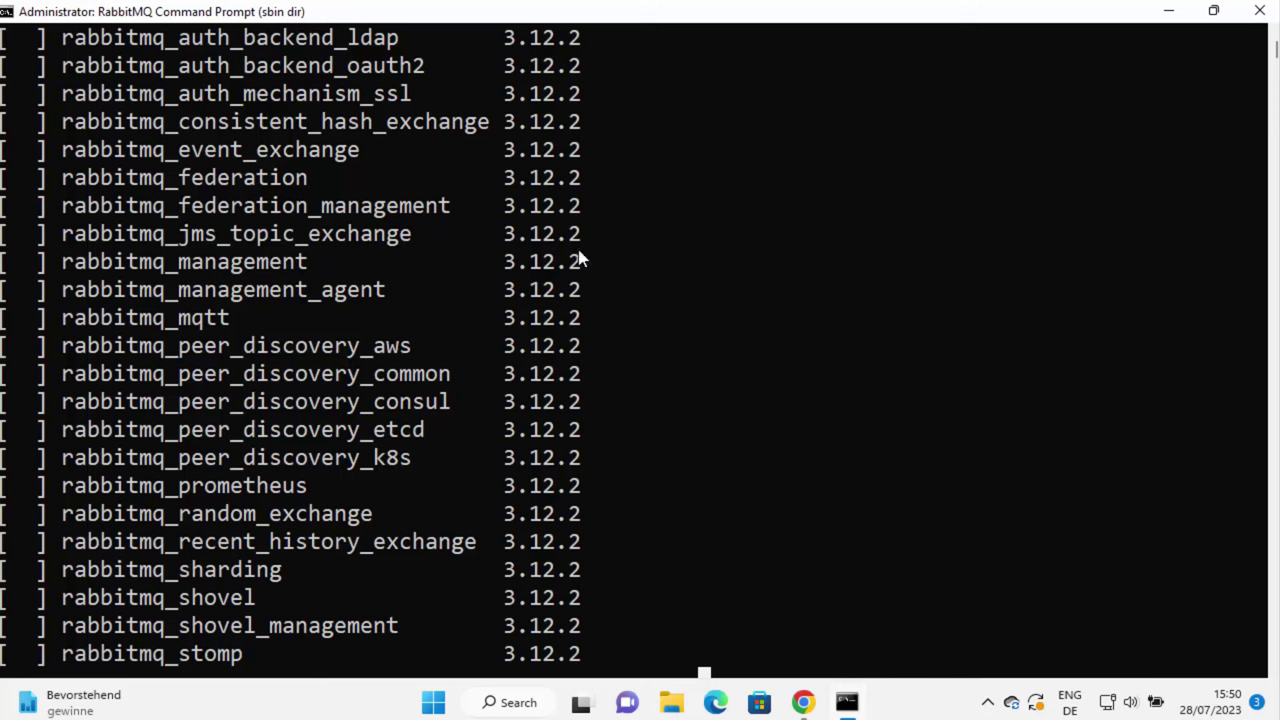
pyautogui.scroll(-6, 717, 251)
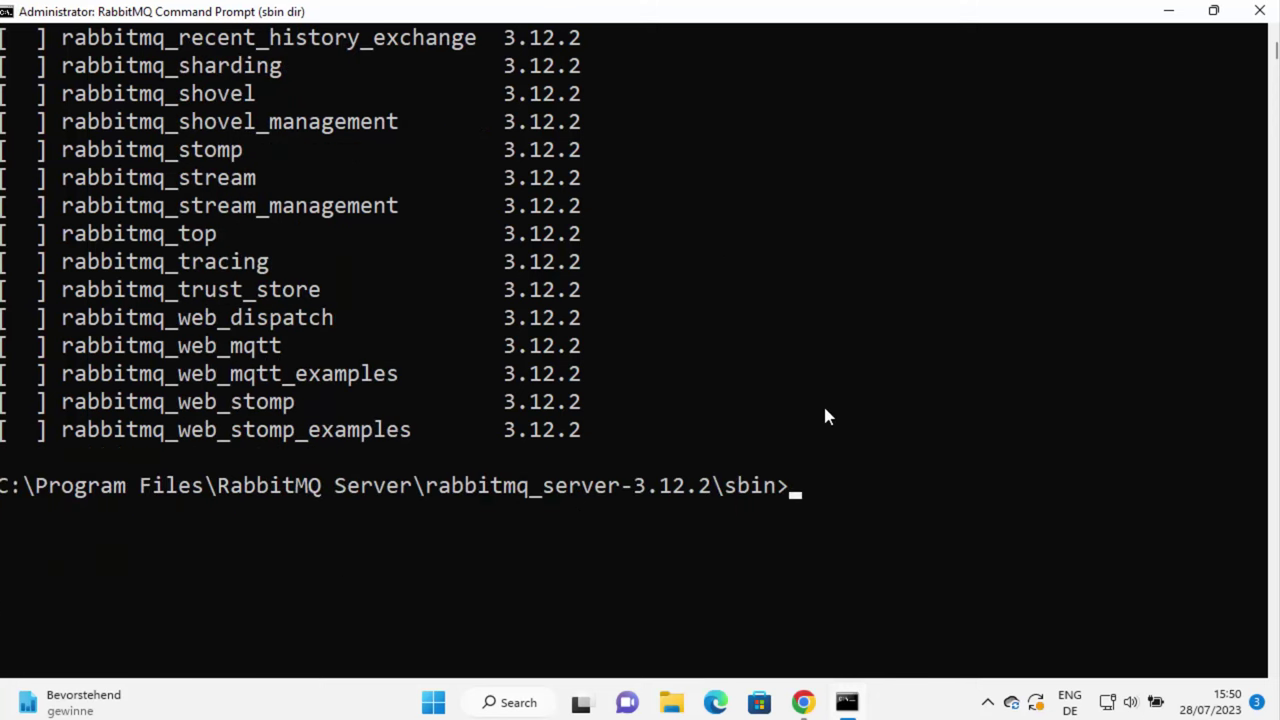
# Step: Run rabbitmq-plugins.bat enable rabbitmq_management, which also enables the agent and web_dispatch plugins
pyautogui.write('rabbitmq')
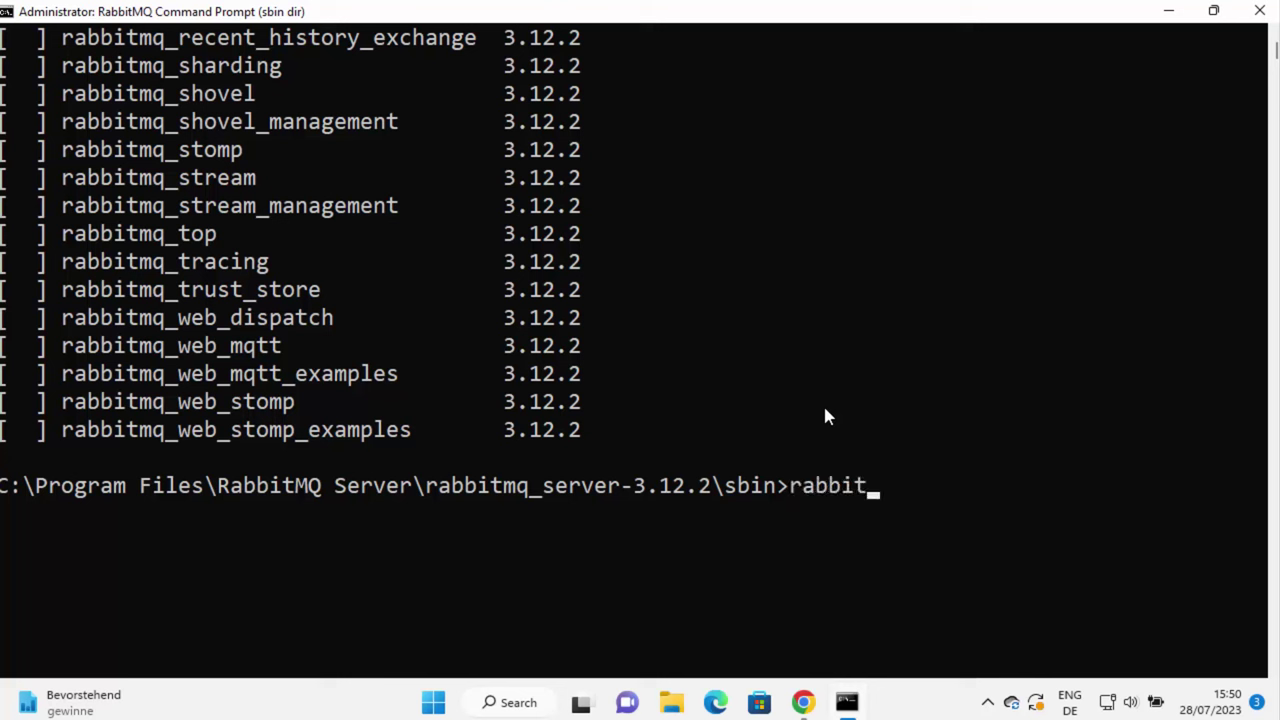
pyautogui.write('-p')
pyautogui.press('Tab')
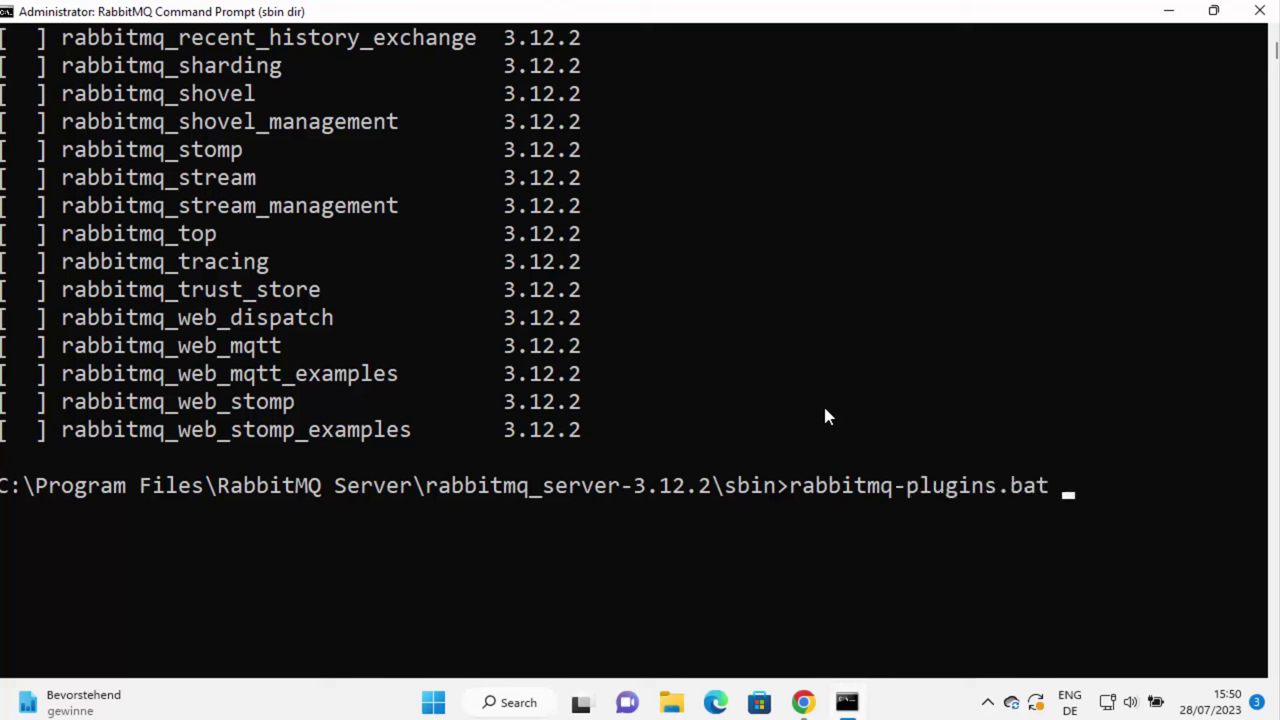
pyautogui.write('enable ')
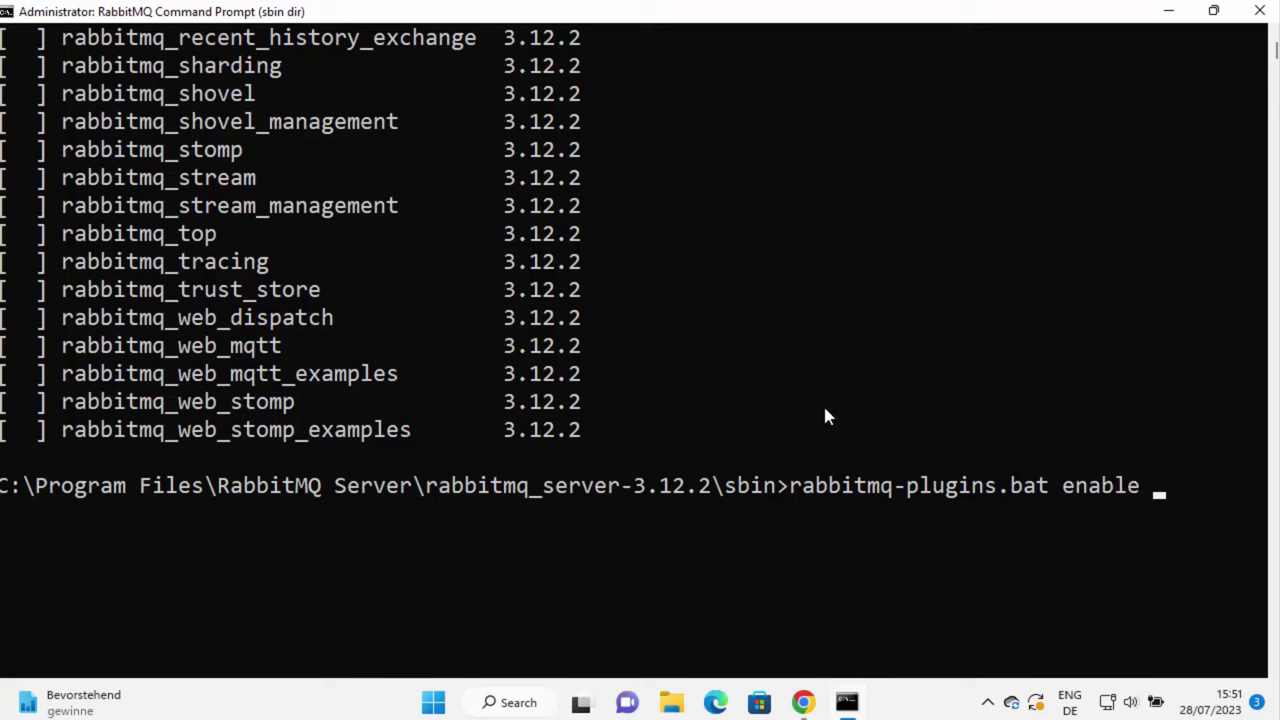
pyautogui.write('rabbitmq_')
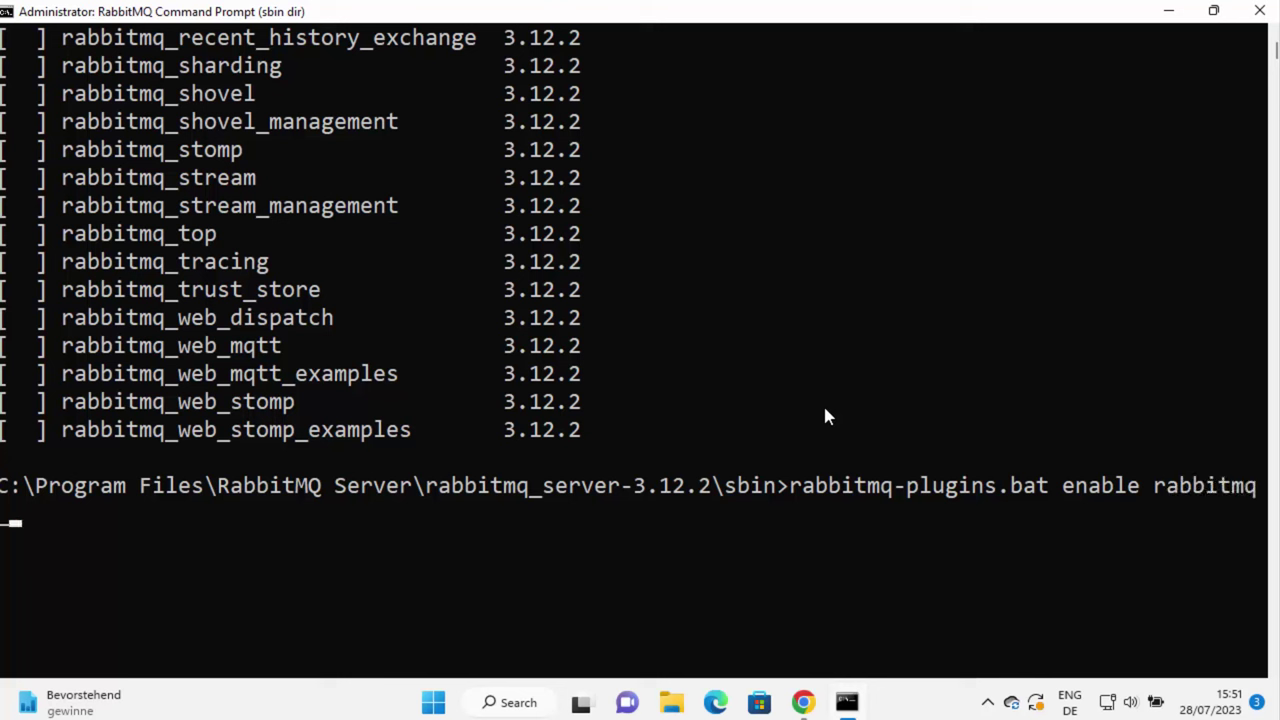
pyautogui.write('manage')
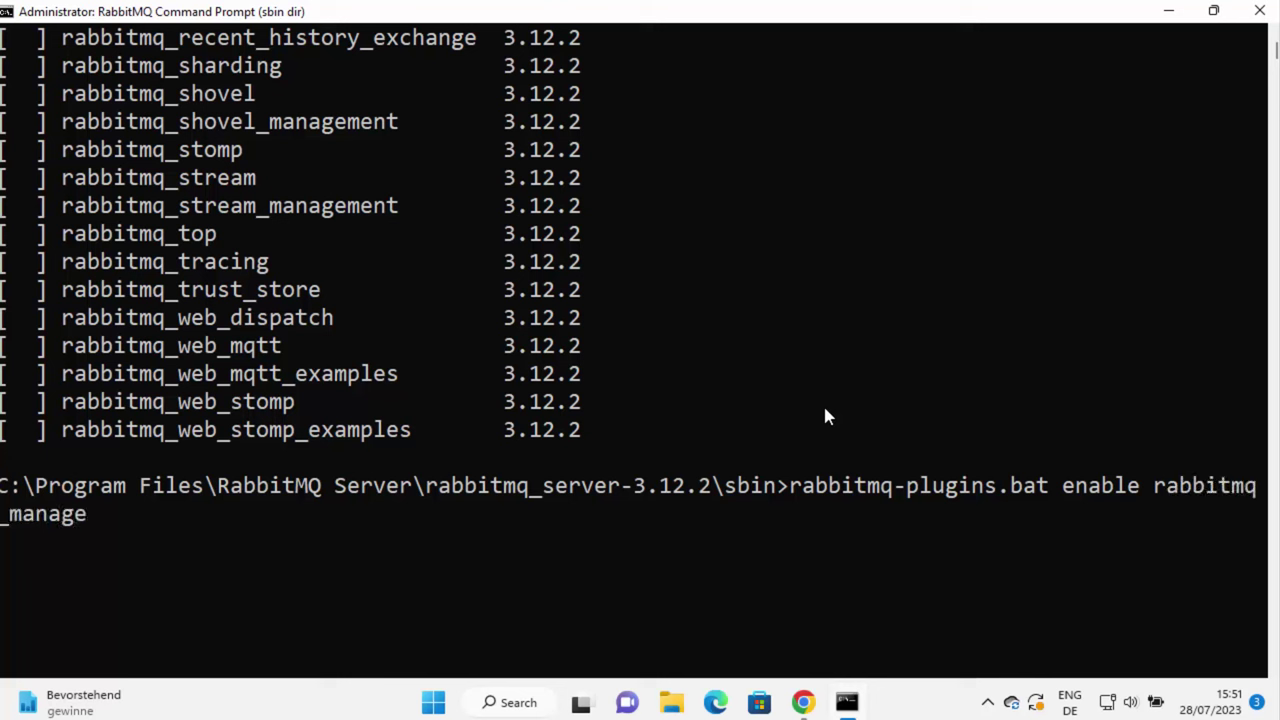
pyautogui.write('ment')
pyautogui.press('Return')
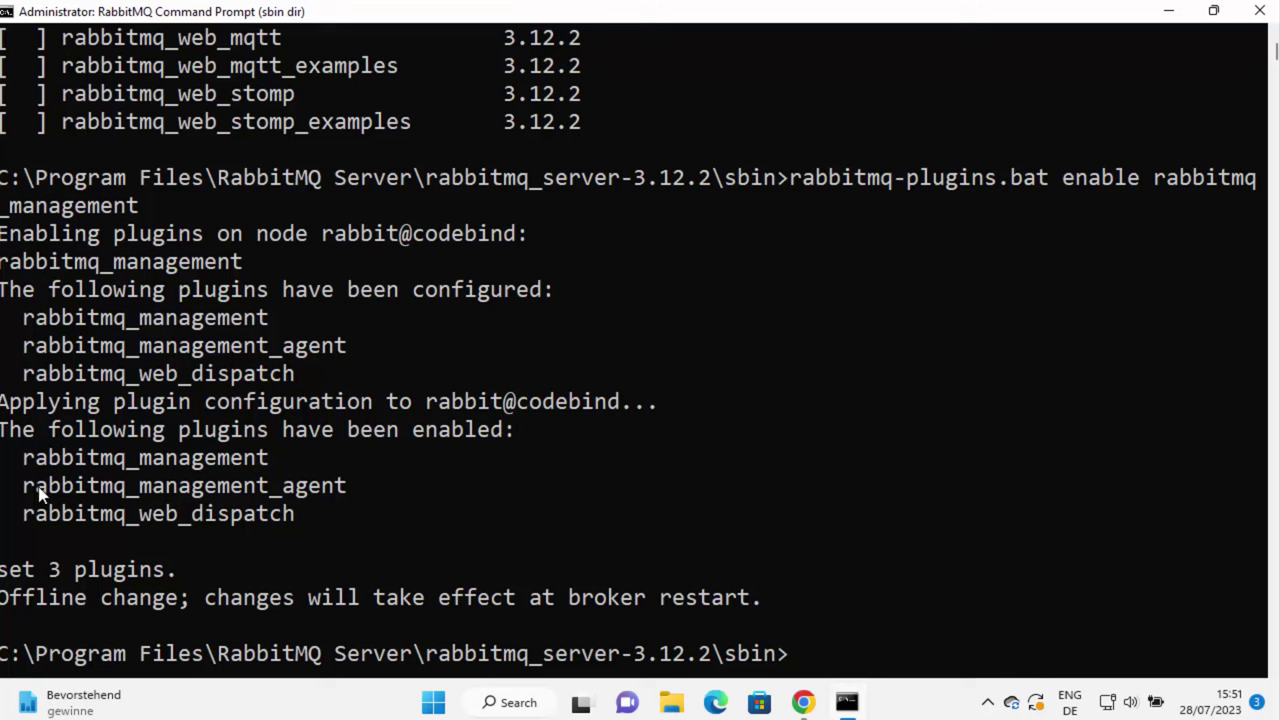
pyautogui.moveTo(22, 486); pyautogui.dragTo(194, 486)
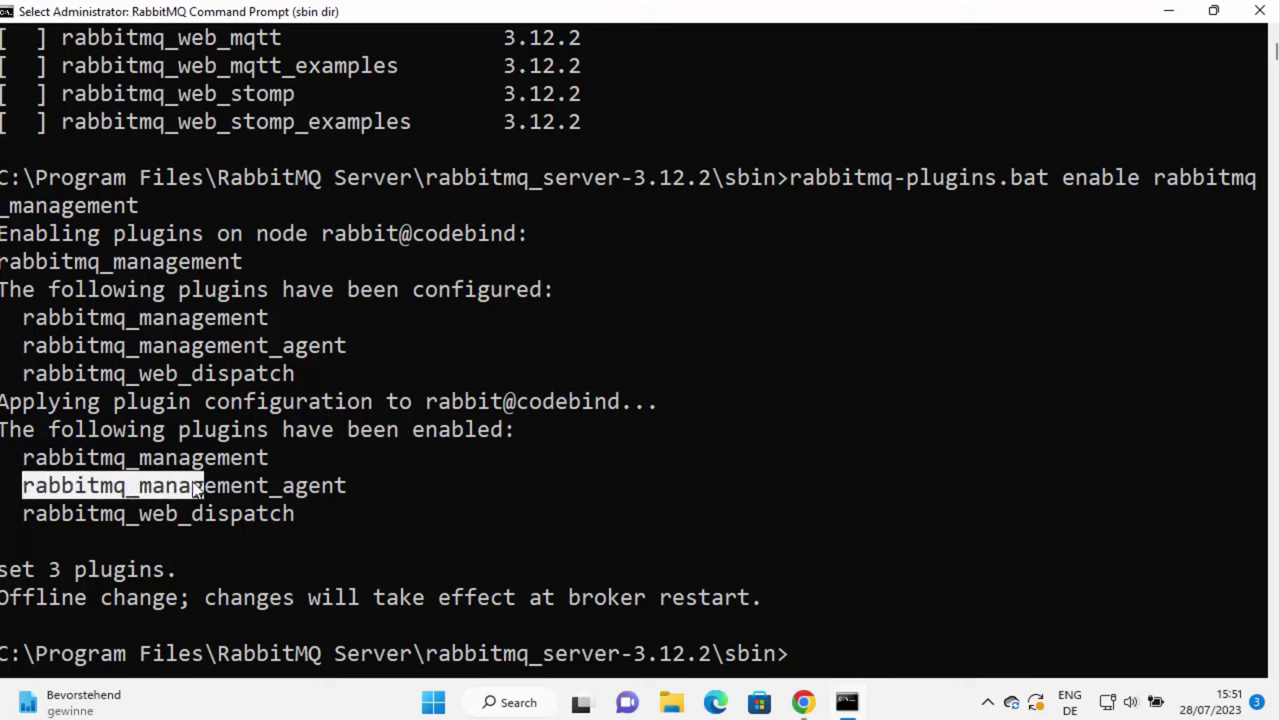
pyautogui.click(196, 488)
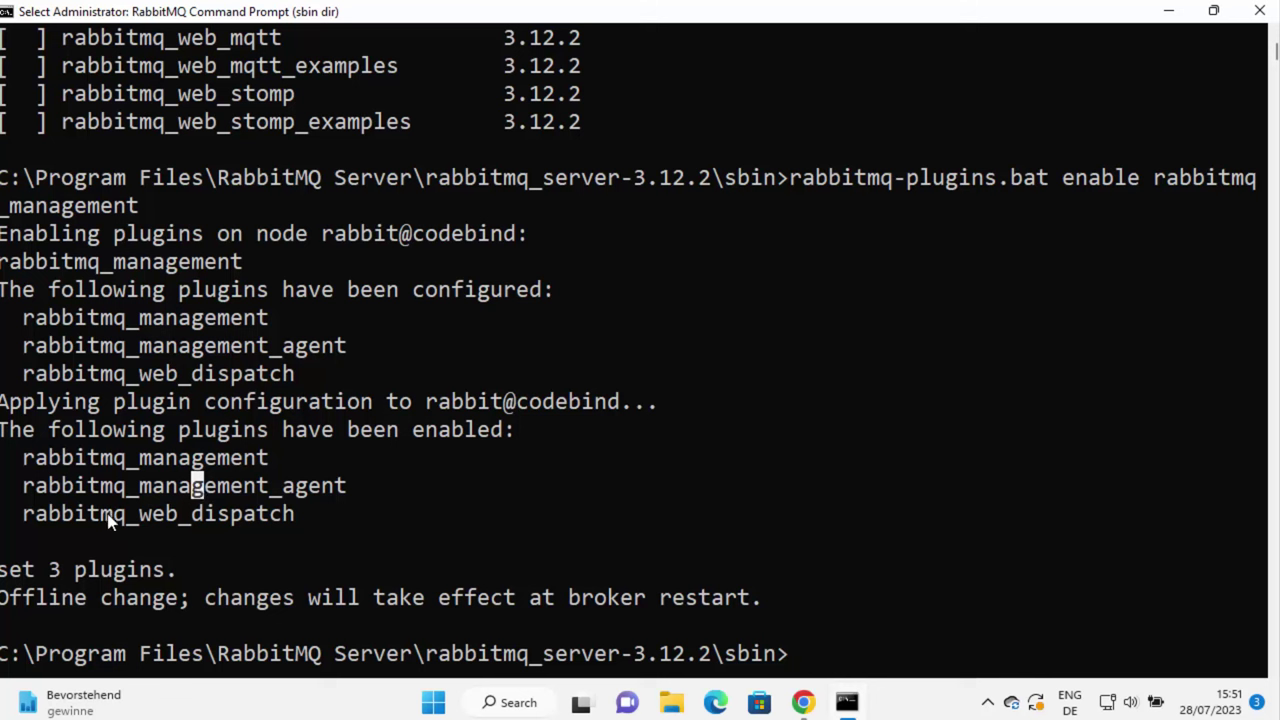
# Step: Re-run rabbitmq-plugins.bat list from the command history
pyautogui.press('Escape')
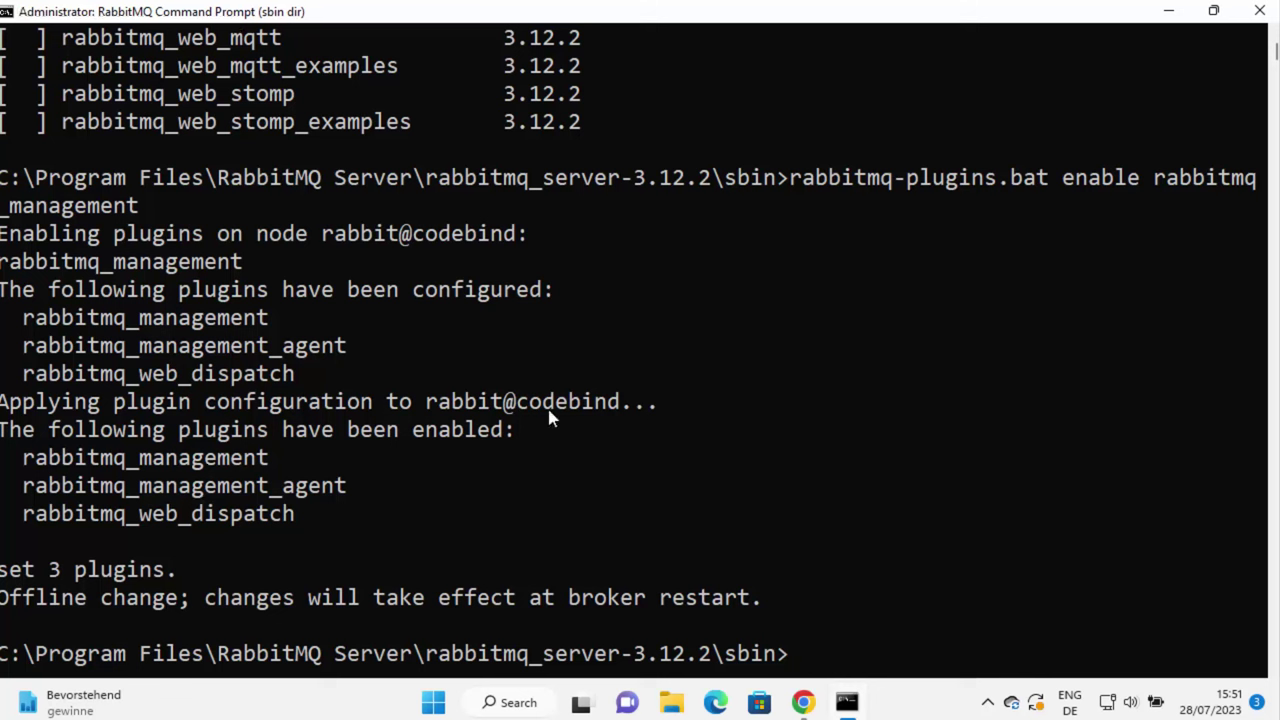
pyautogui.write('rabbitm')
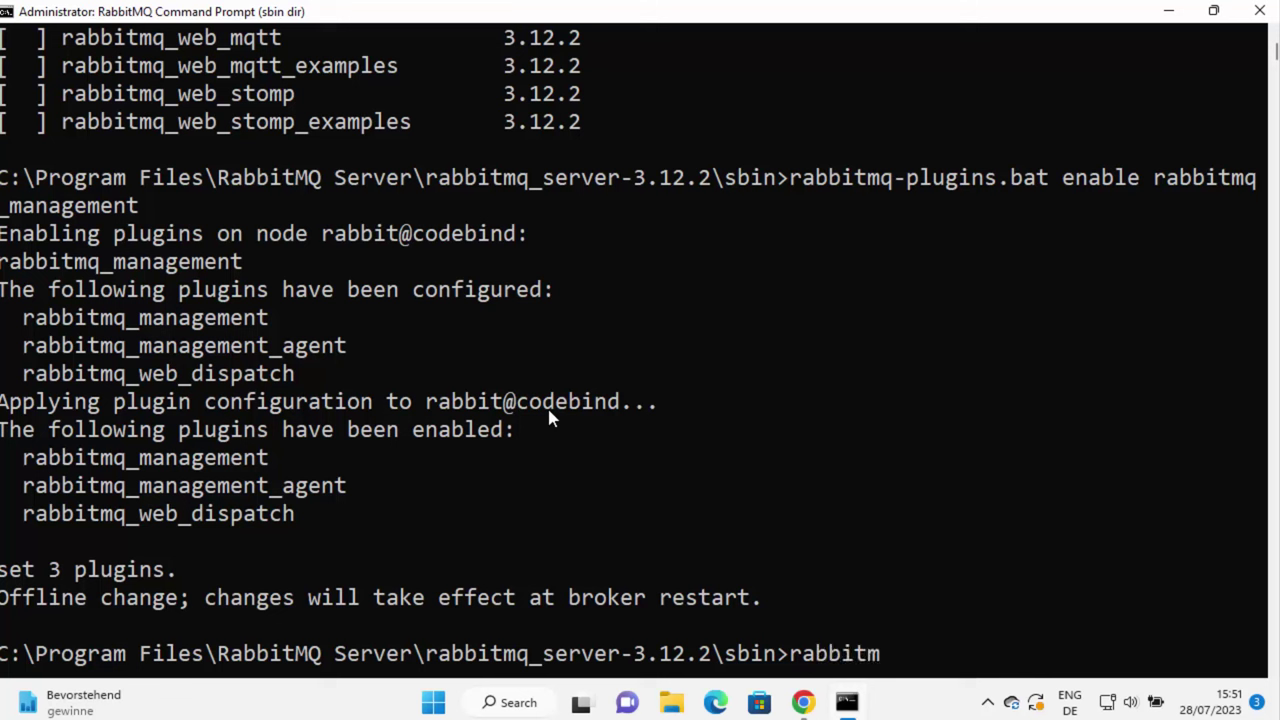
pyautogui.write('q-p')
pyautogui.press('BackSpace')
pyautogui.press('BackSpace')
pyautogui.write('c')
pyautogui.press('Tab')
pyautogui.press('Up')
pyautogui.press('Up')
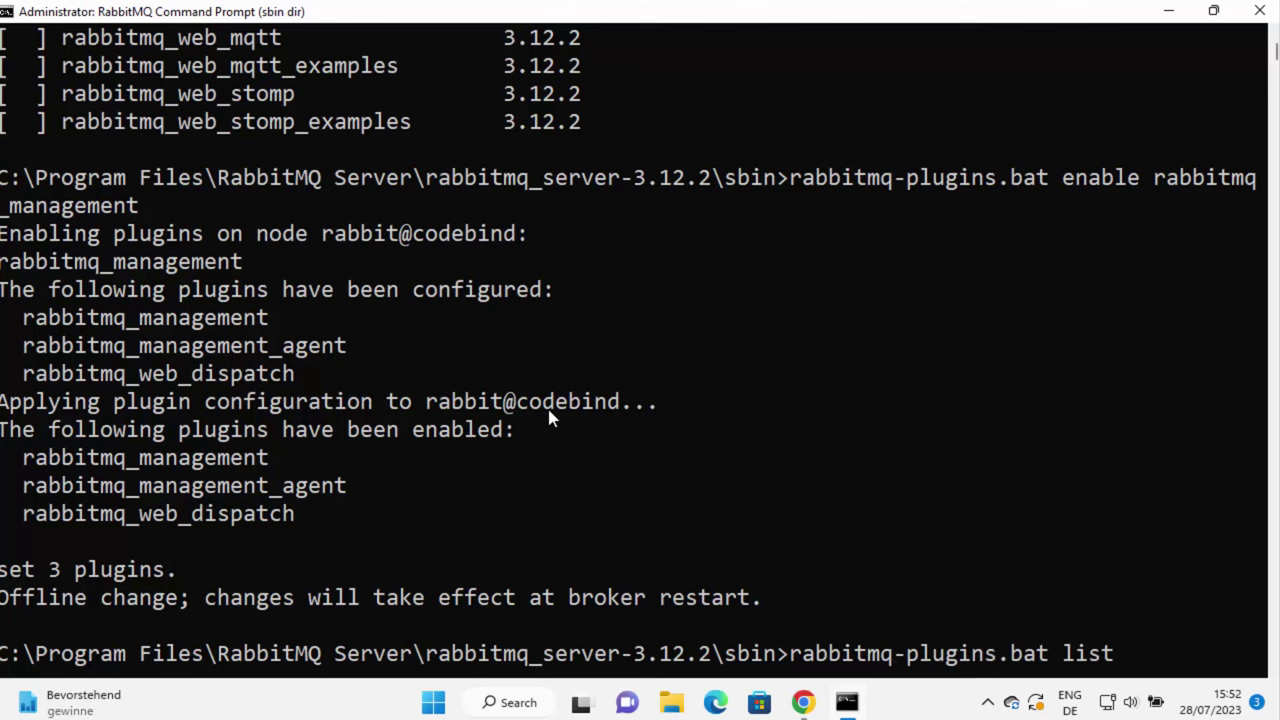
pyautogui.press('Return')
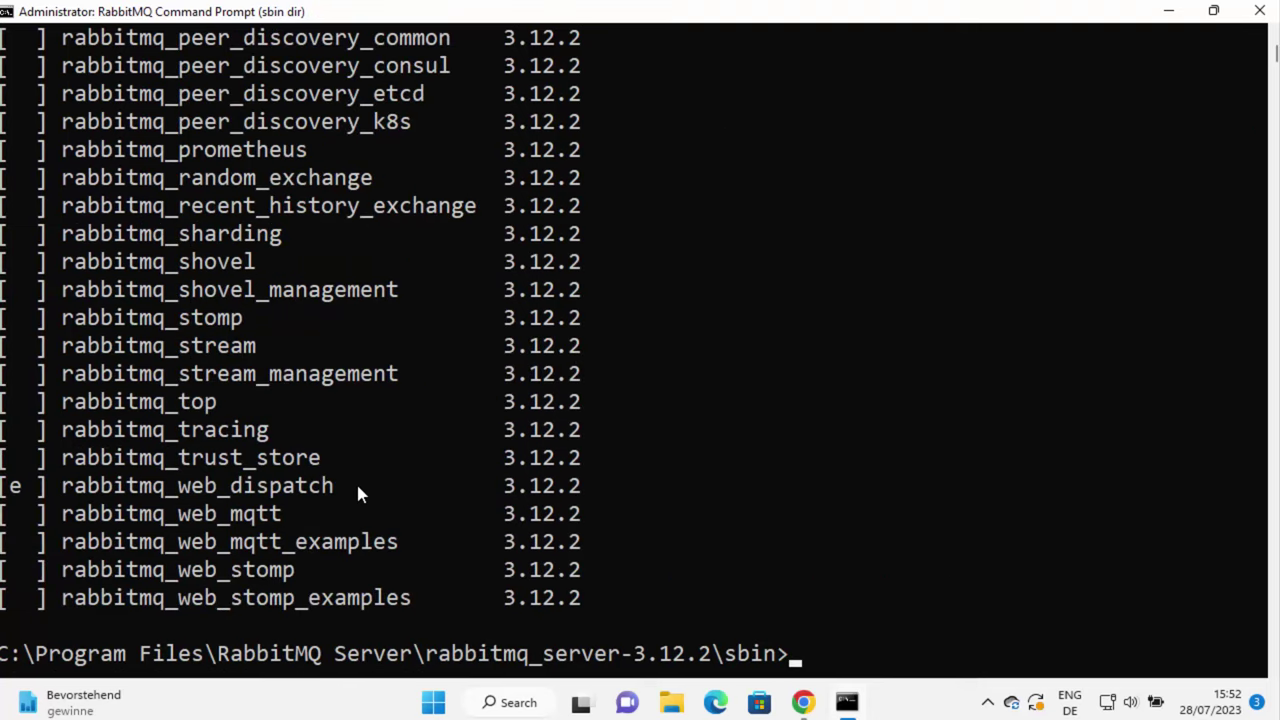
# Step: Check the [E] and [e] markers showing rabbitmq_management and its dependencies enabled, then switch to Chrome
pyautogui.scroll(5, 96, 490)
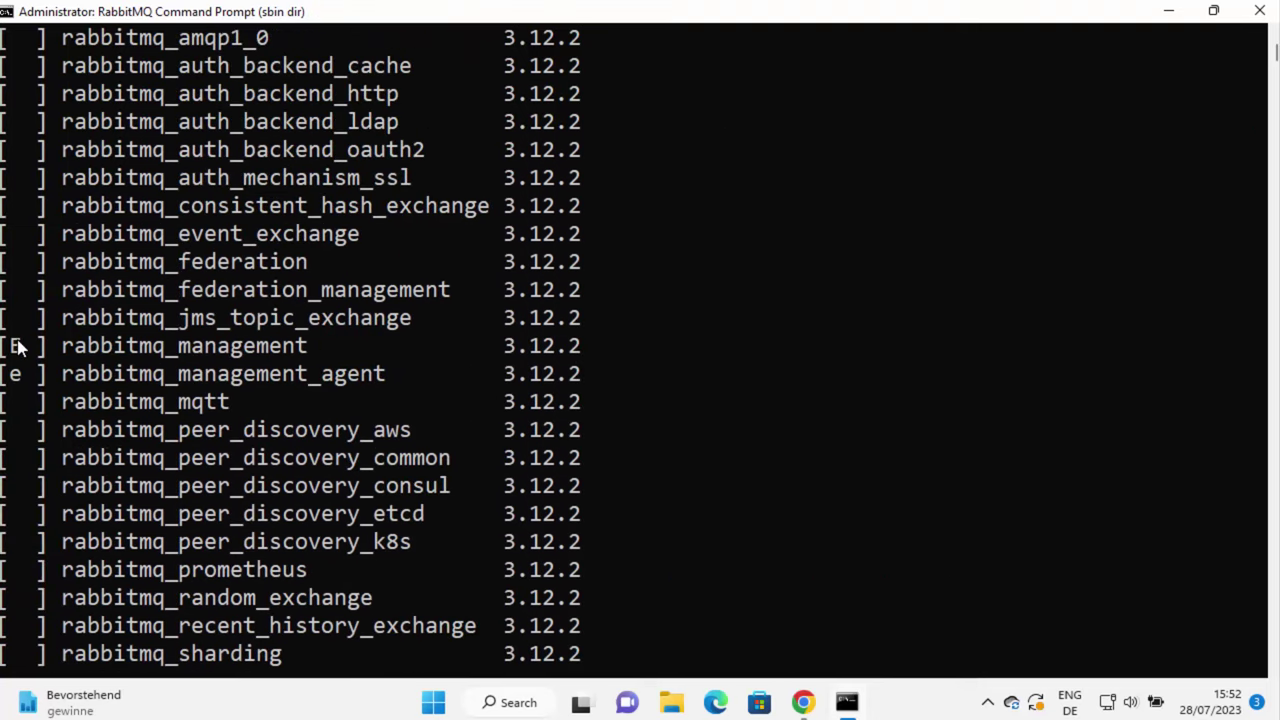
pyautogui.moveTo(11, 346); pyautogui.dragTo(134, 346)
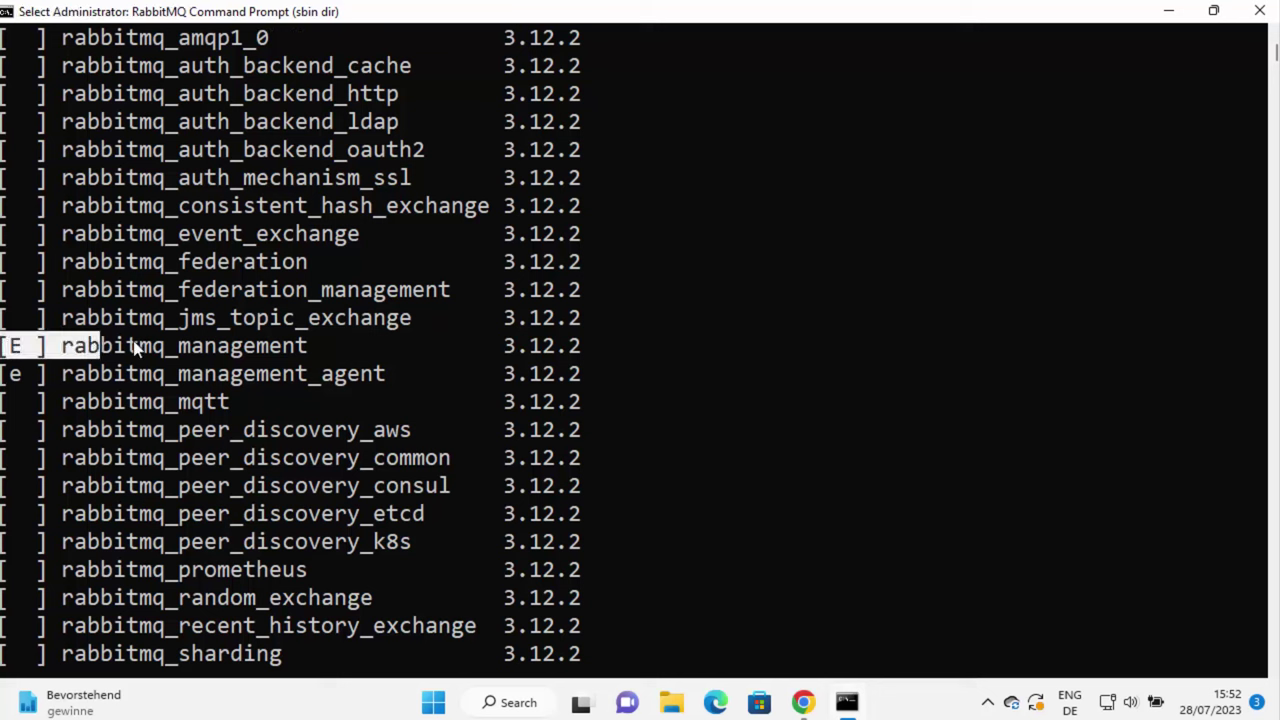
pyautogui.click(133, 346)
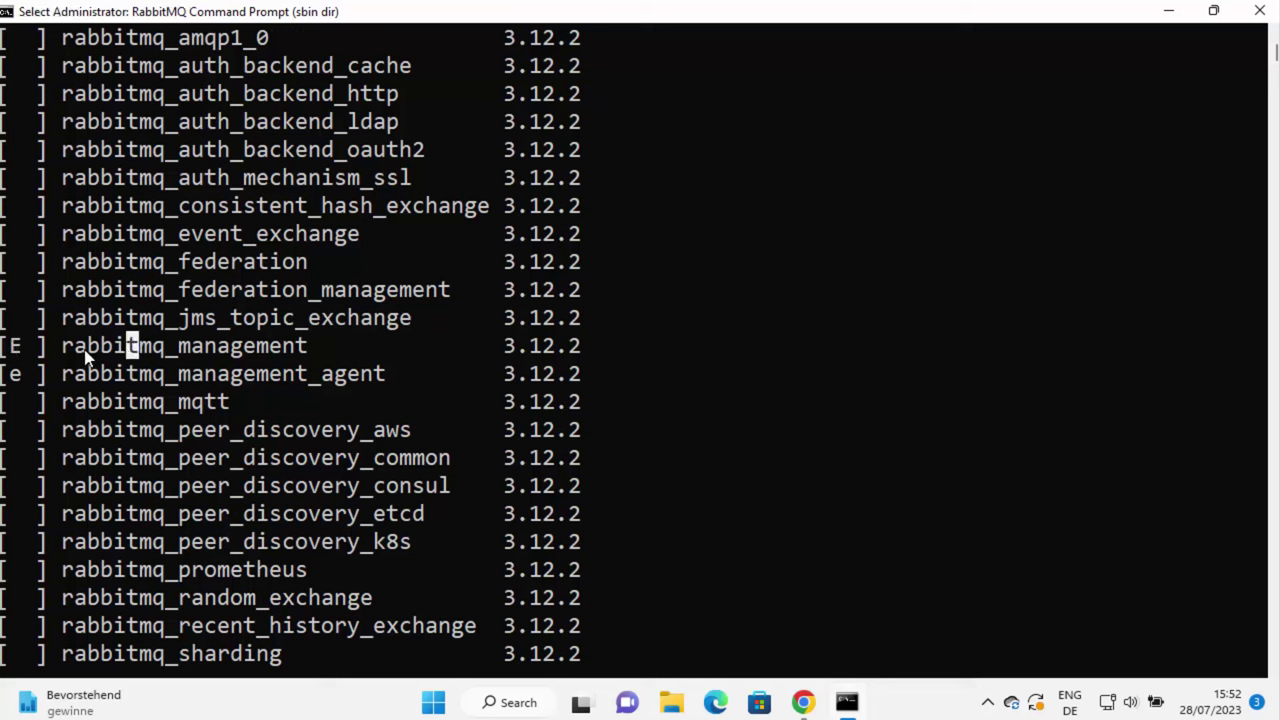
pyautogui.click(16, 348)
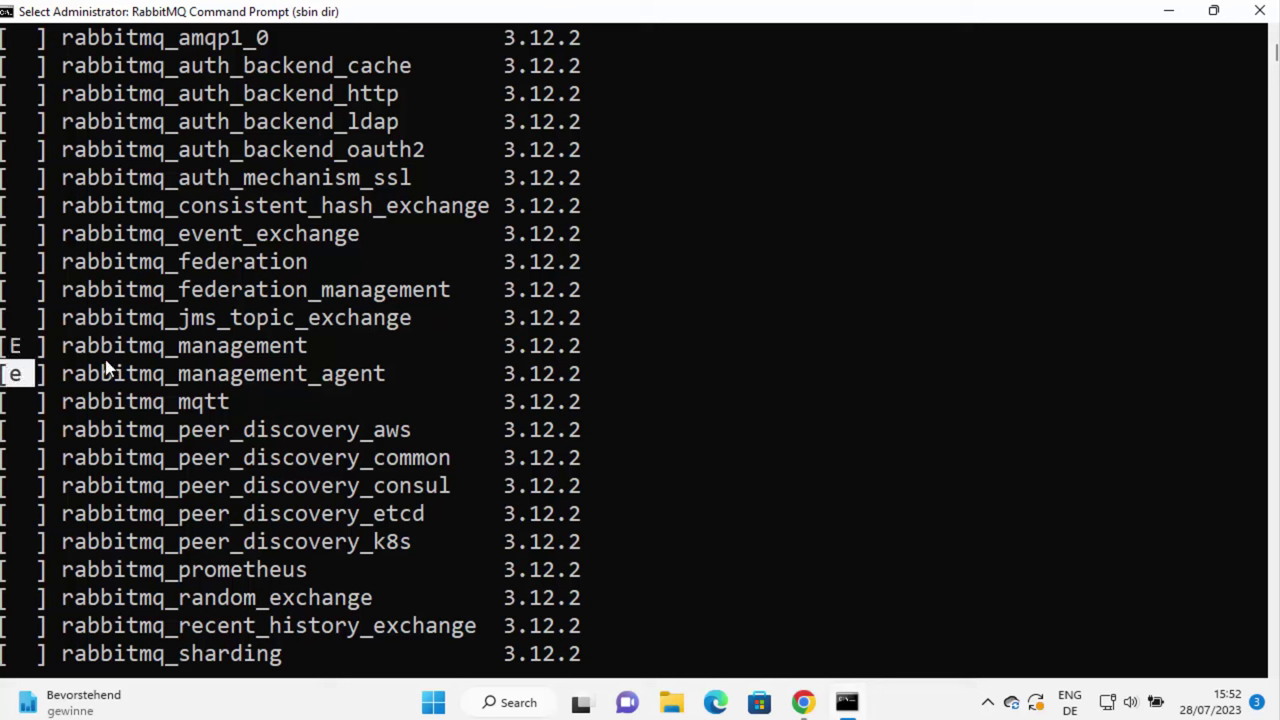
pyautogui.scroll(-4, 105, 370)
pyautogui.click(15, 569)
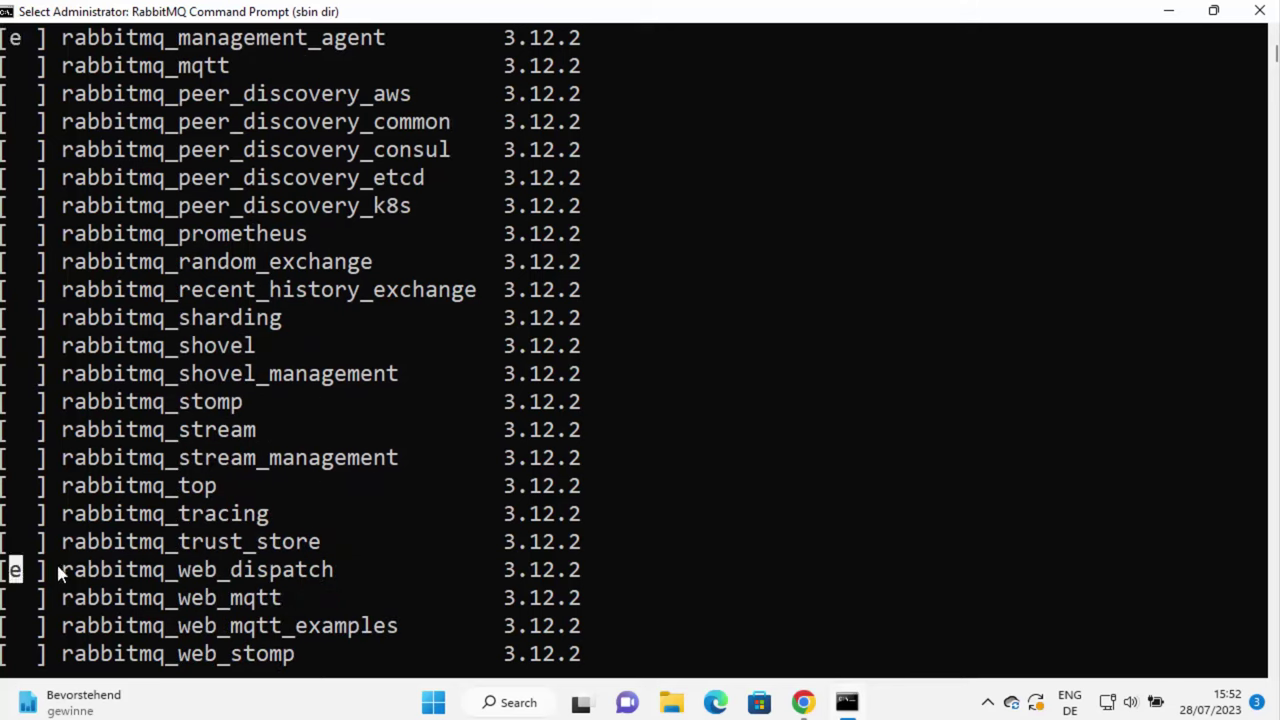
pyautogui.scroll(2, 100, 530)
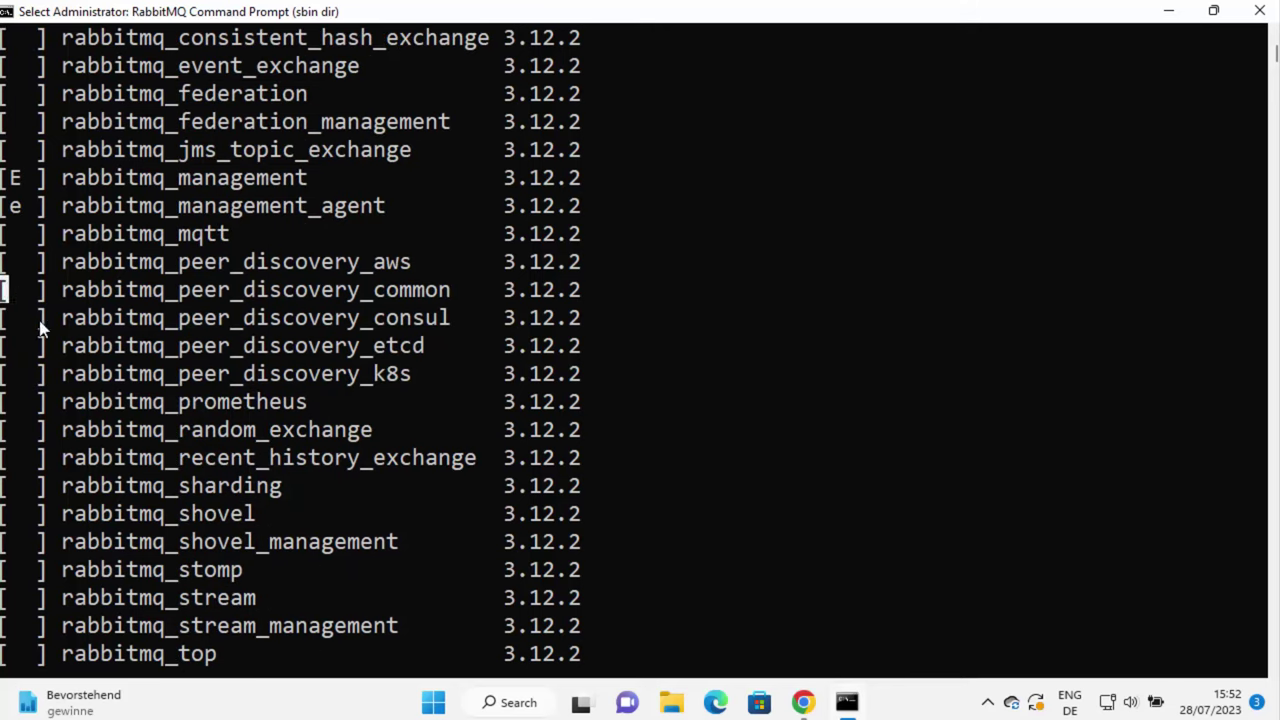
pyautogui.moveTo(12, 288); pyautogui.dragTo(58, 290)
pyautogui.press('Escape')
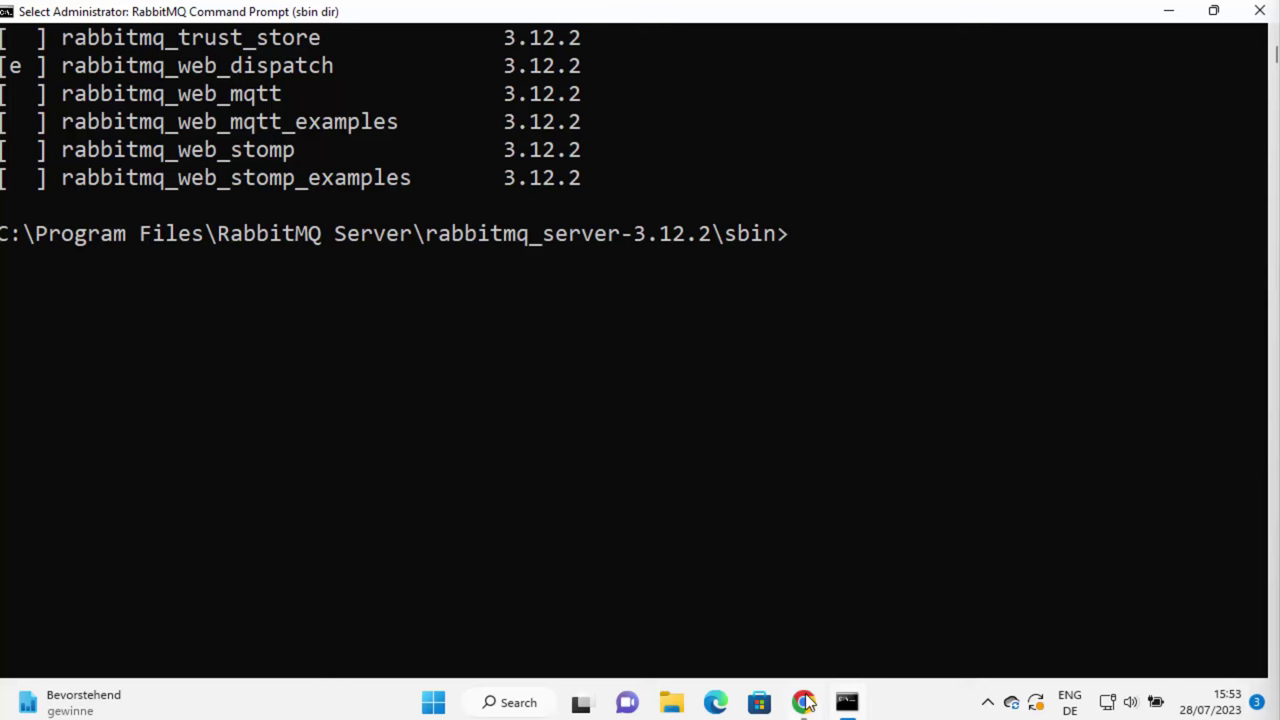
pyautogui.click(805, 702)
# Step: Load 127.0.0.1:15672 in a new Chrome tab and retry with F5 after the connection is refused
pyautogui.click(506, 17)
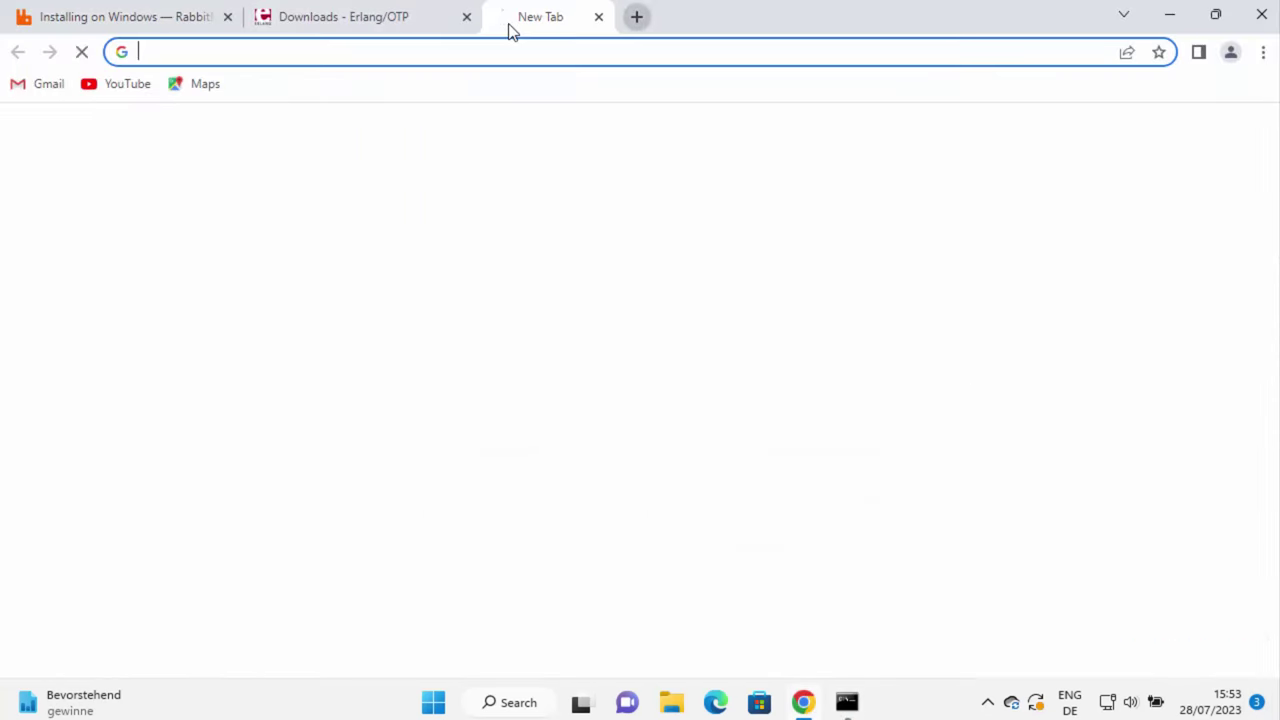
pyautogui.click(501, 51)
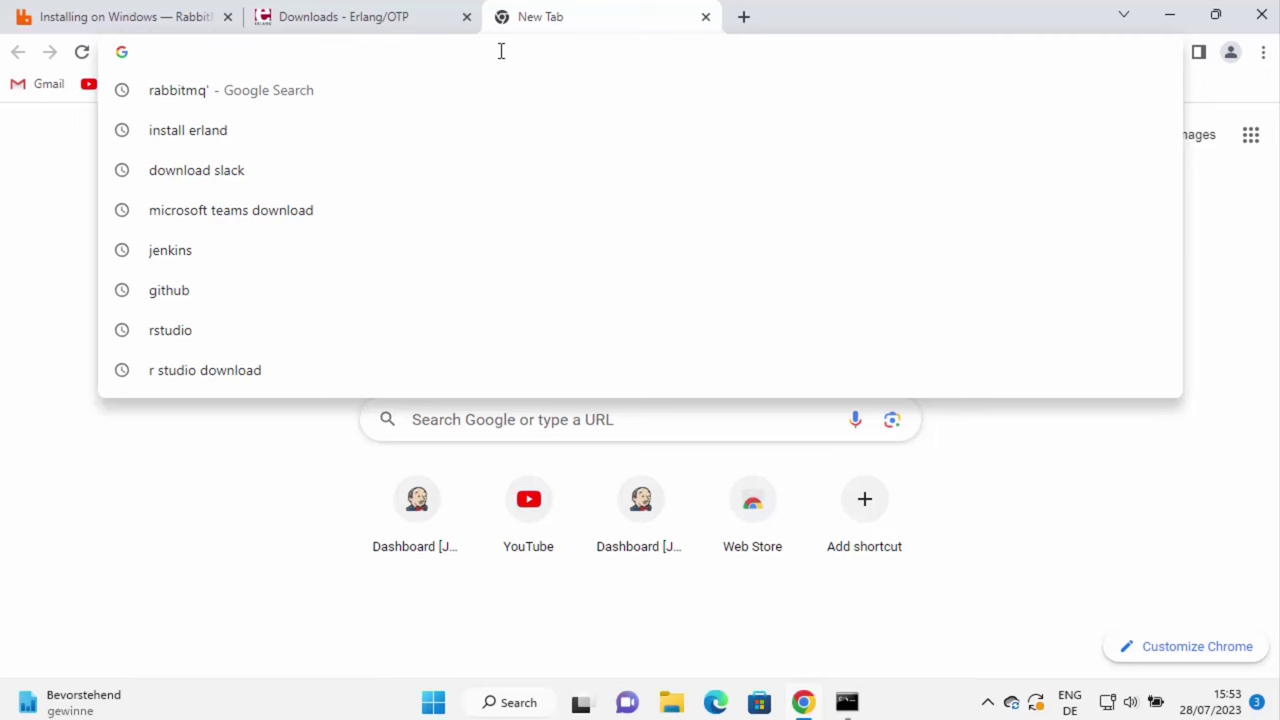
pyautogui.write('12')
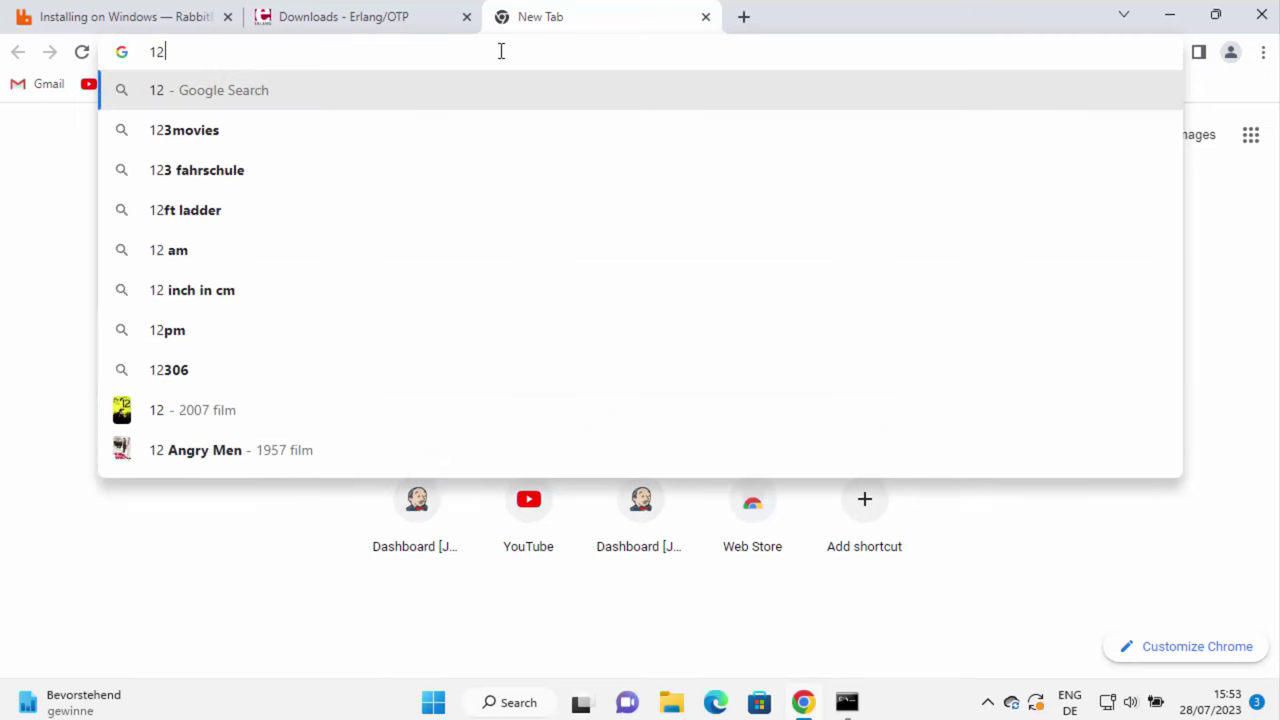
pyautogui.write('7.0.')
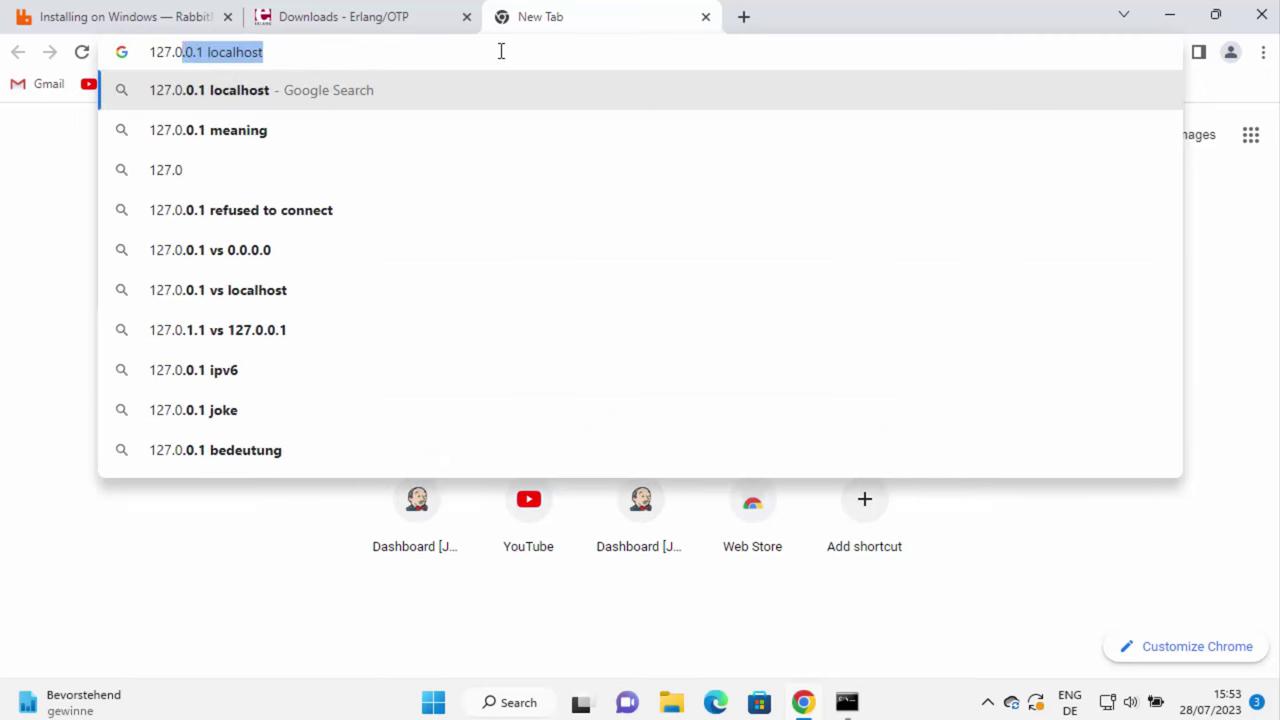
pyautogui.write('0.1')
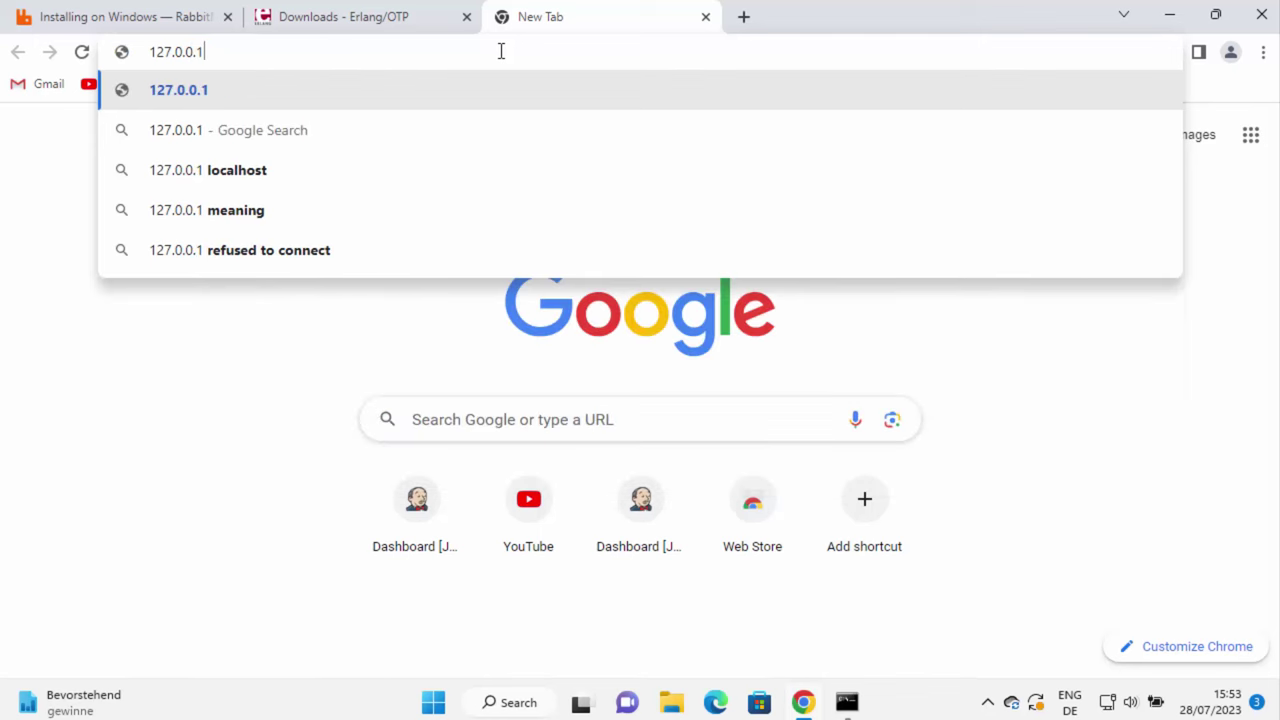
pyautogui.write(':15')
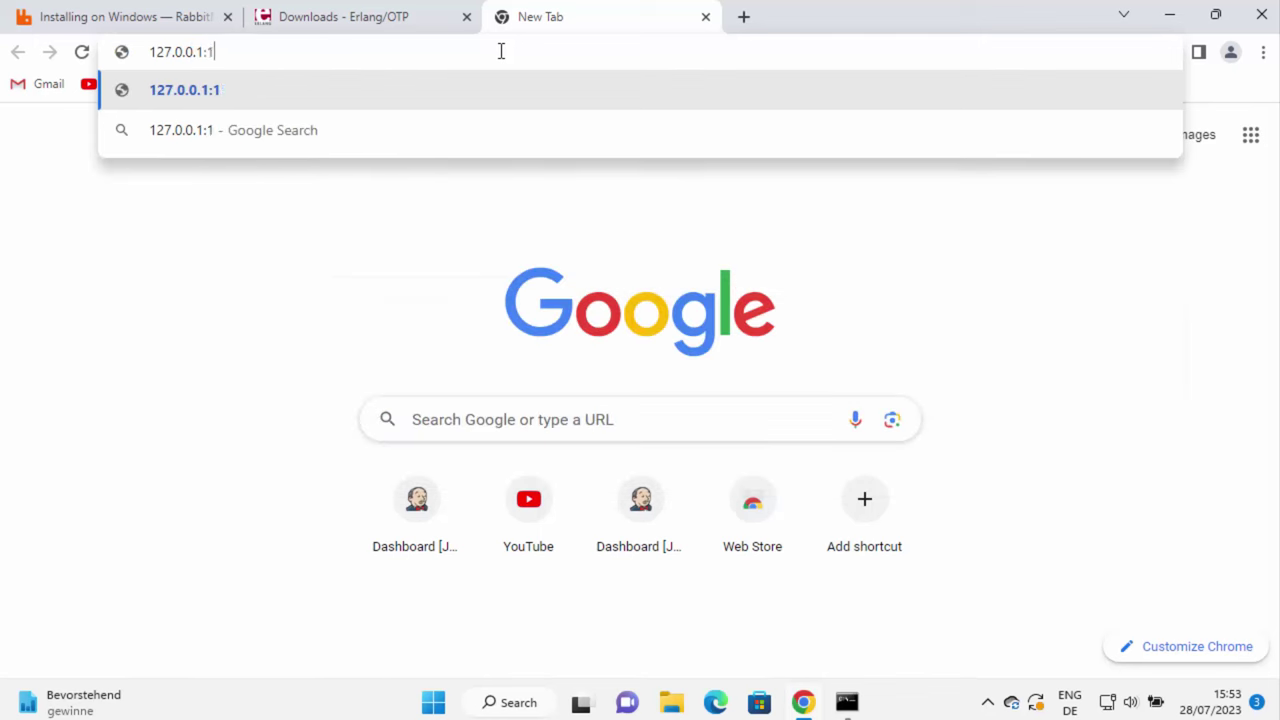
pyautogui.write('672')
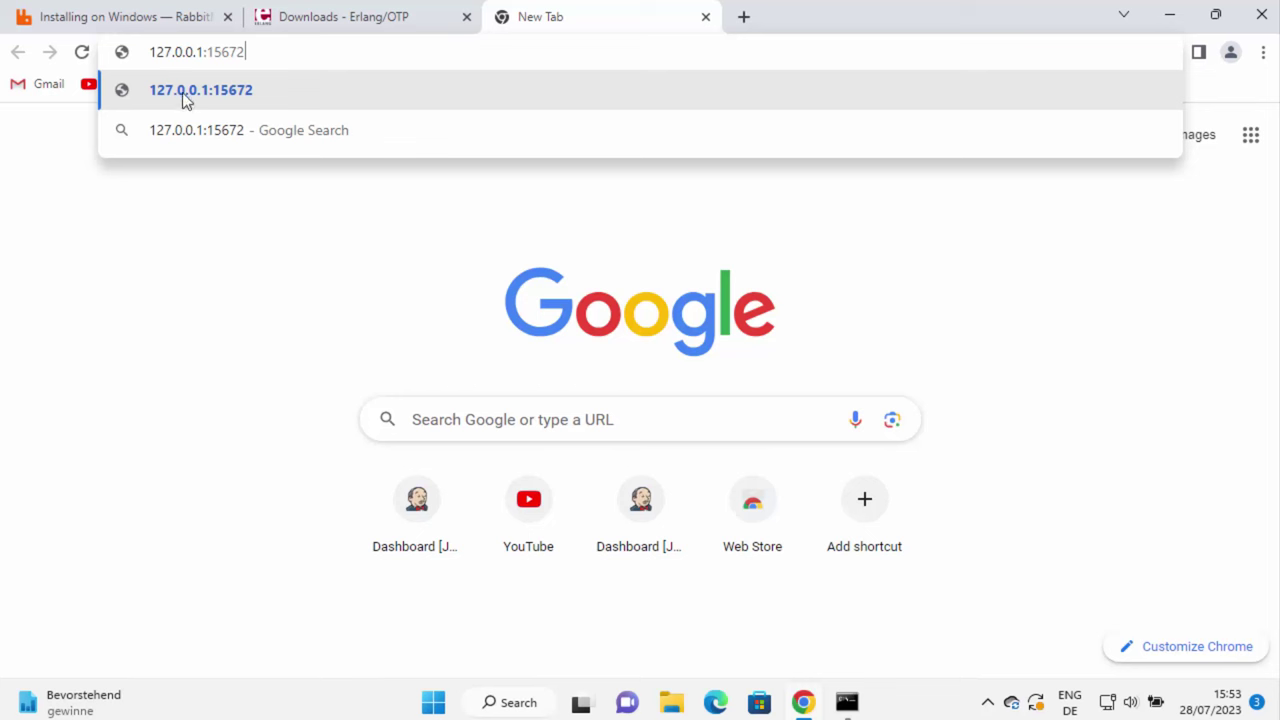
pyautogui.click(239, 97)
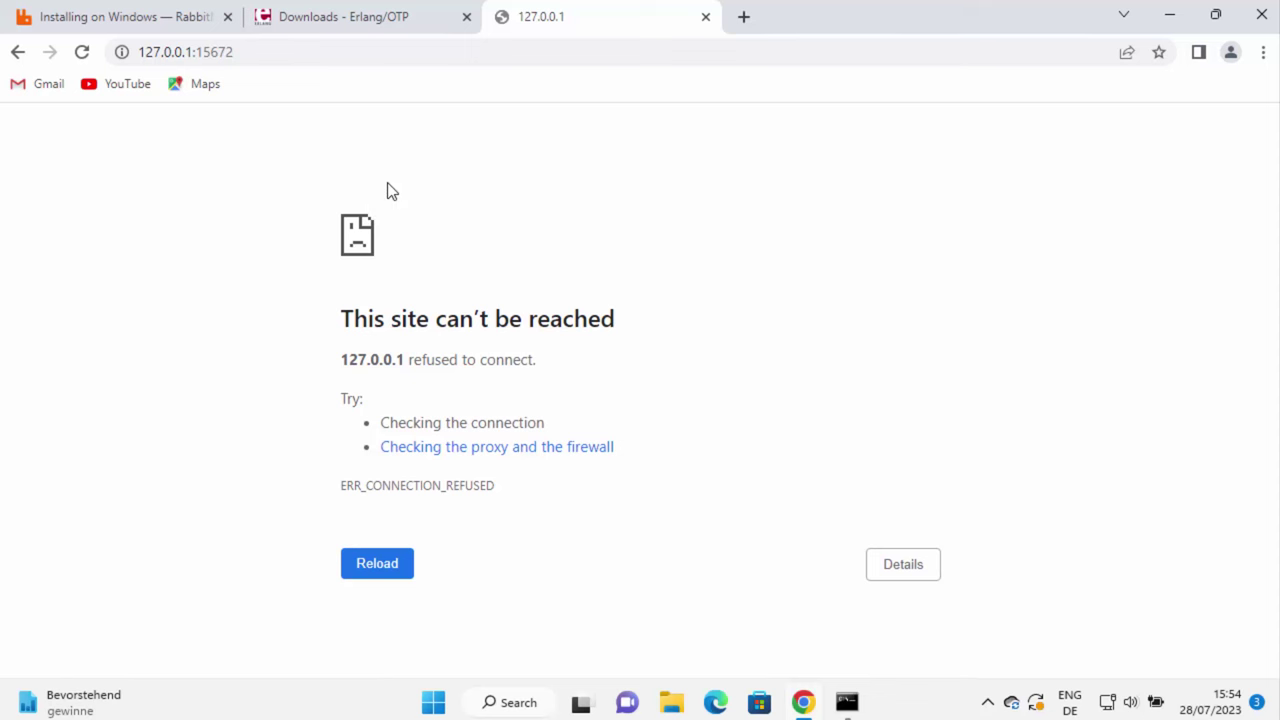
pyautogui.press('F5')
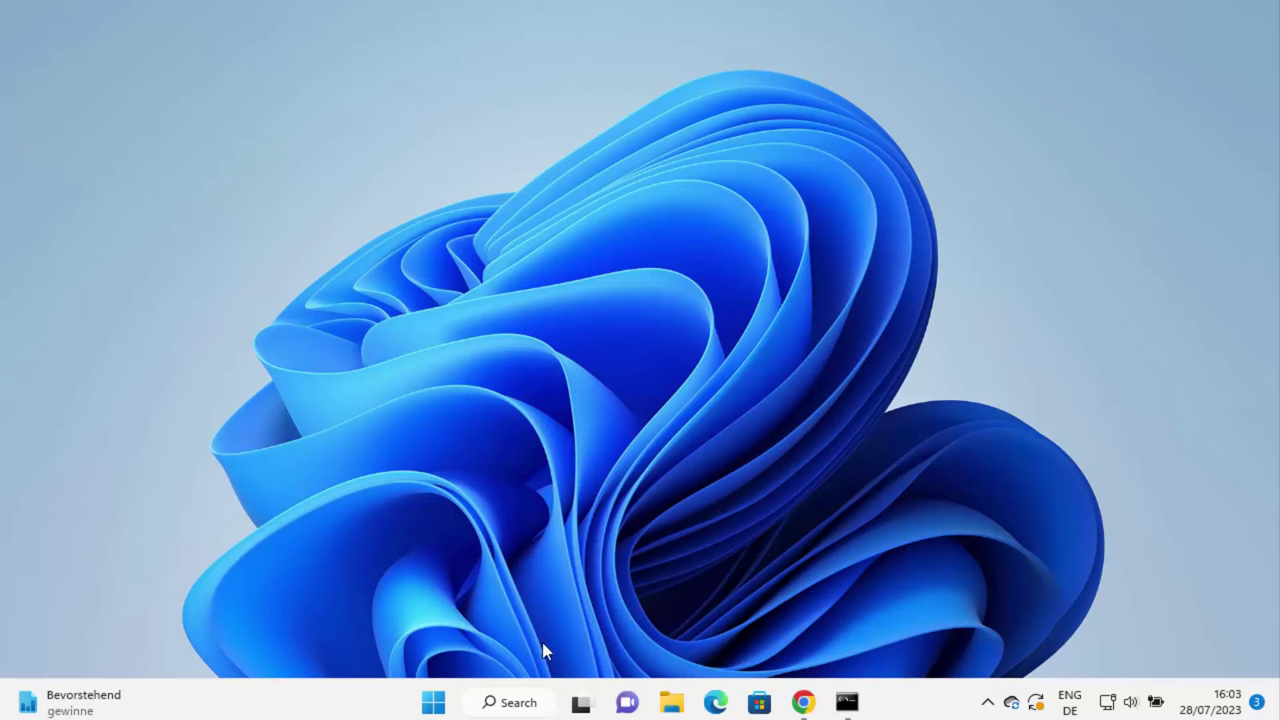
# Step: Run 'RabbitMQ Service - stop' from the Start menu's RabbitMQ Server group as administrator
pyautogui.click(434, 704)
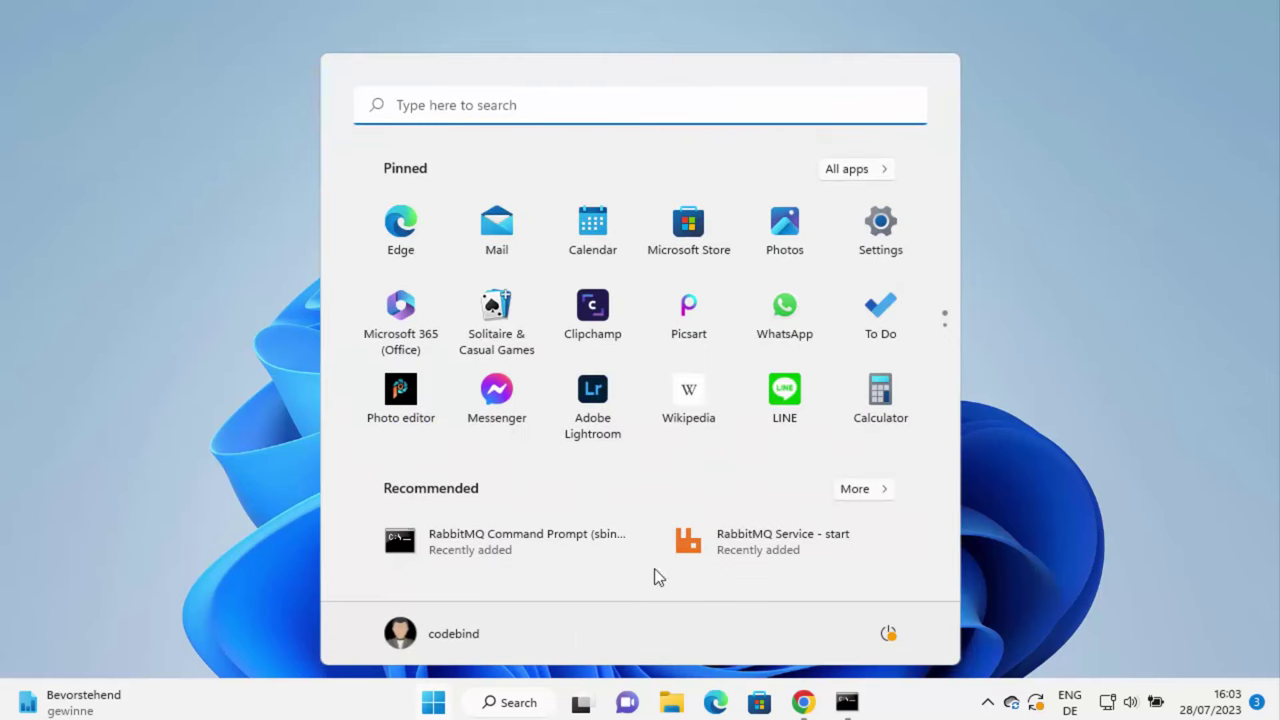
pyautogui.click(846, 169)
pyautogui.scroll(-15, 540, 322)
pyautogui.scroll(-10, 540, 322)
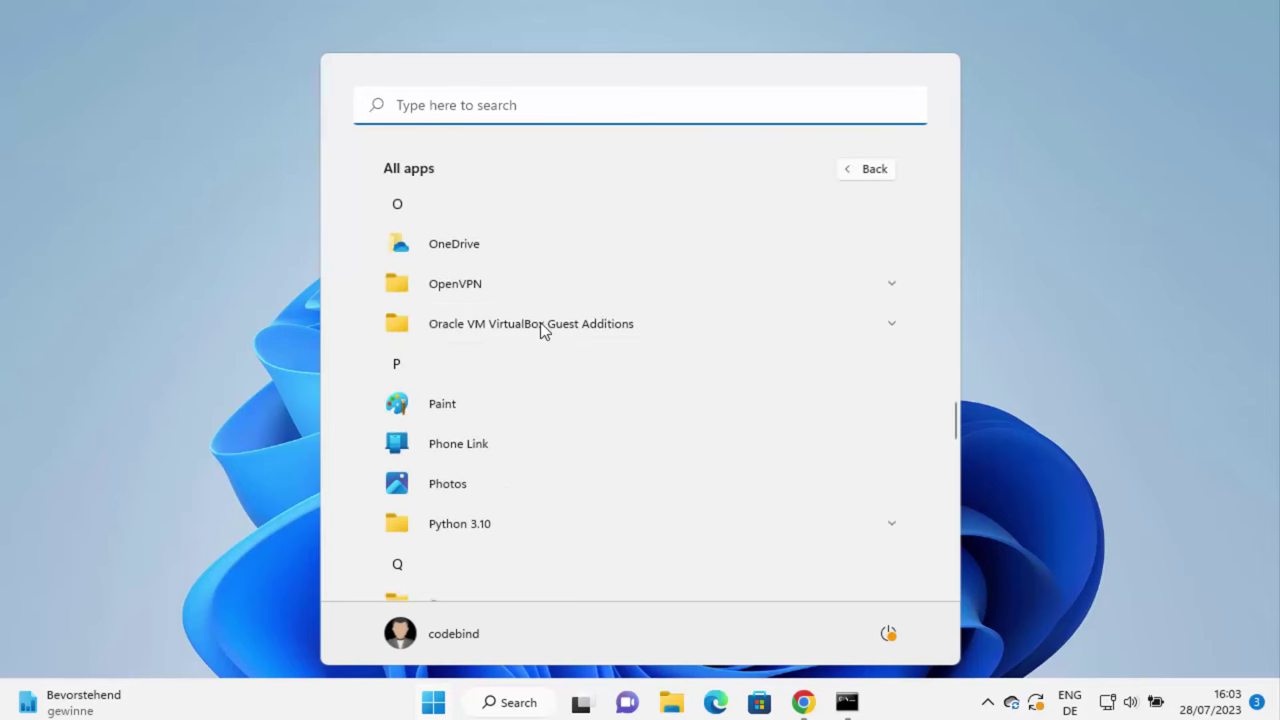
pyautogui.scroll(-3, 477, 408)
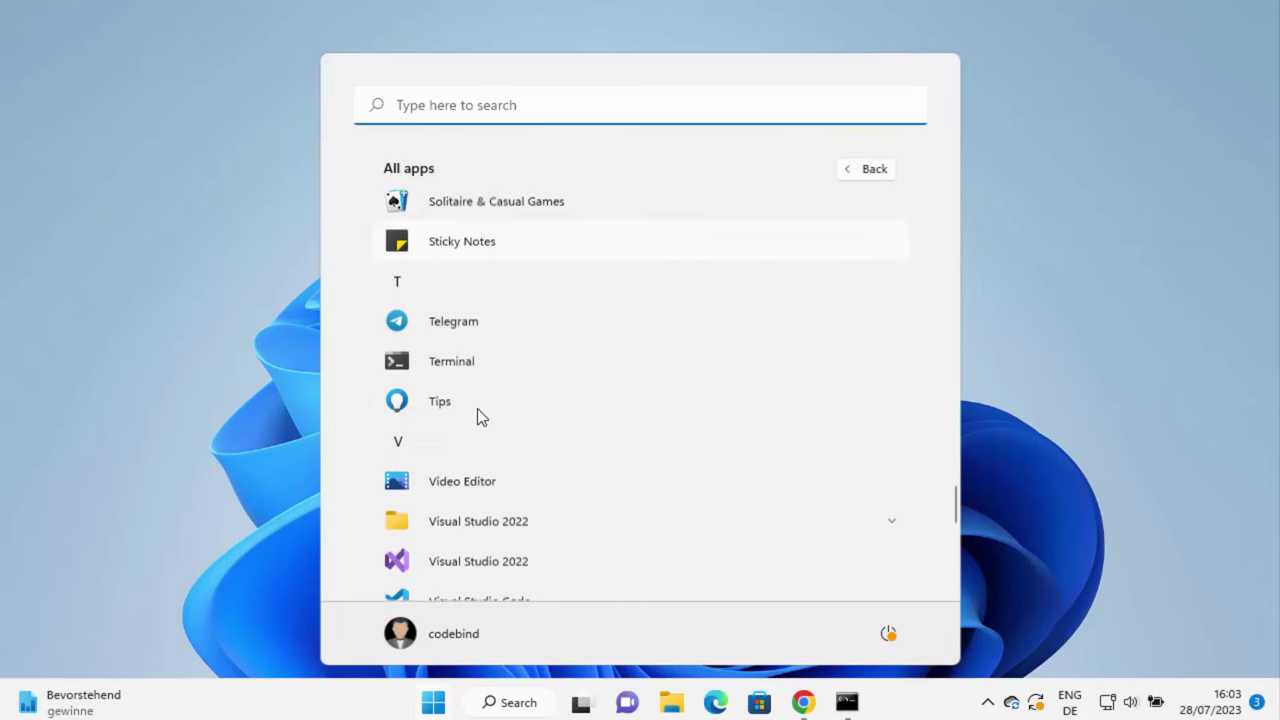
pyautogui.scroll(3, 477, 408)
pyautogui.scroll(3, 477, 408)
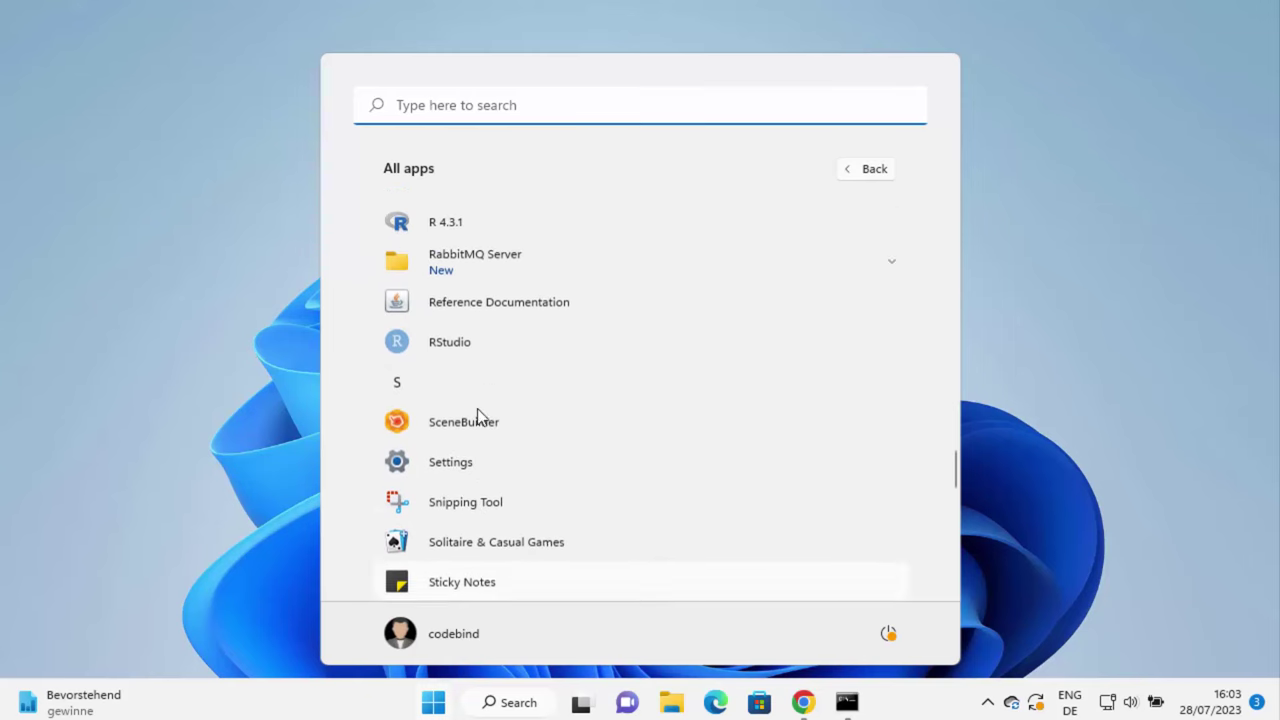
pyautogui.click(495, 352)
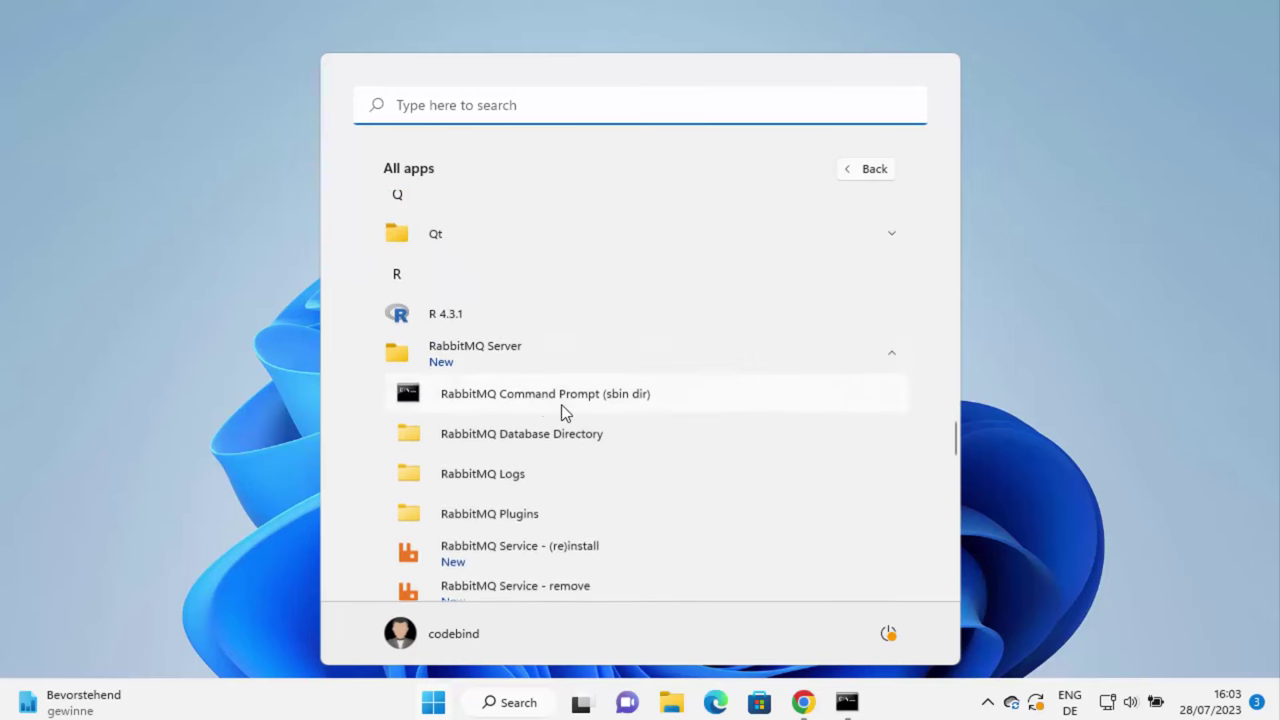
pyautogui.scroll(-2, 561, 408)
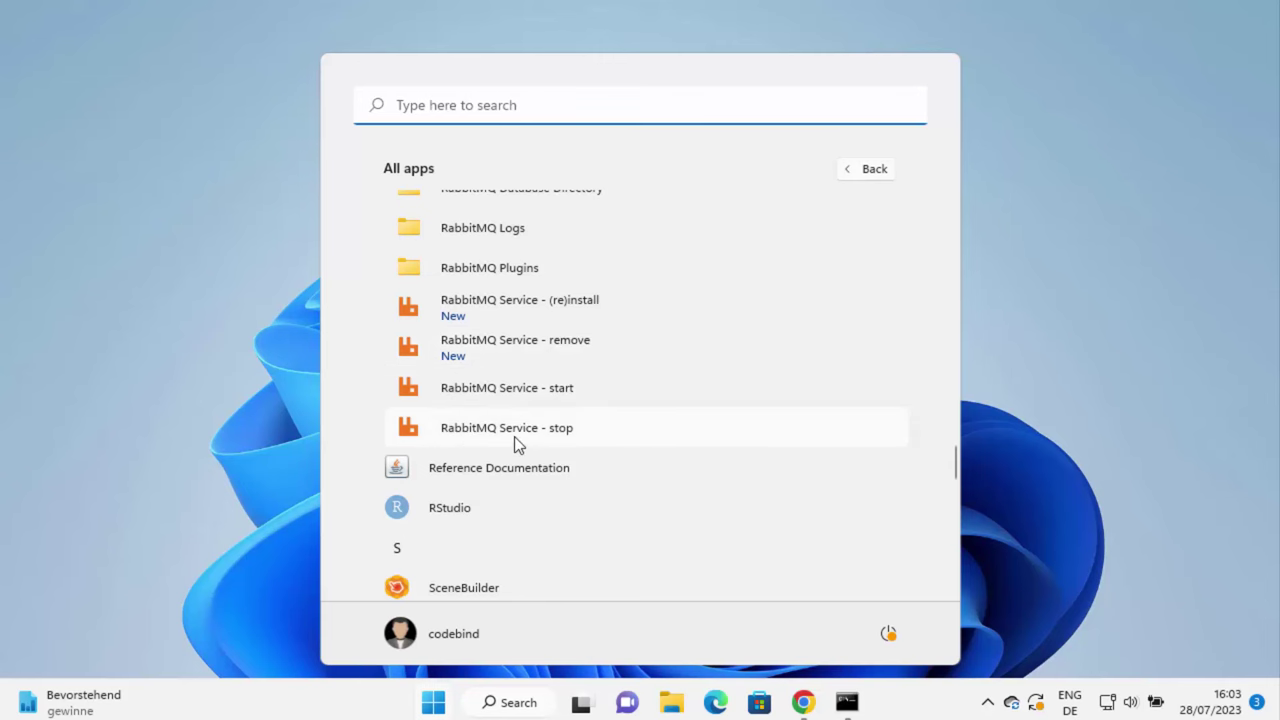
pyautogui.click(548, 430)
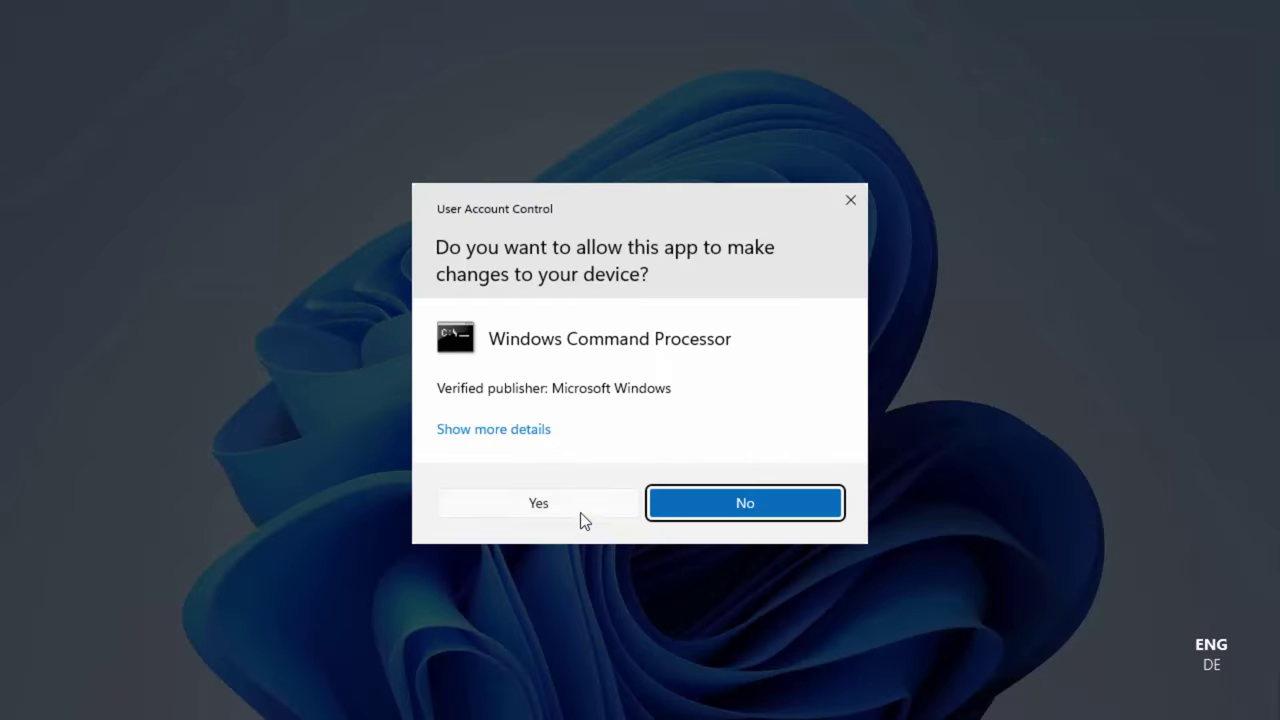
pyautogui.click(581, 512)
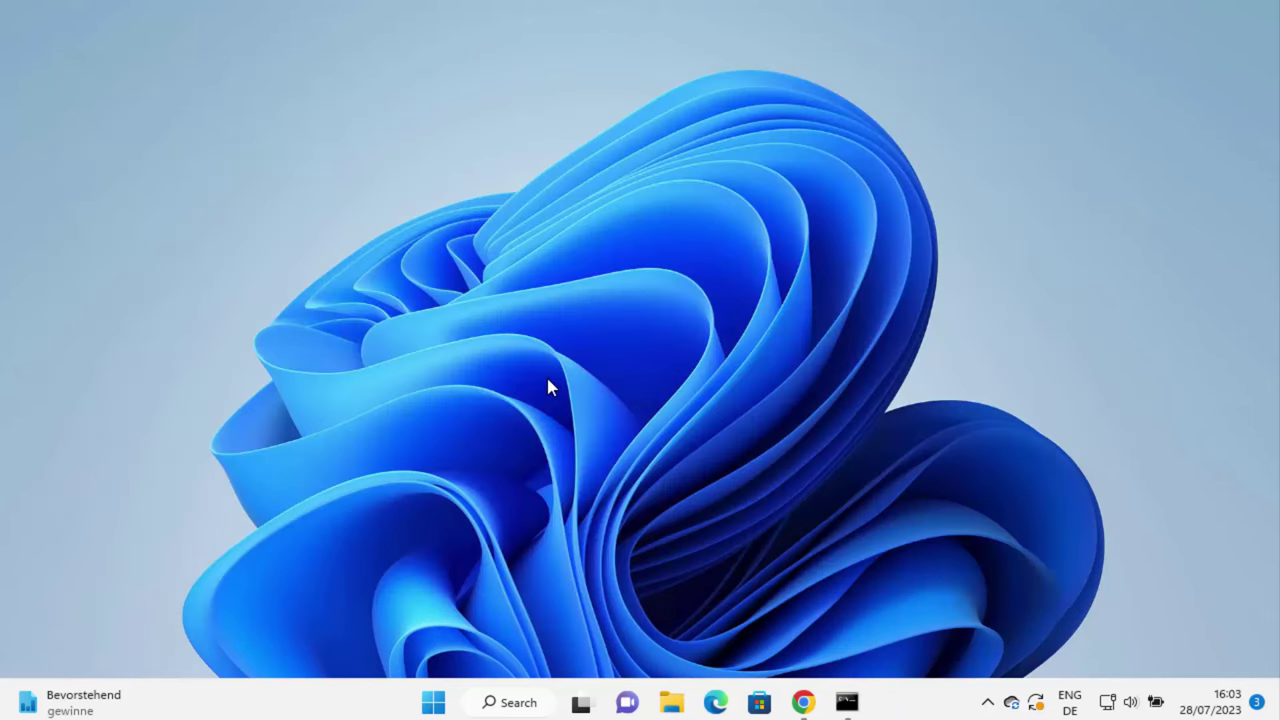
# Step: Run 'RabbitMQ Service - start' from the Start menu's RabbitMQ Server group as administrator
pyautogui.click(438, 703)
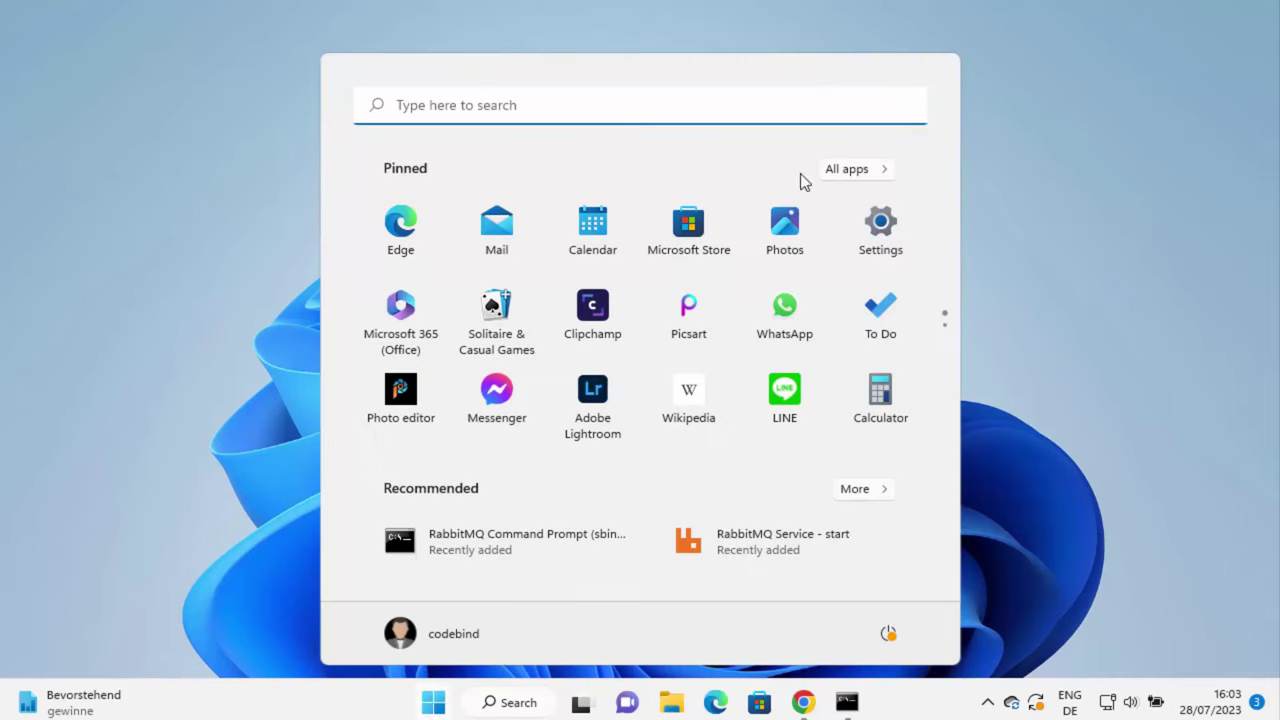
pyautogui.click(855, 170)
pyautogui.scroll(-10, 549, 336)
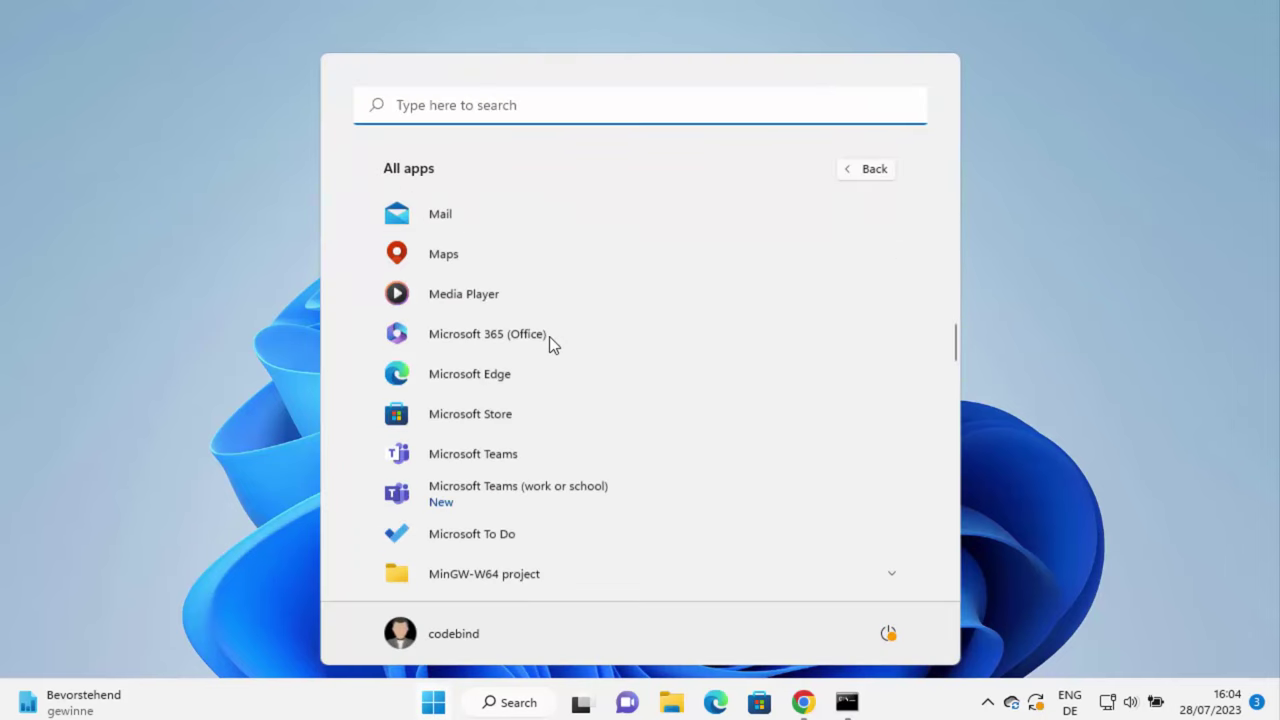
pyautogui.scroll(-7, 549, 338)
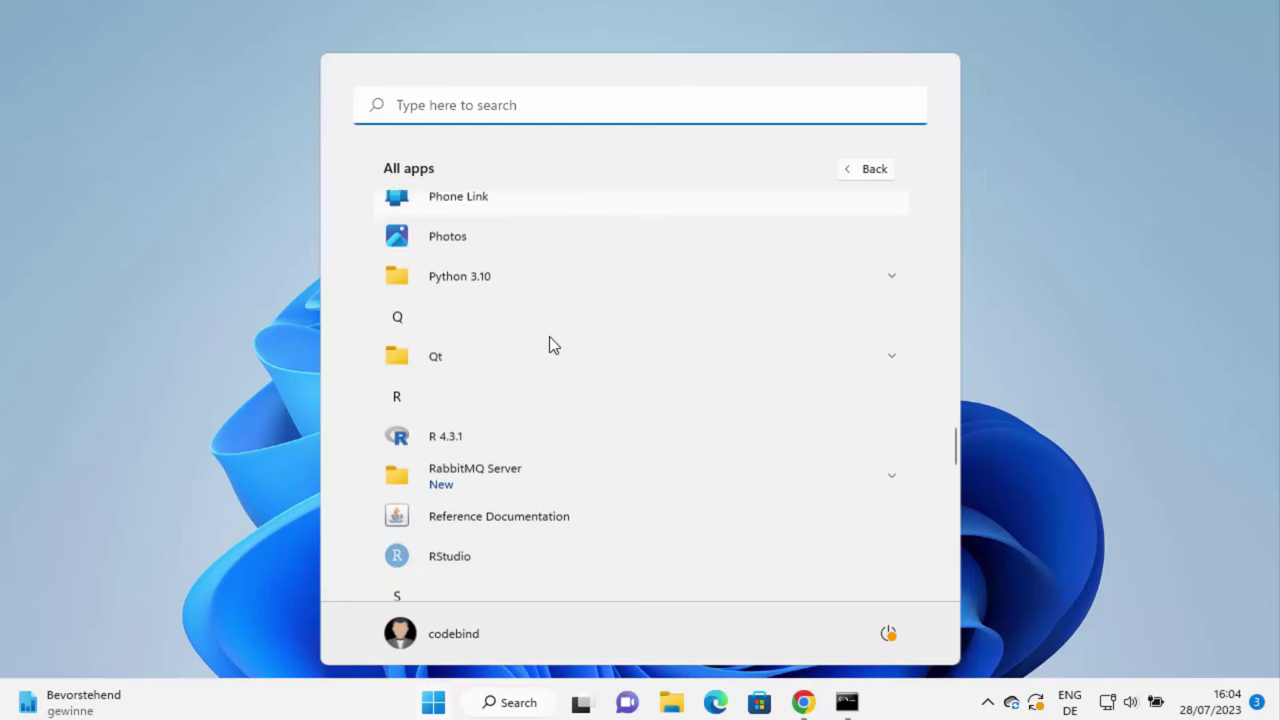
pyautogui.click(543, 286)
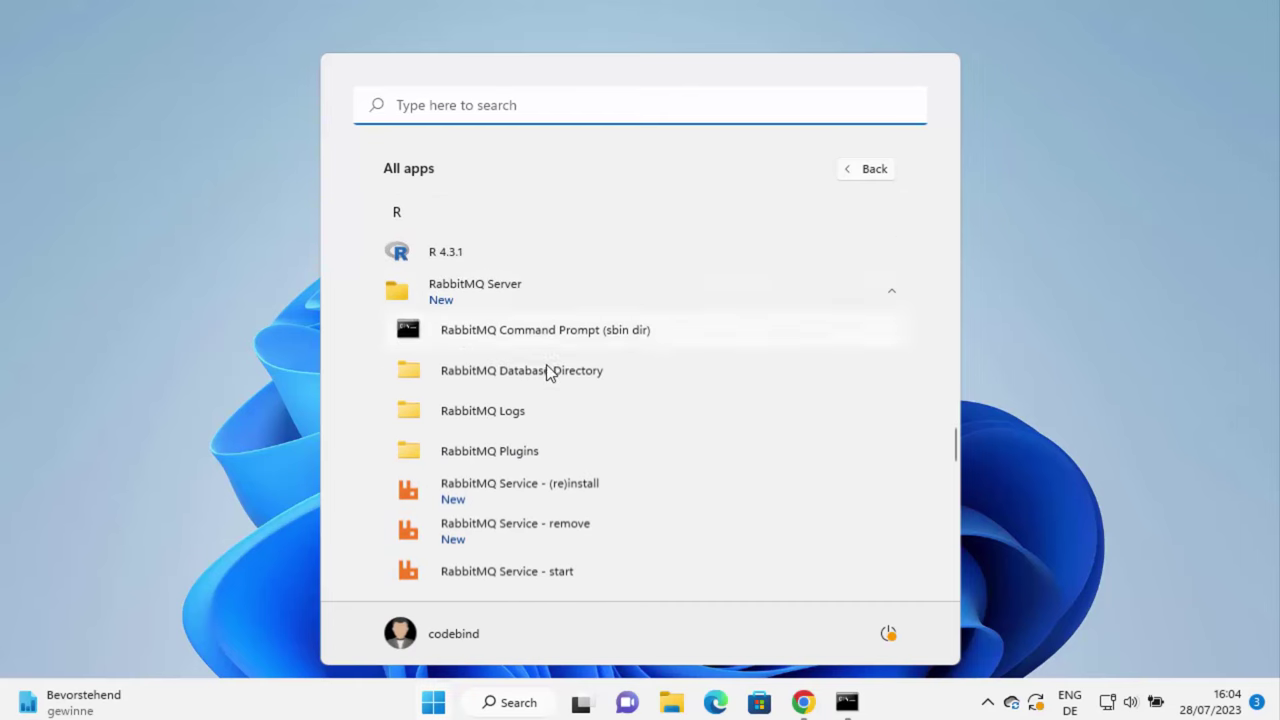
pyautogui.scroll(-1, 570, 470)
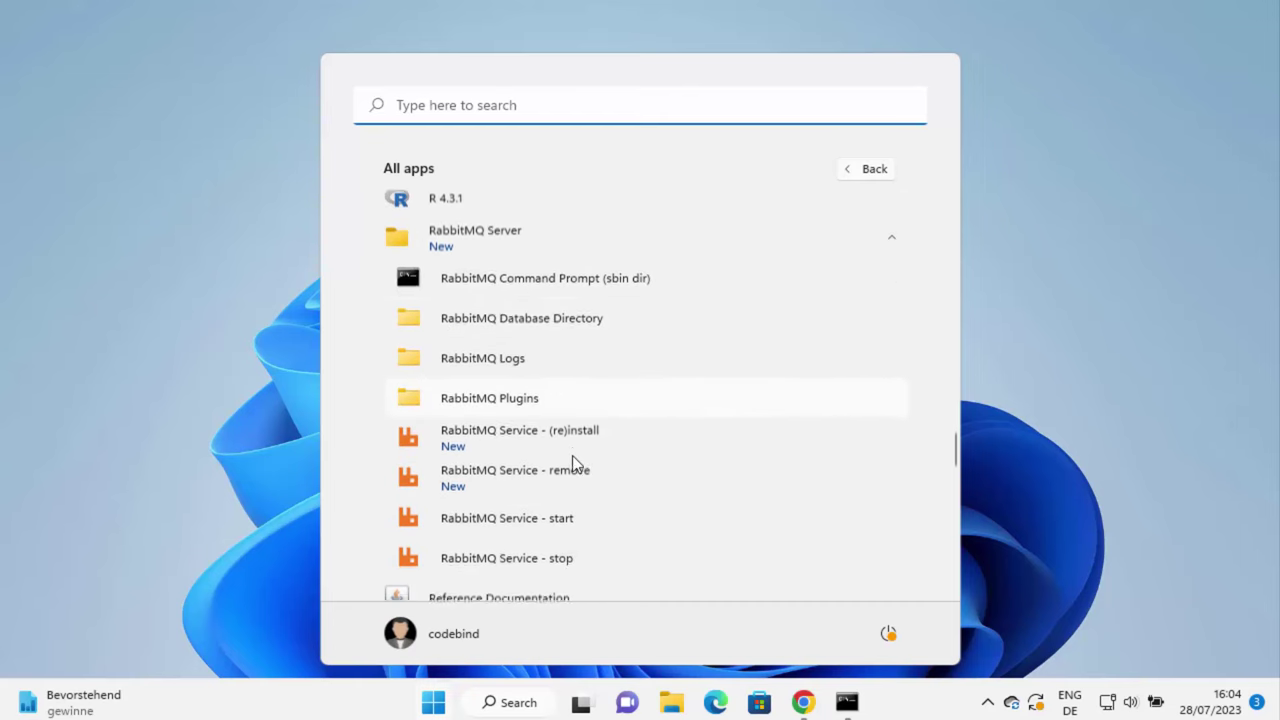
pyautogui.click(494, 518)
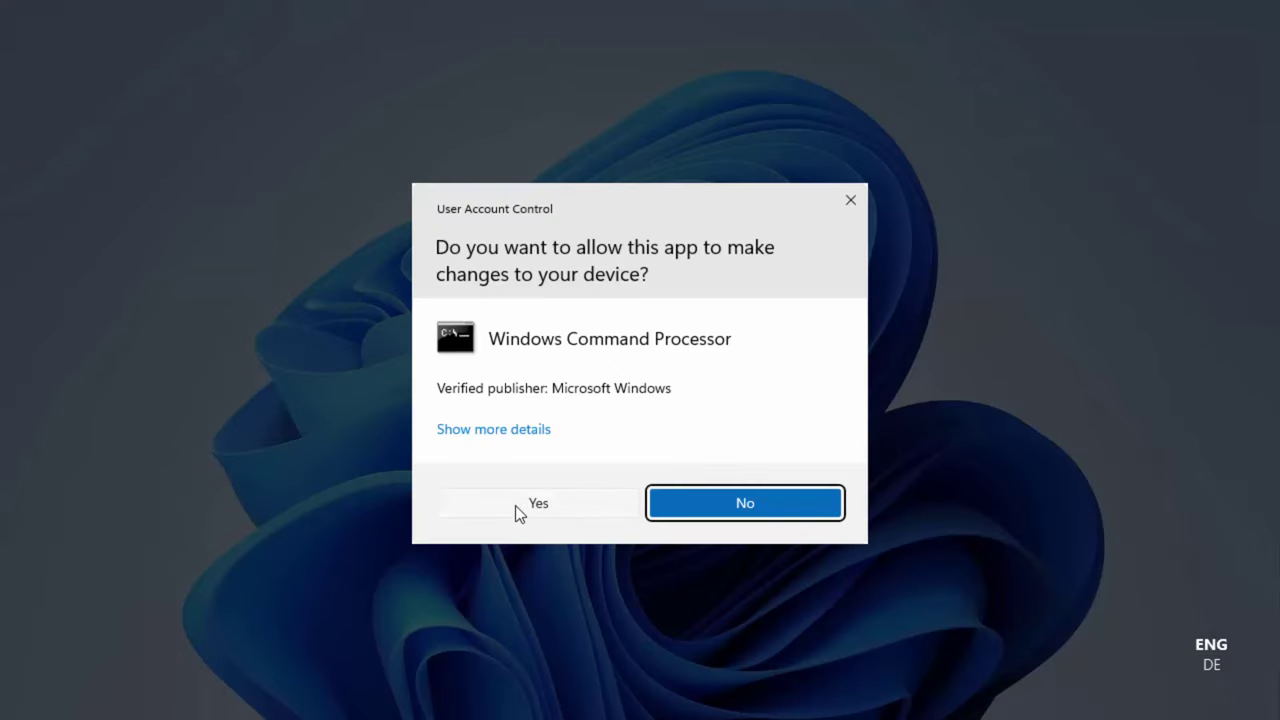
pyautogui.click(515, 505)
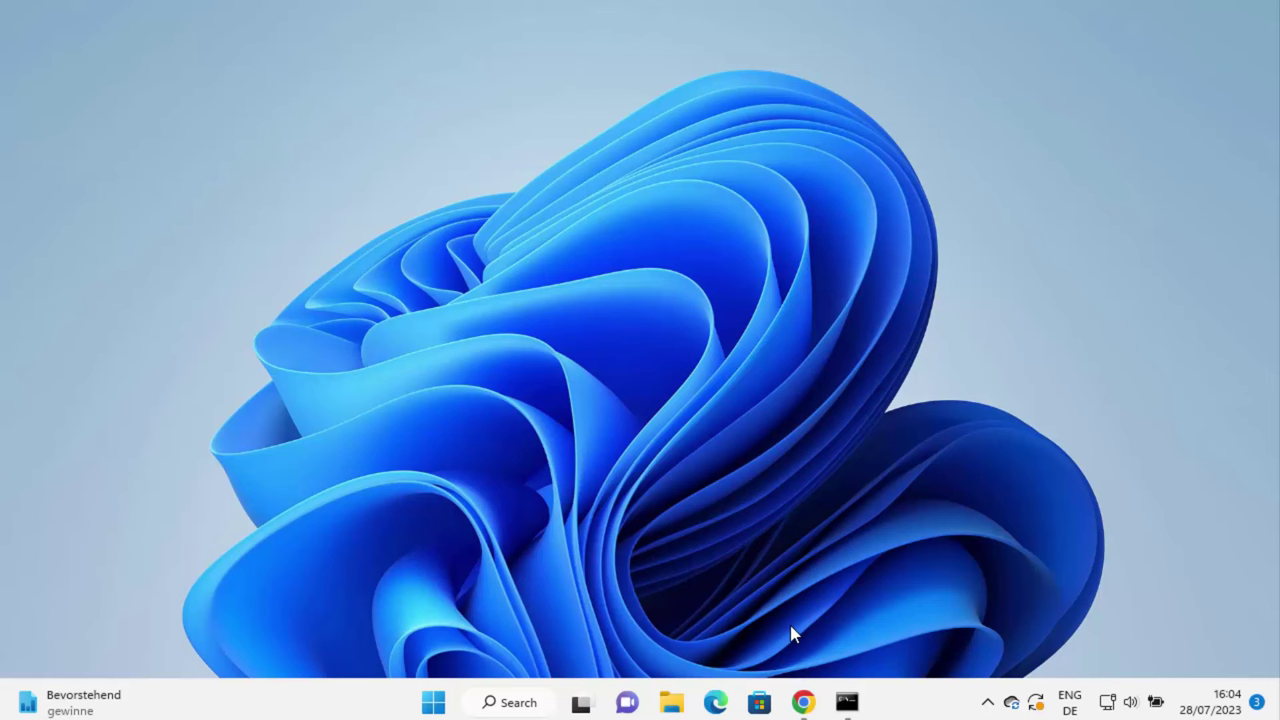
# Step: Log in to the RabbitMQ Management page in Chrome with the guest account's username and password
pyautogui.click(806, 705)
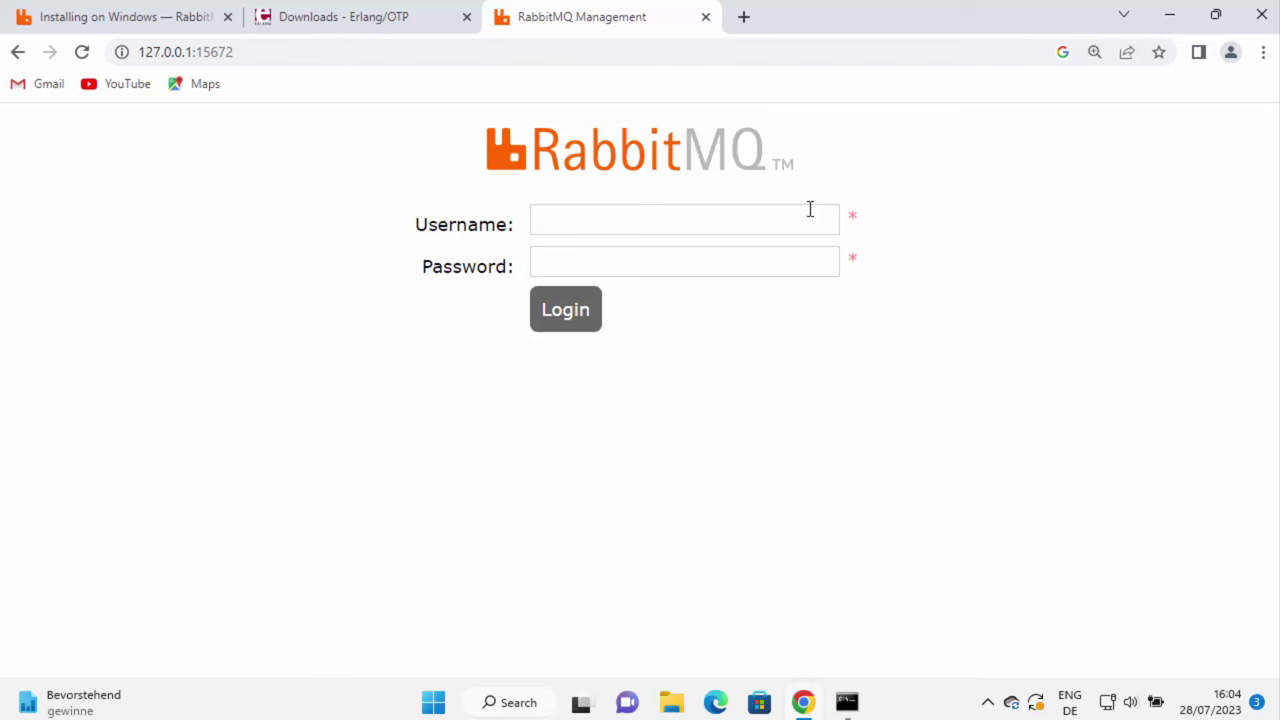
pyautogui.click(810, 209)
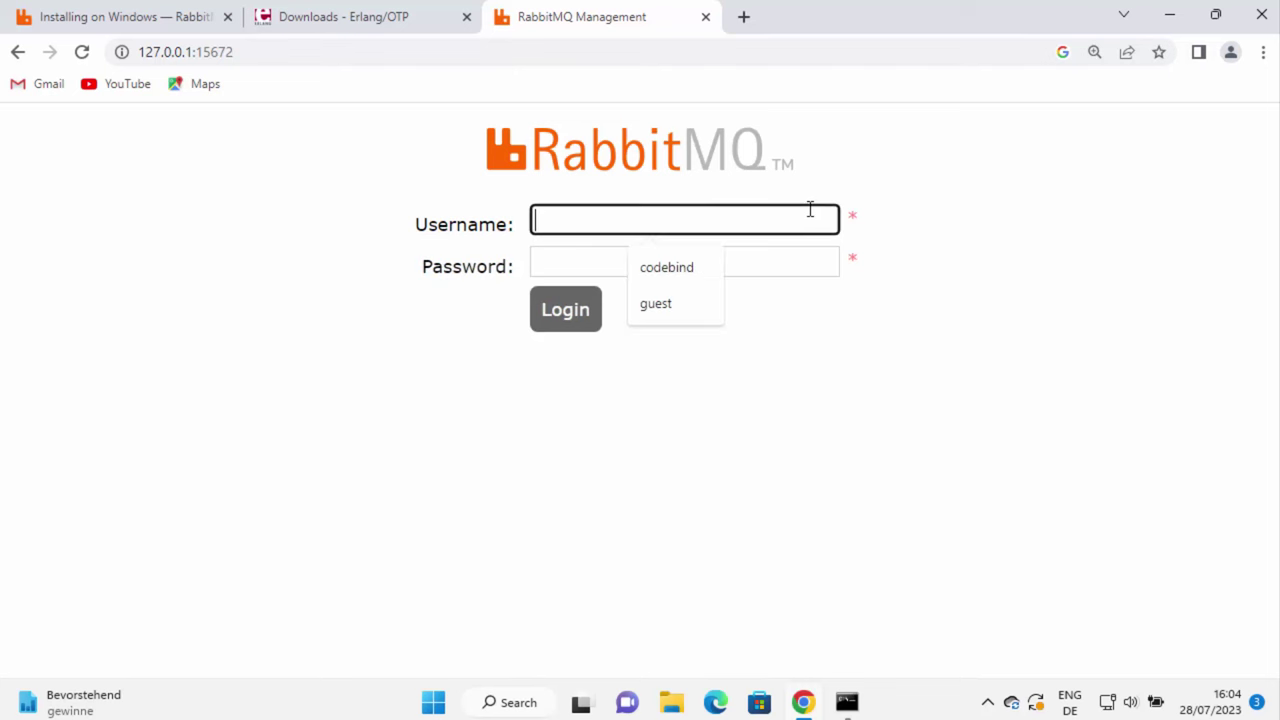
pyautogui.write('guest')
pyautogui.press('Tab')
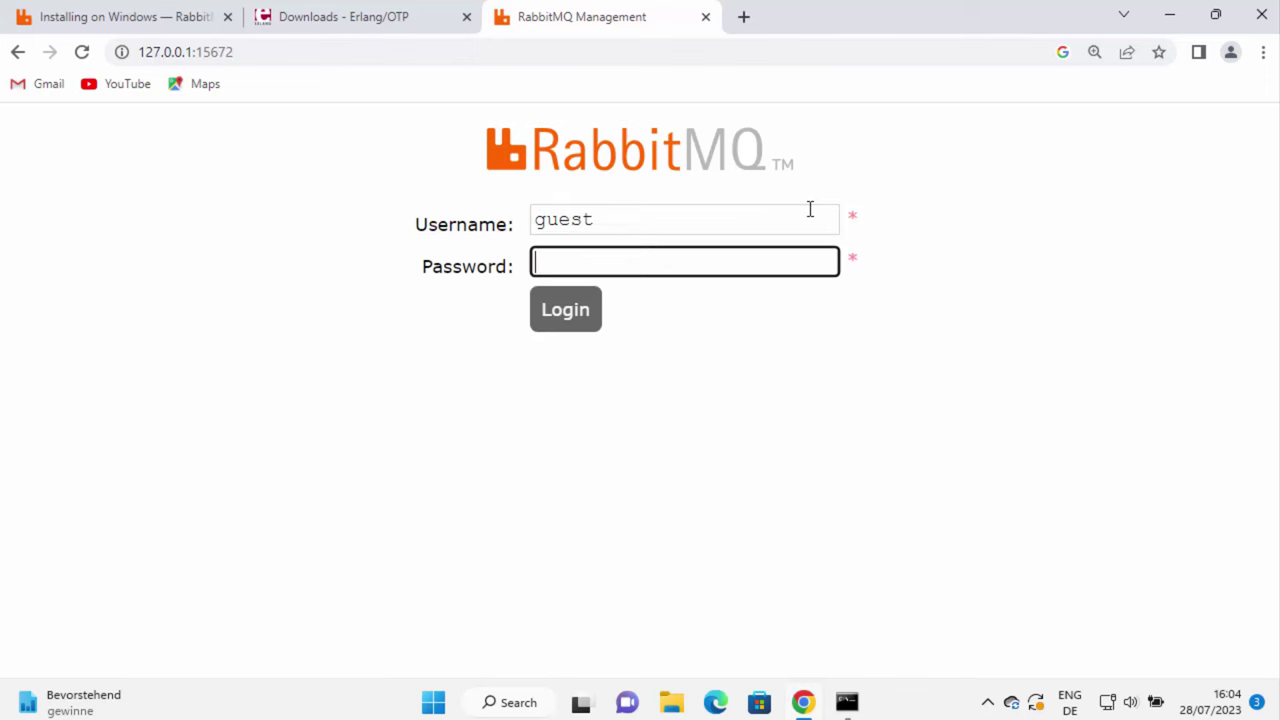
pyautogui.write('guest')
pyautogui.click(592, 322)
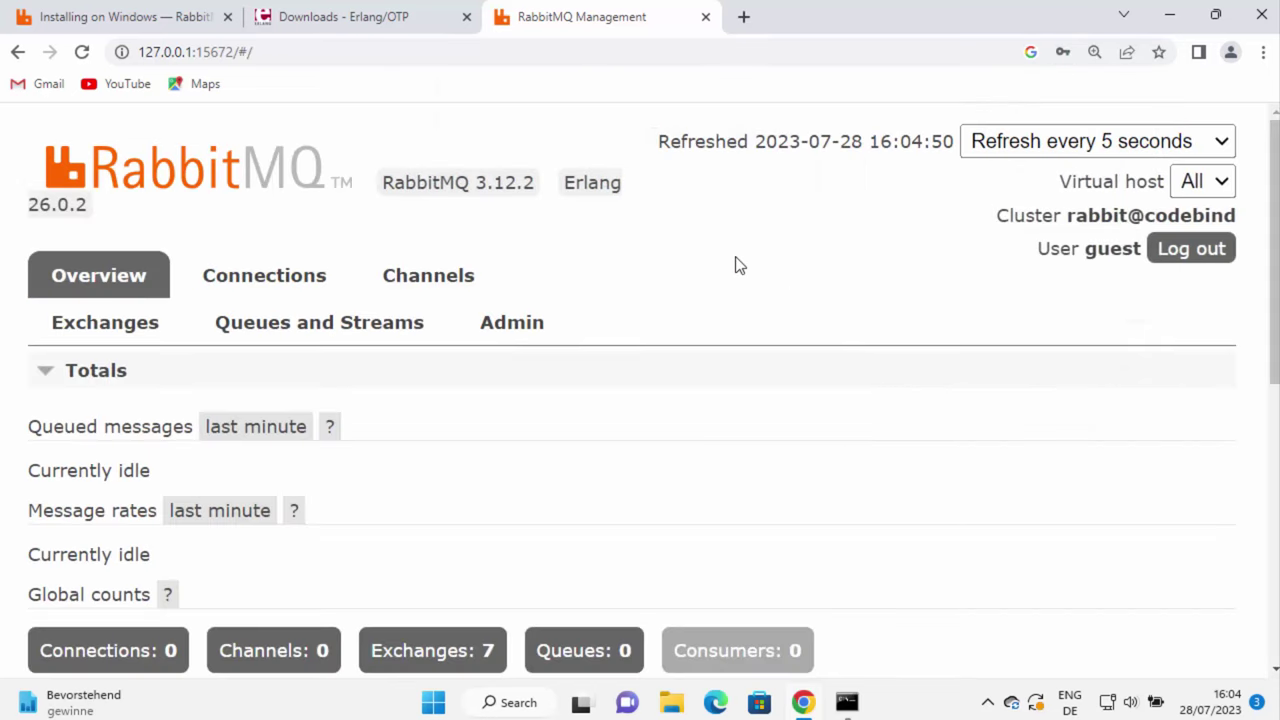
# Step: Zoom Chrome out to 110% and highlight the Queued messages and Message rates sections
pyautogui.hotkey('ctrl', '-')
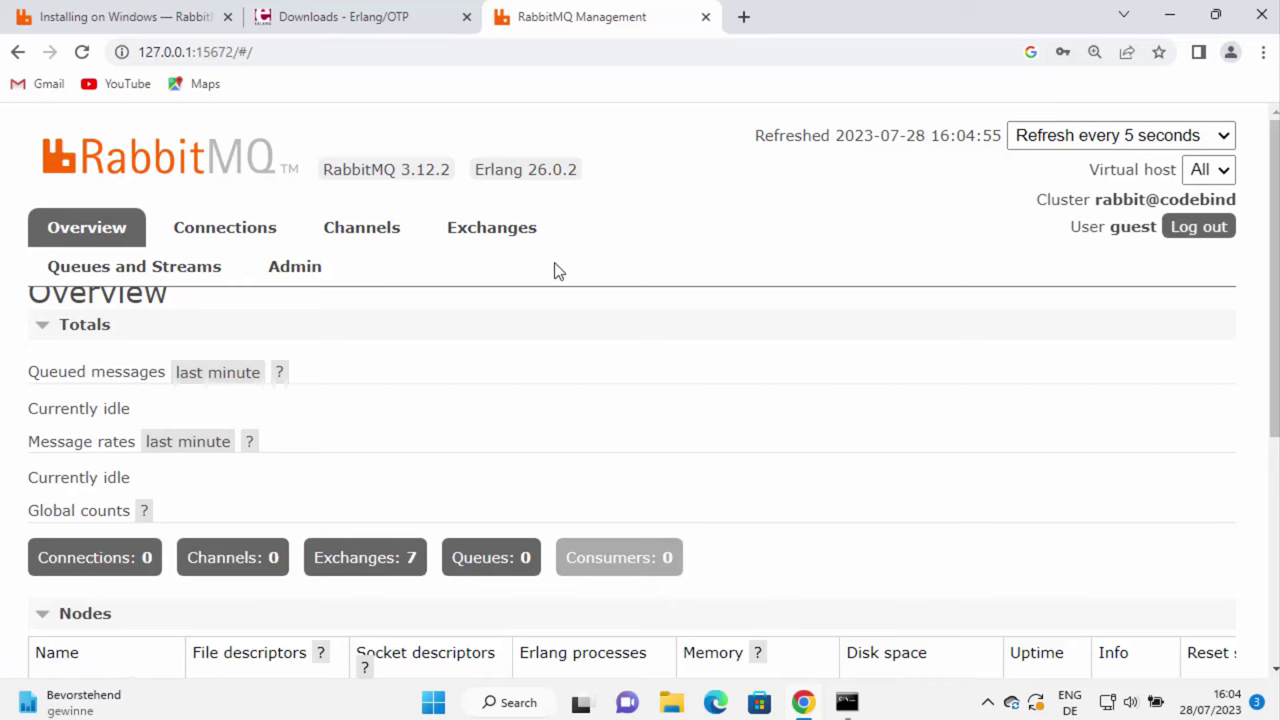
pyautogui.hotkey('ctrl', '-')
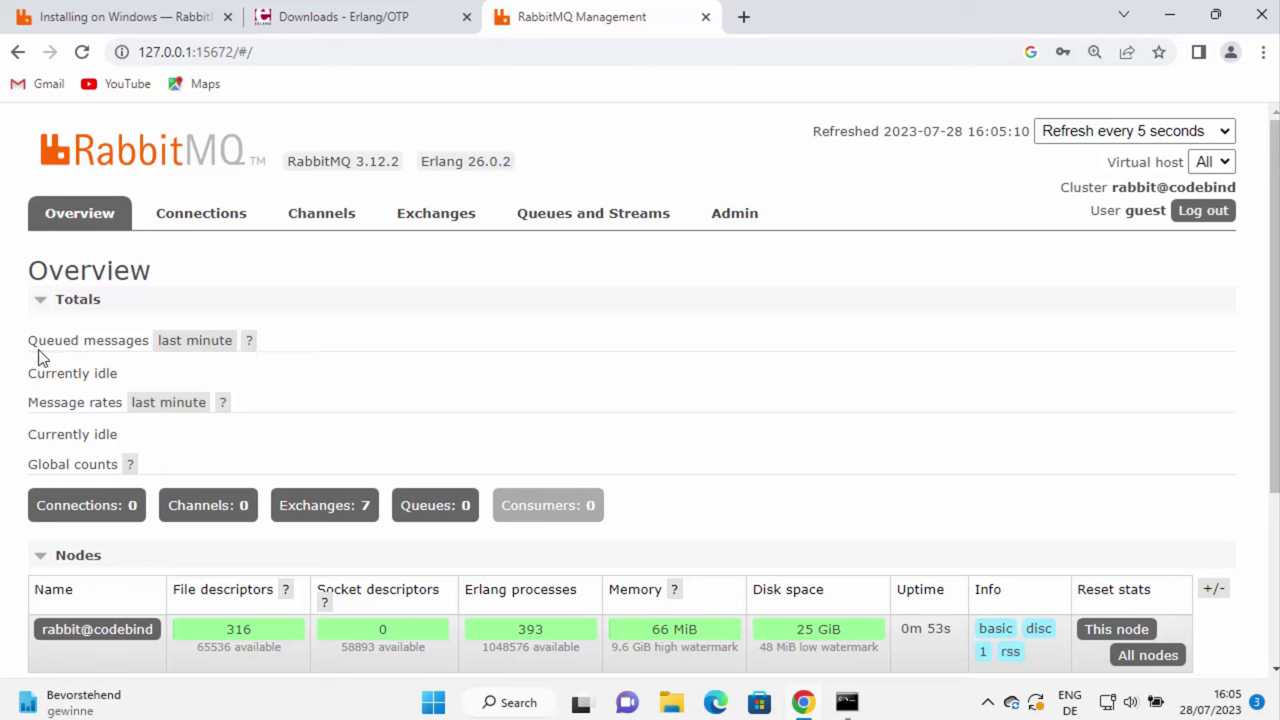
pyautogui.moveTo(40, 353); pyautogui.dragTo(133, 378)
pyautogui.moveTo(30, 404); pyautogui.dragTo(88, 438)
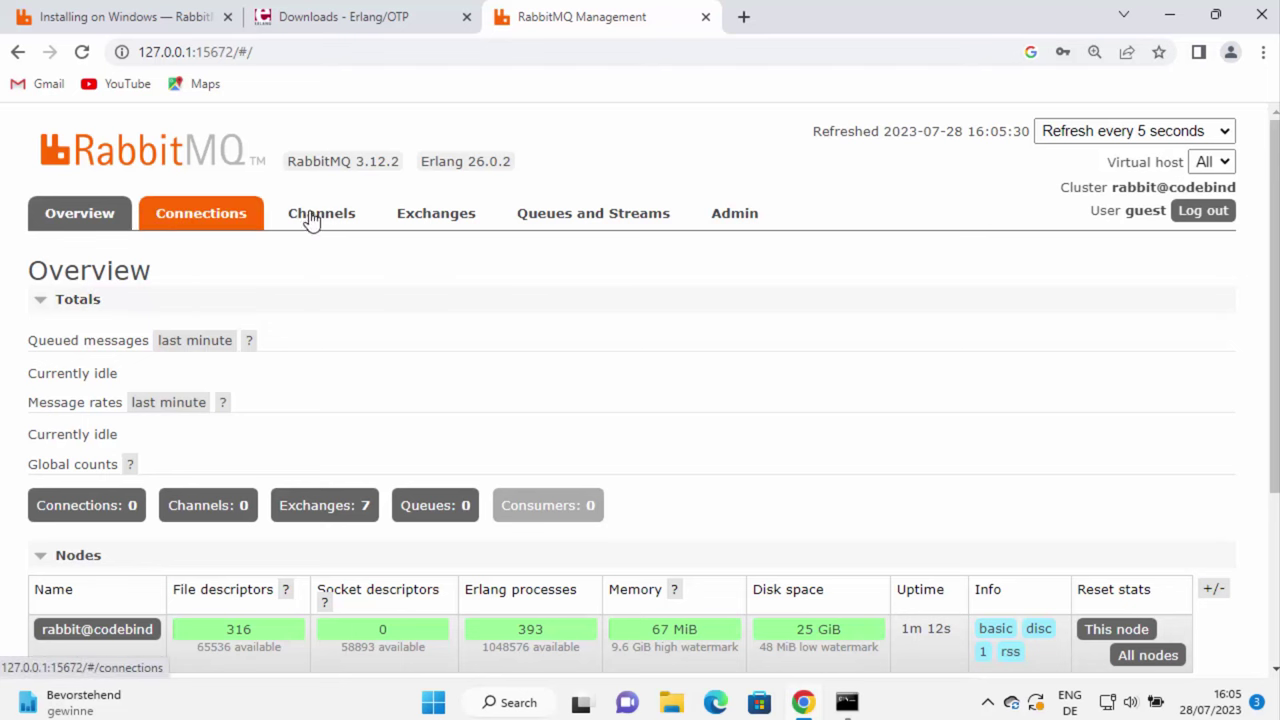
# Step: Browse the empty Connections and Channels pages, then view the Exchanges list
pyautogui.click(190, 220)
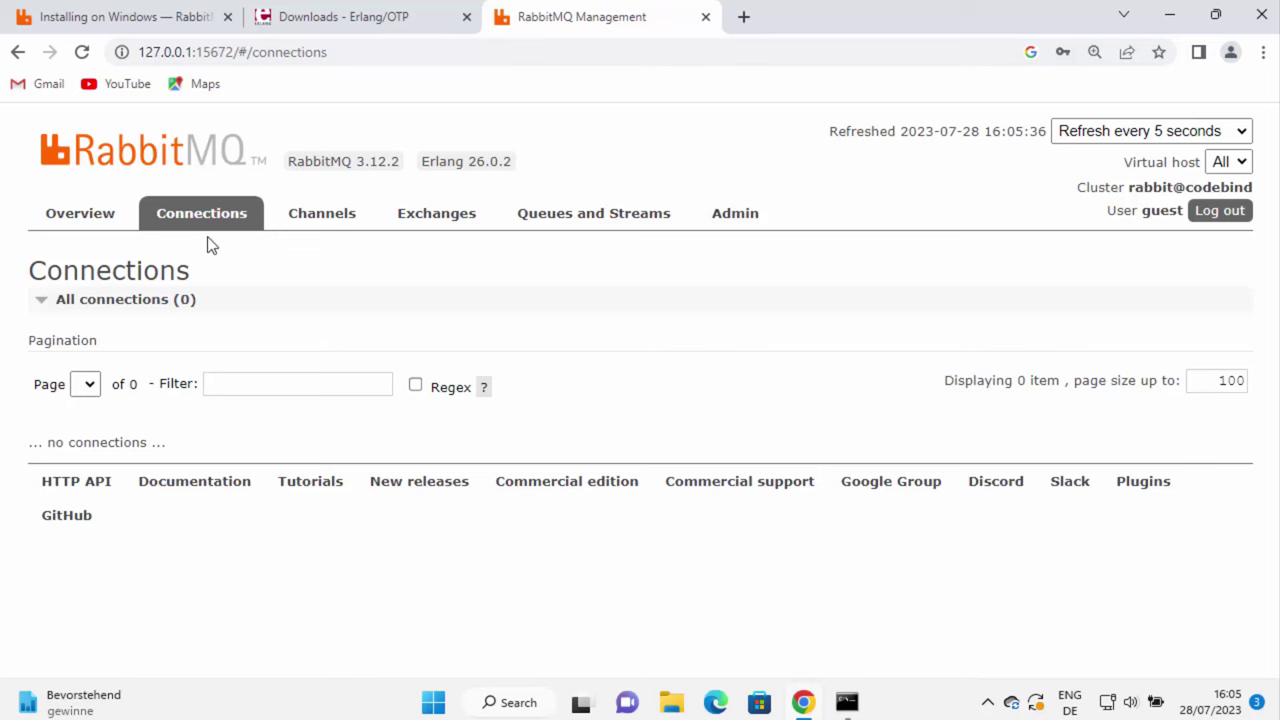
pyautogui.click(310, 234)
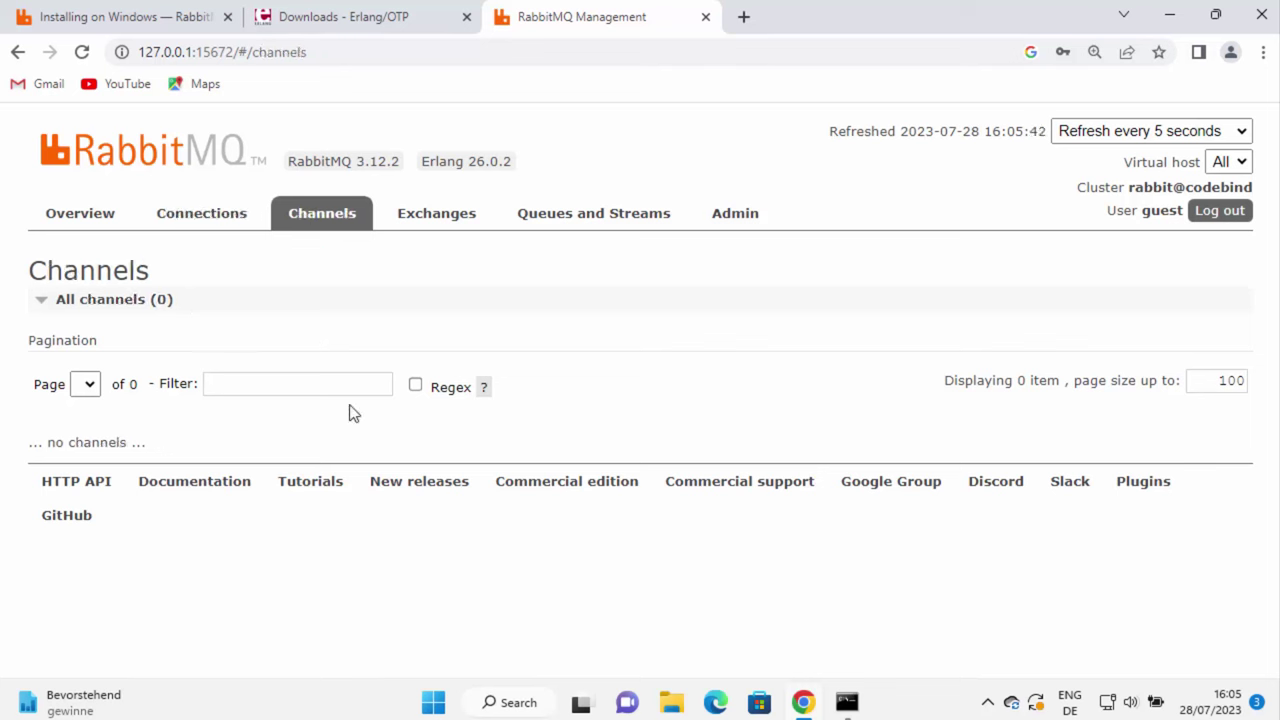
pyautogui.click(430, 230)
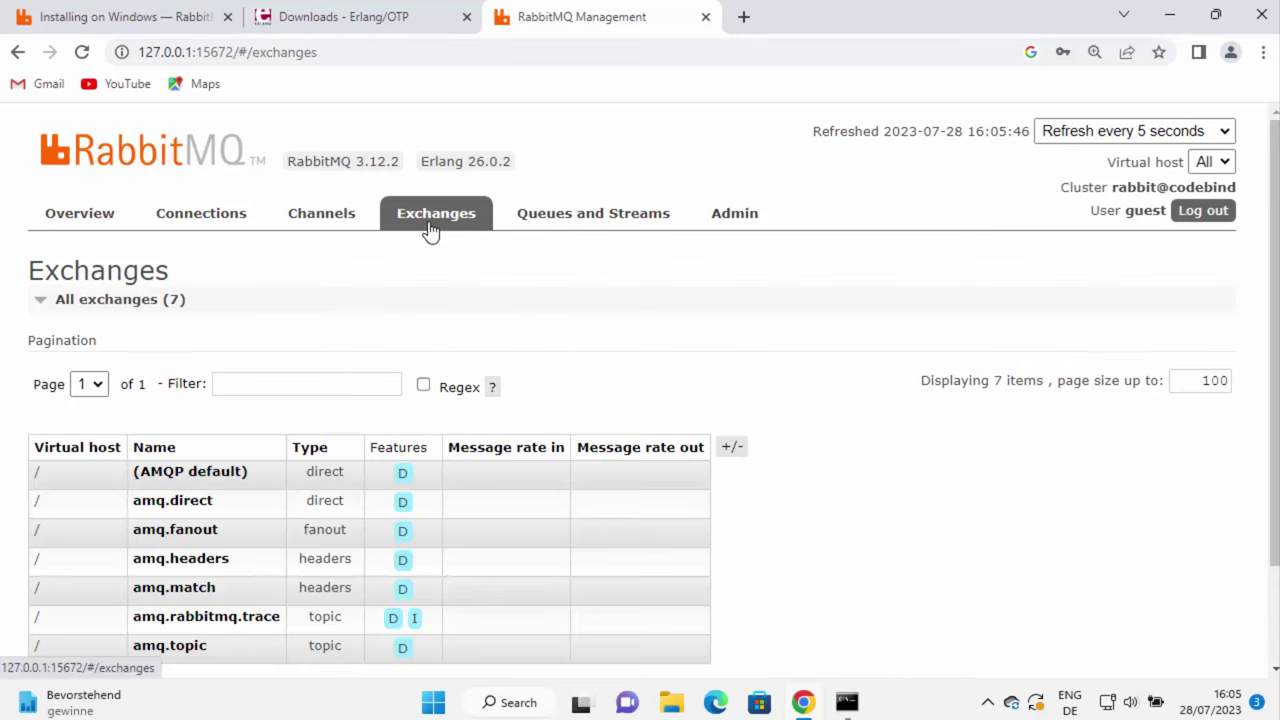
pyautogui.scroll(-1, 470, 270)
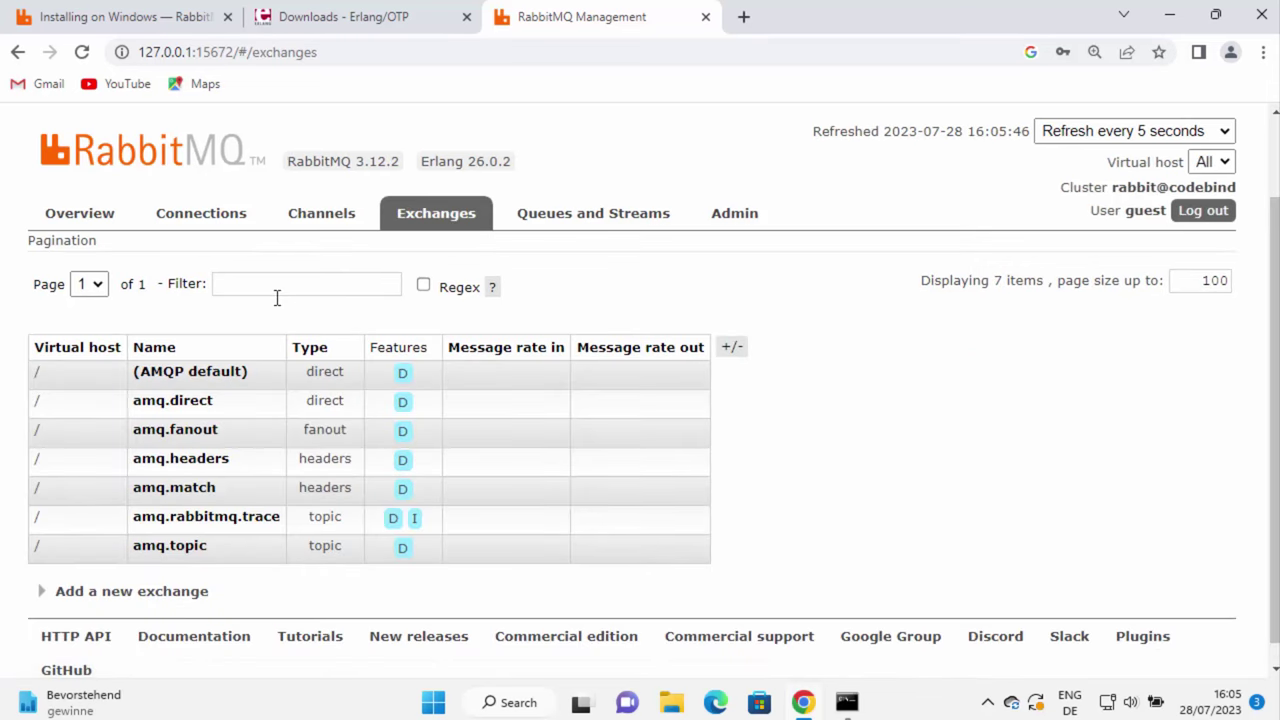